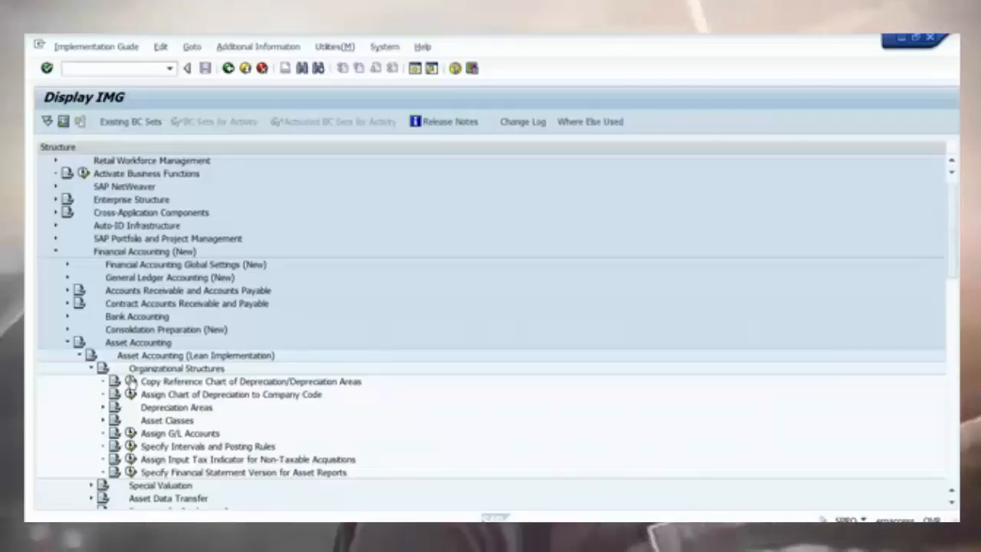
# Step: View the source and target fields for copying a reference chart of depreciation, leaving without making a copy
pyautogui.click(130, 381)
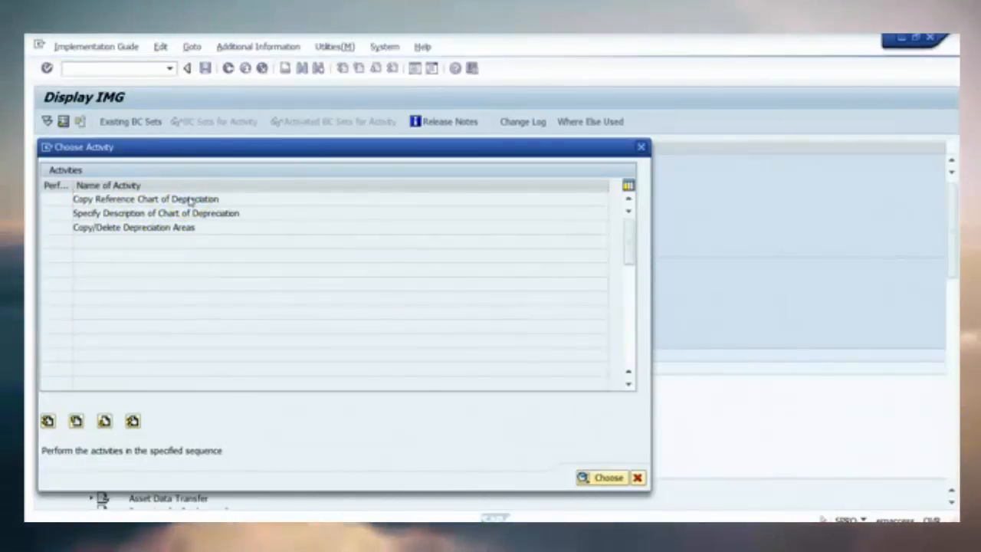
pyautogui.doubleClick(192, 203)
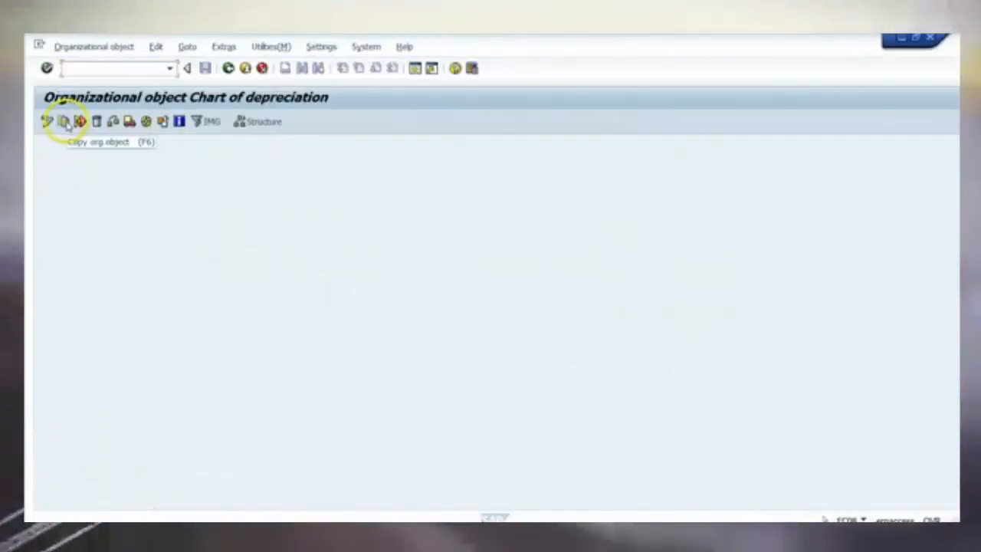
pyautogui.click(65, 122)
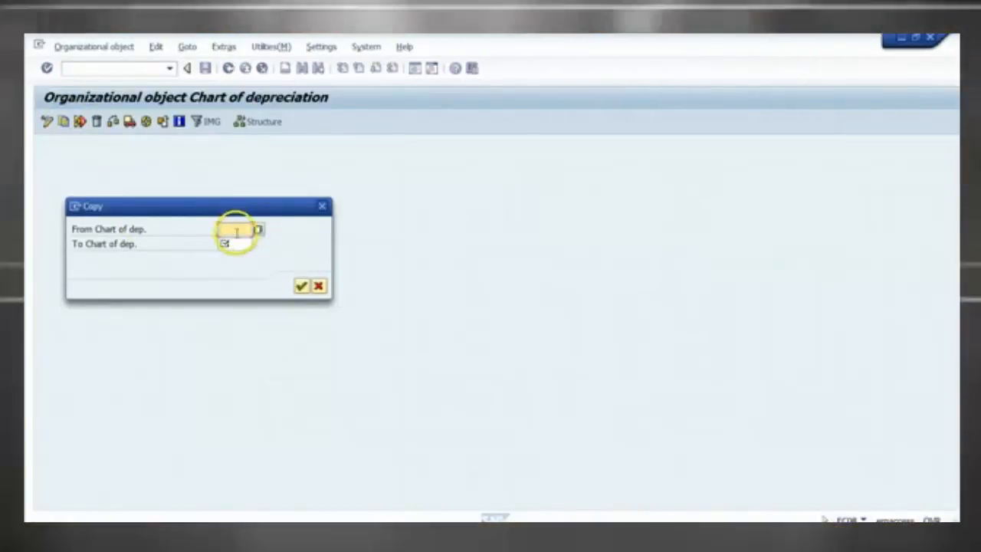
pyautogui.click(230, 244)
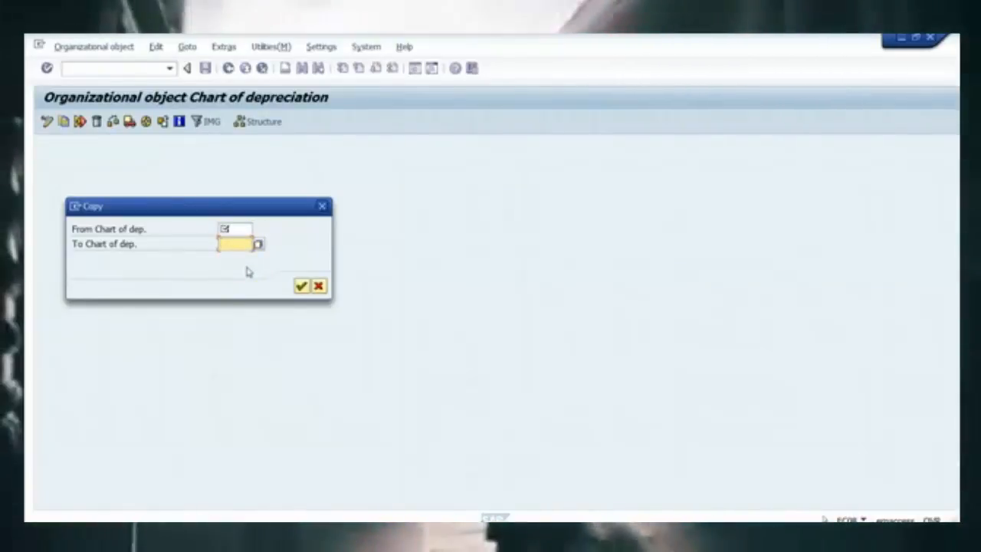
pyautogui.click(240, 244)
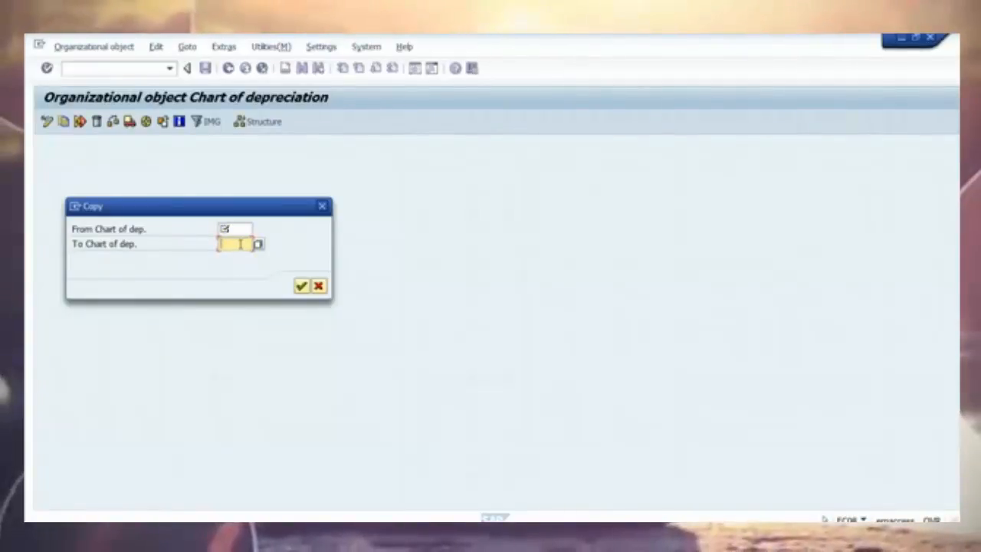
pyautogui.click(320, 287)
pyautogui.click(228, 68)
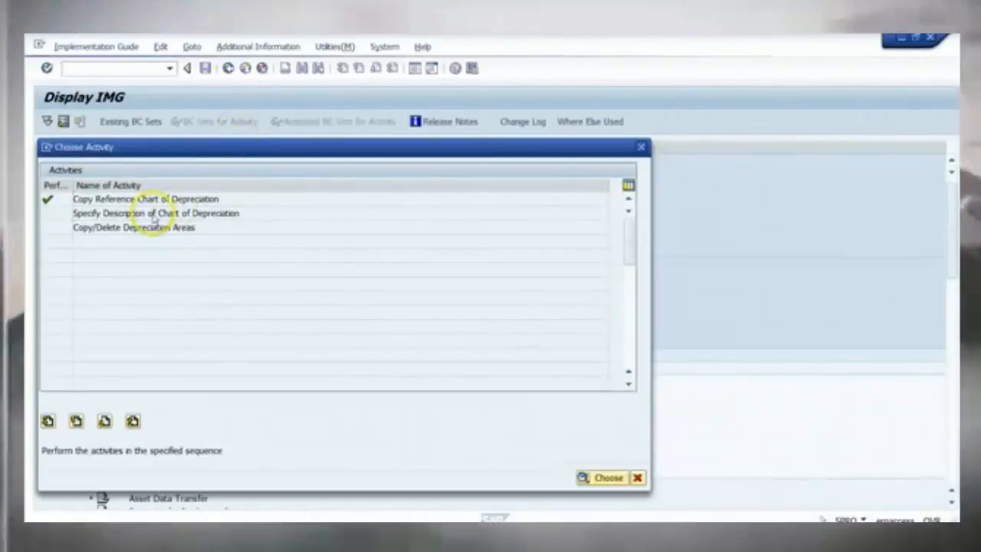
# Step: Review the chart of depreciation descriptions and the assignment of charts of depreciation to company codes
pyautogui.doubleClick(154, 212)
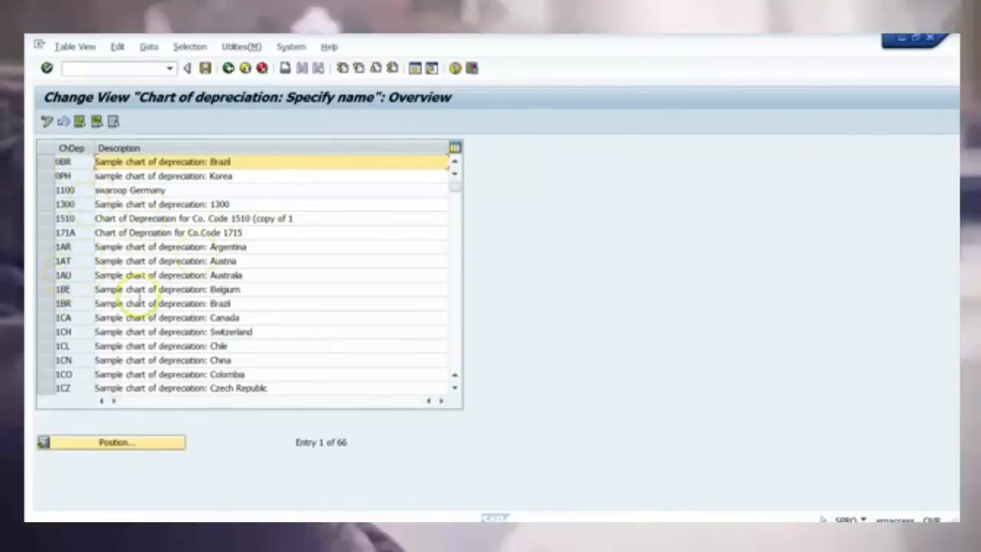
pyautogui.click(228, 68)
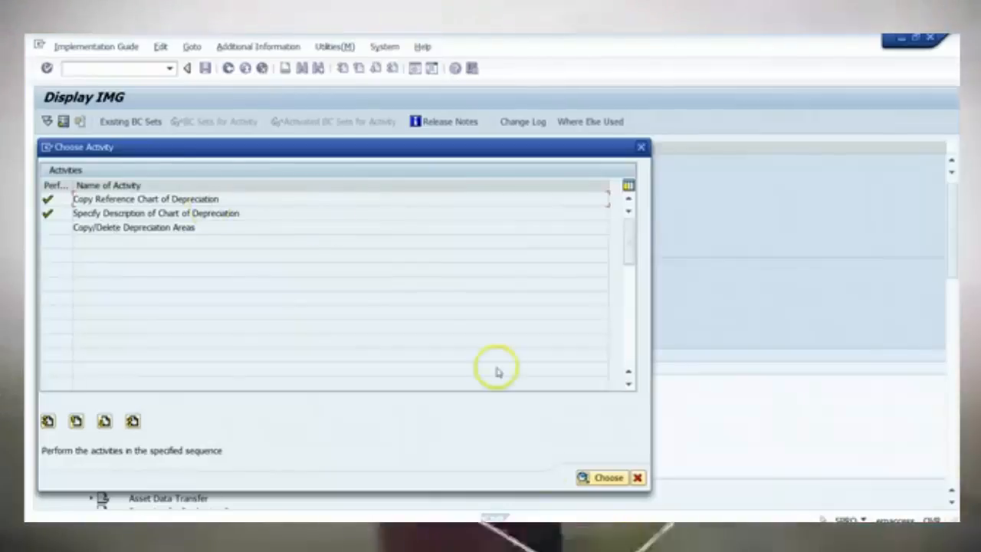
pyautogui.click(638, 478)
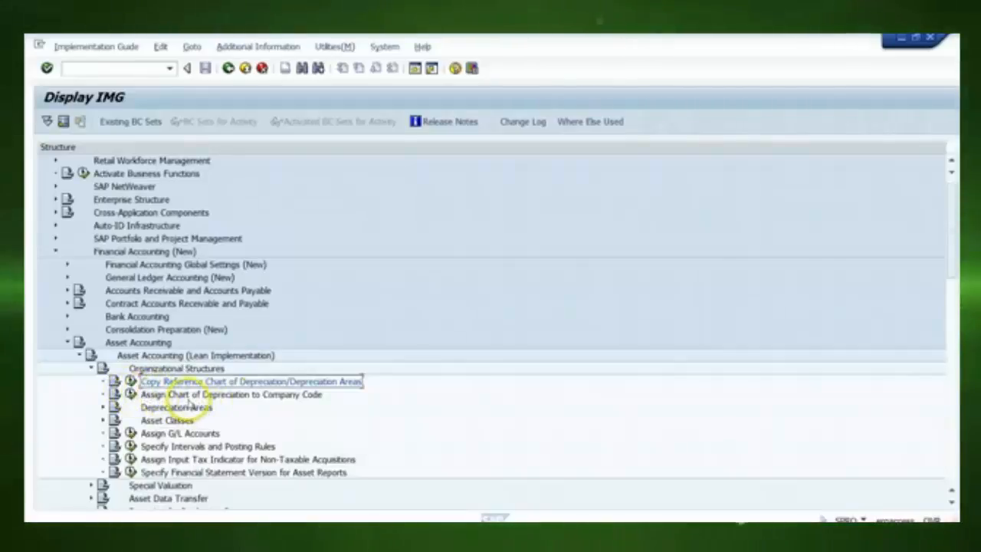
pyautogui.click(132, 394)
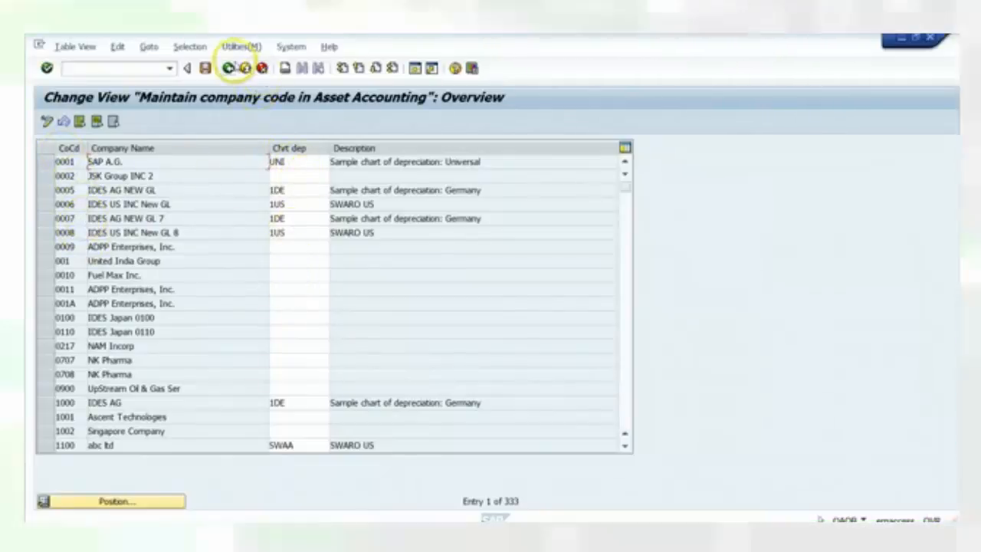
pyautogui.click(228, 69)
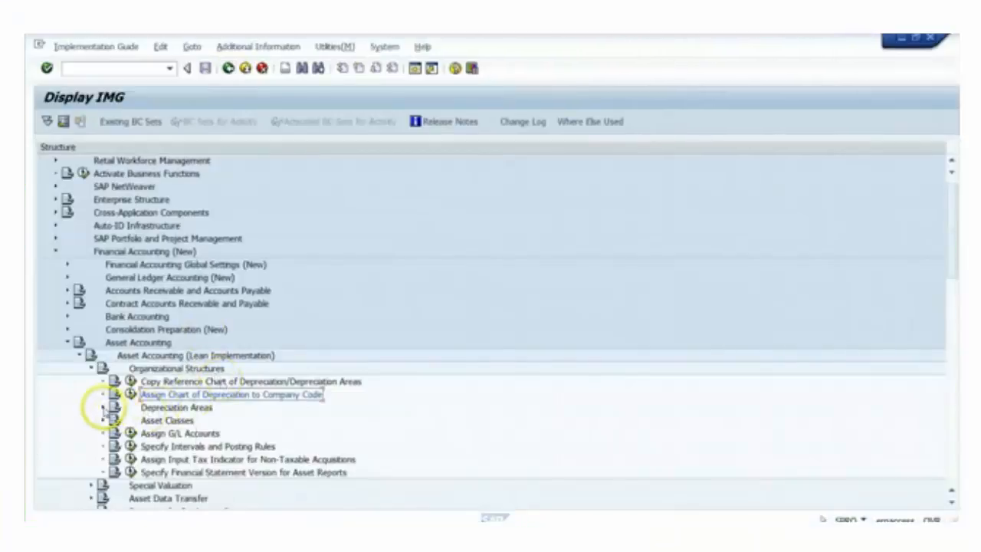
# Step: Review which depreciation areas allow ordinary depreciation under Specify Allowed Depreciation Types, and return to the implementation guide
pyautogui.click(104, 408)
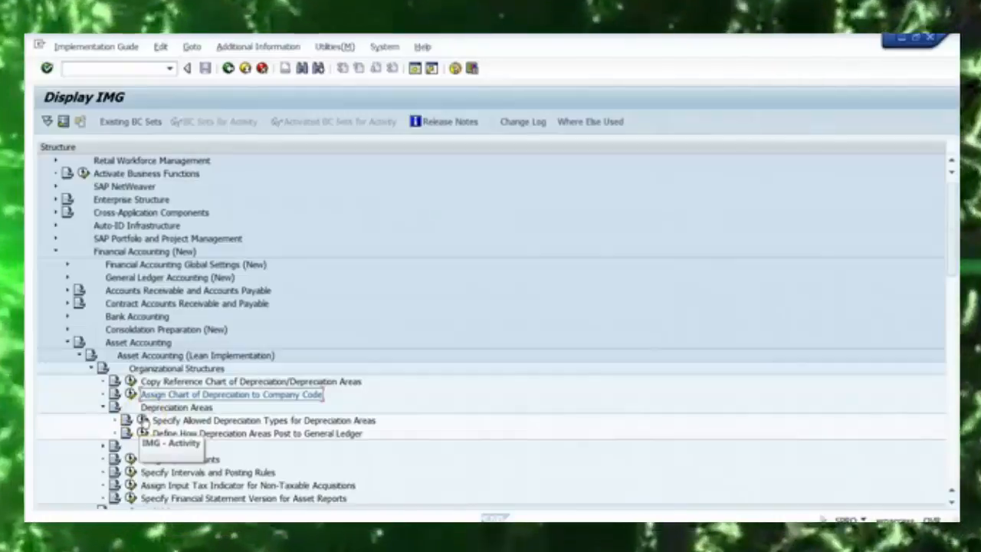
pyautogui.click(143, 420)
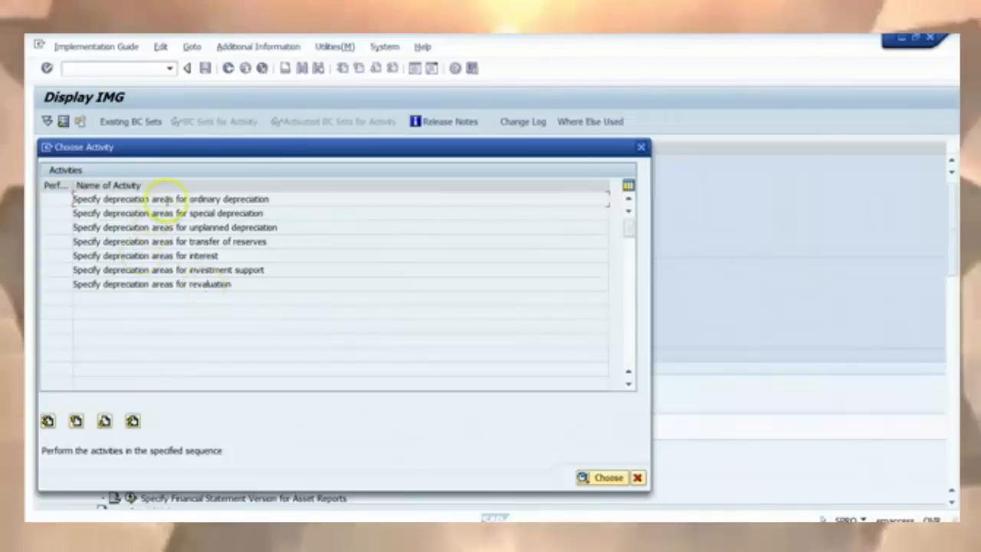
pyautogui.doubleClick(166, 200)
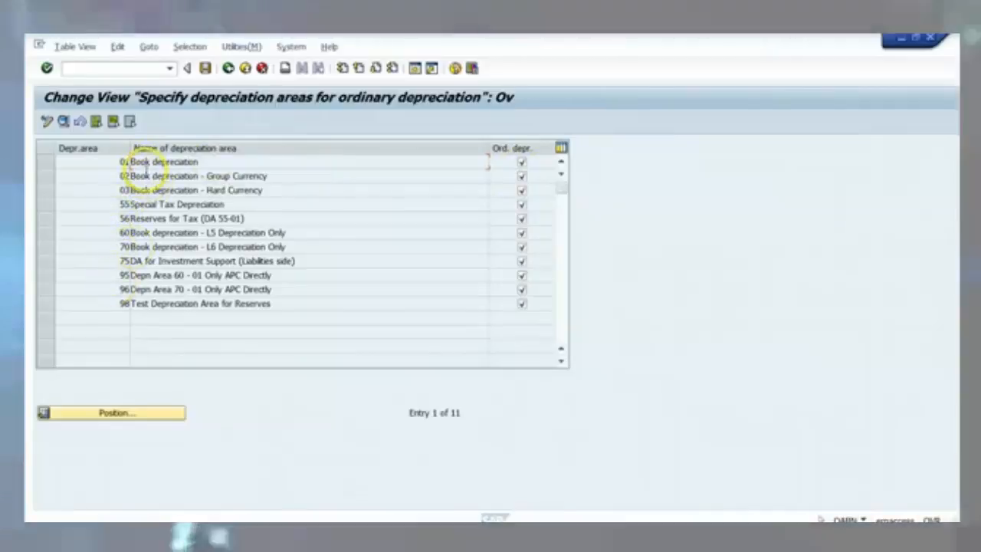
pyautogui.click(228, 69)
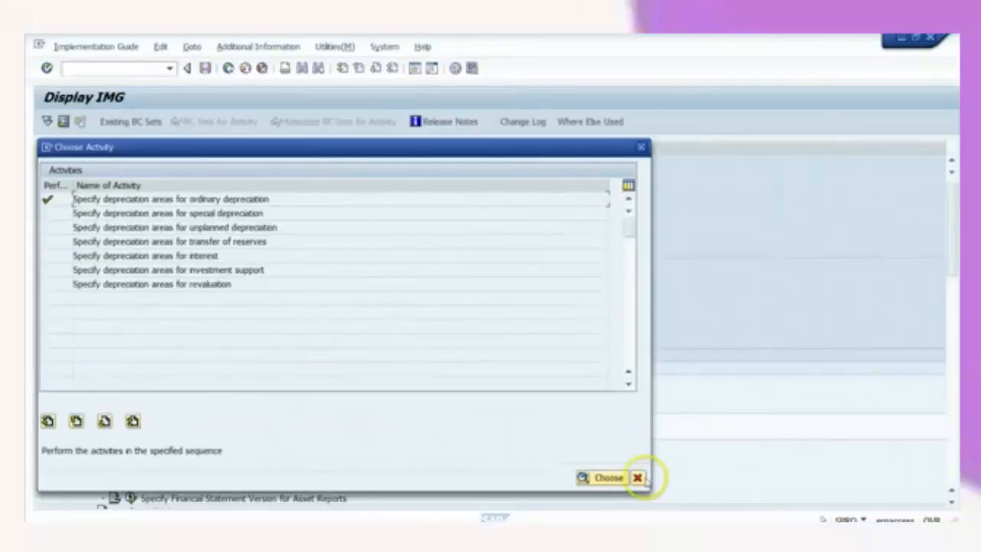
pyautogui.click(639, 477)
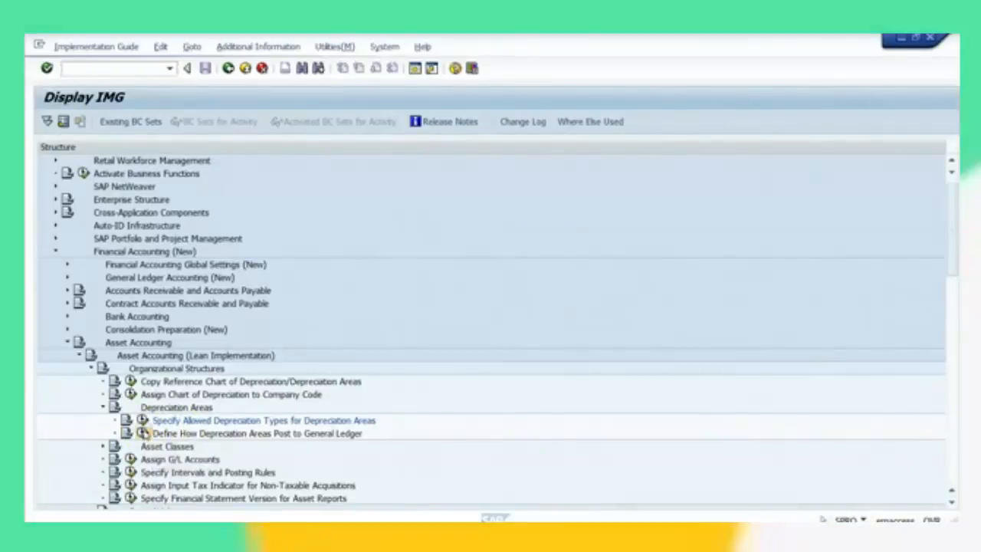
# Step: Examine the possible G/L posting options for the Book depreciation area under Define How Depreciation Areas Post to General Ledger
pyautogui.click(142, 433)
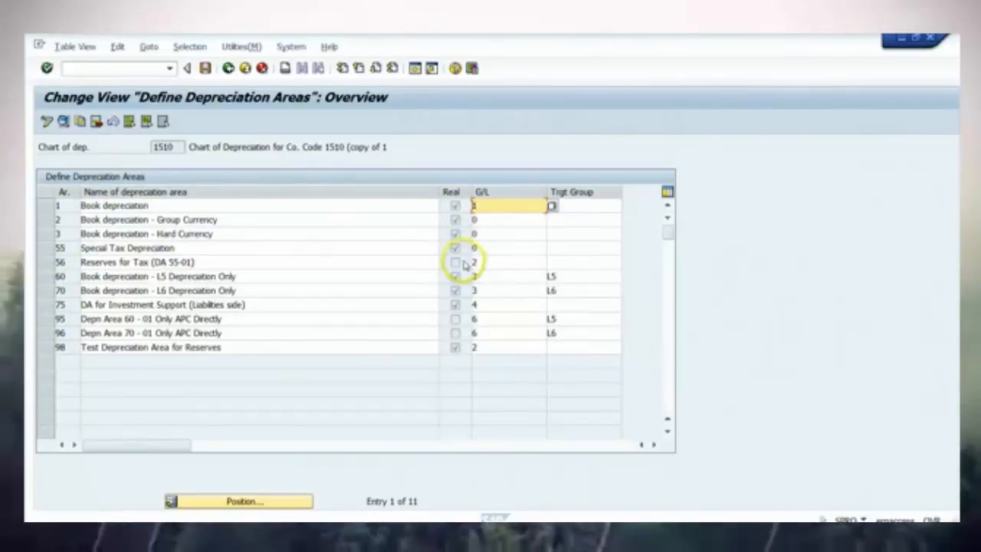
pyautogui.click(553, 207)
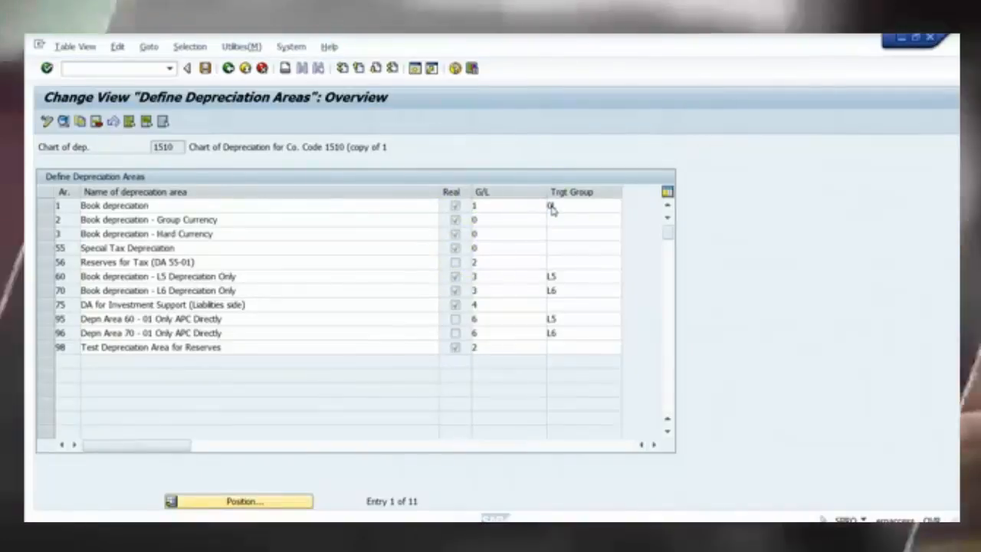
pyautogui.click(529, 205)
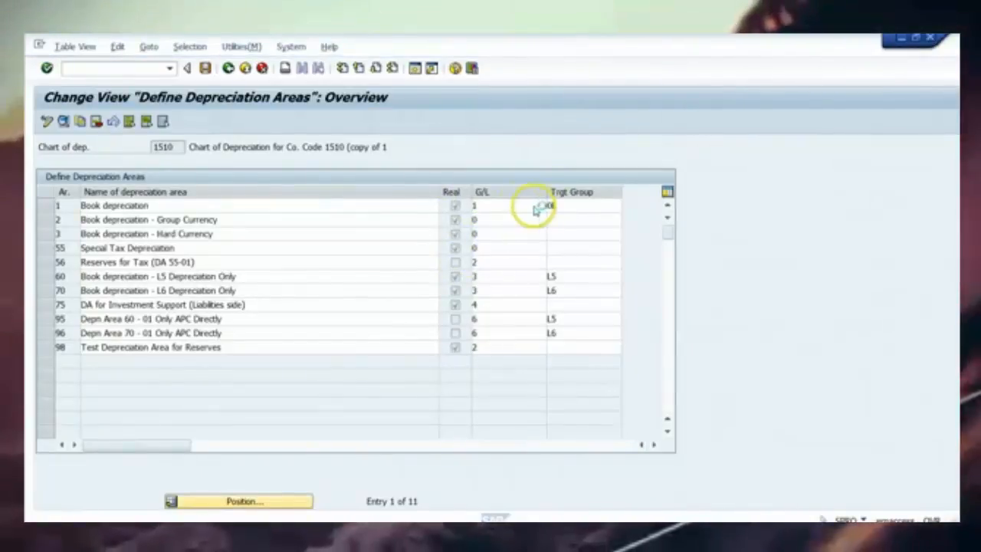
pyautogui.press('F4')
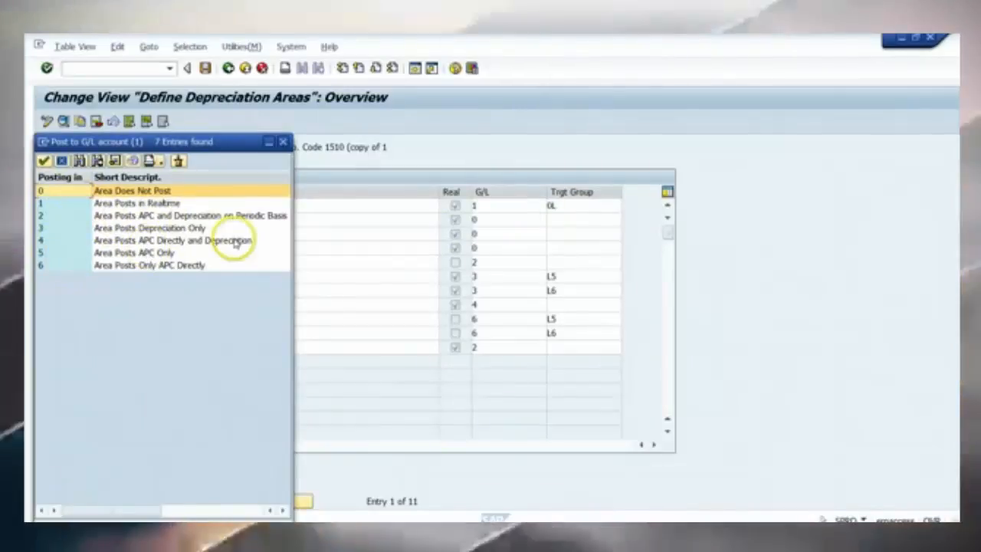
pyautogui.click(283, 142)
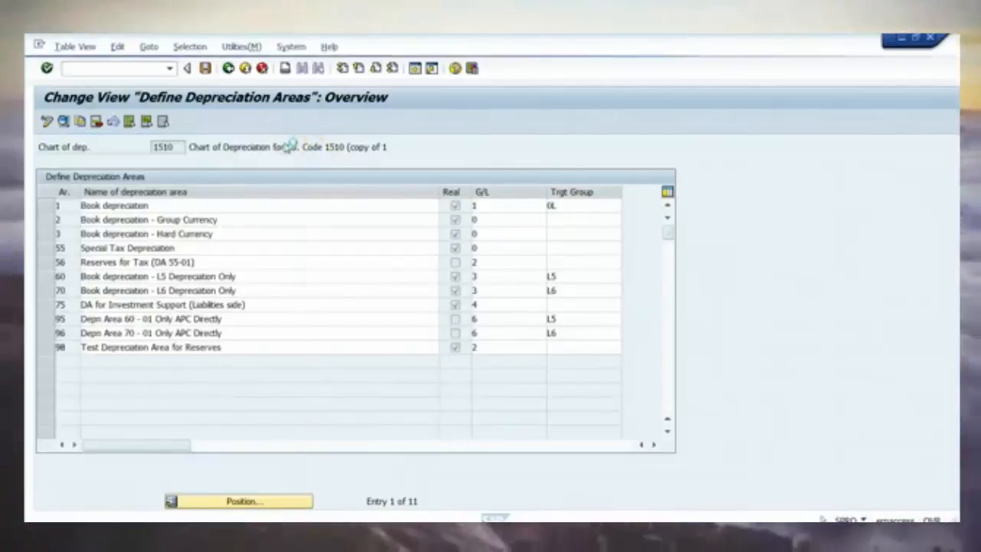
# Step: Inspect the target ledger group of the Book depreciation area and return to the implementation guide
pyautogui.click(569, 201)
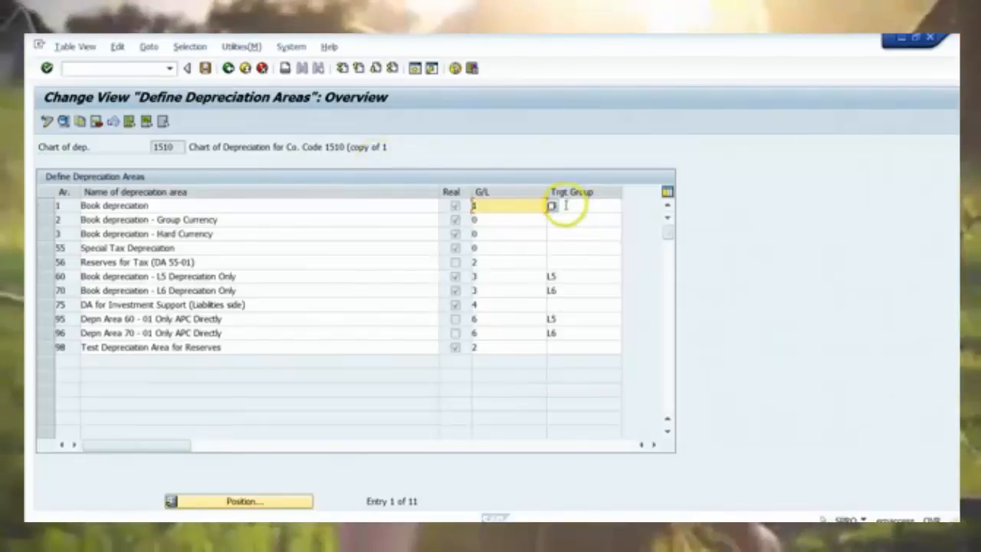
pyautogui.write('0L')
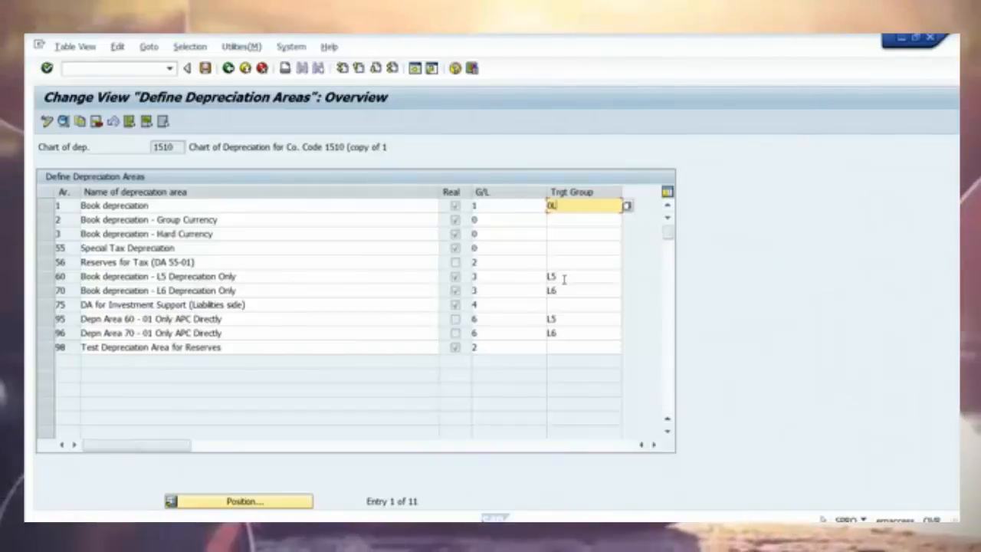
pyautogui.click(552, 207)
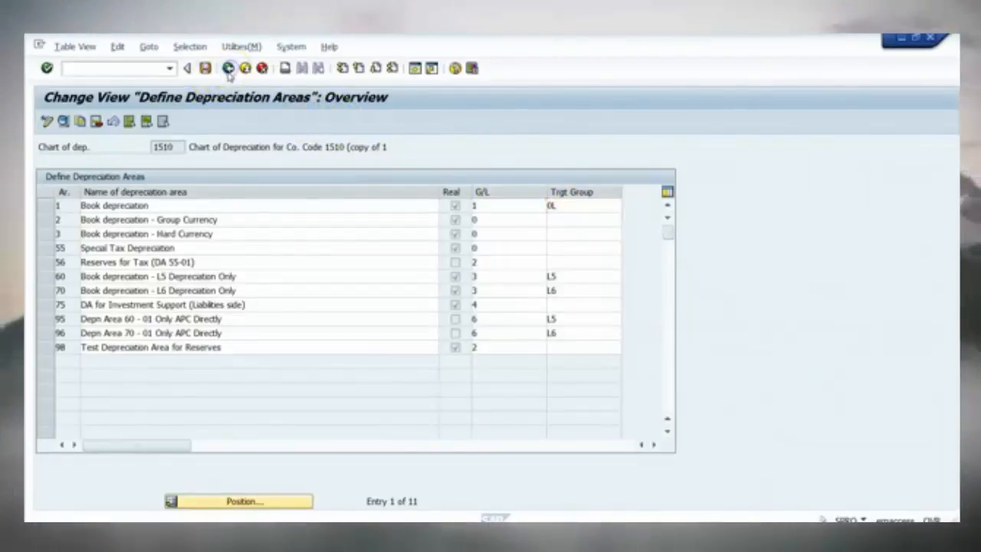
pyautogui.click(207, 222)
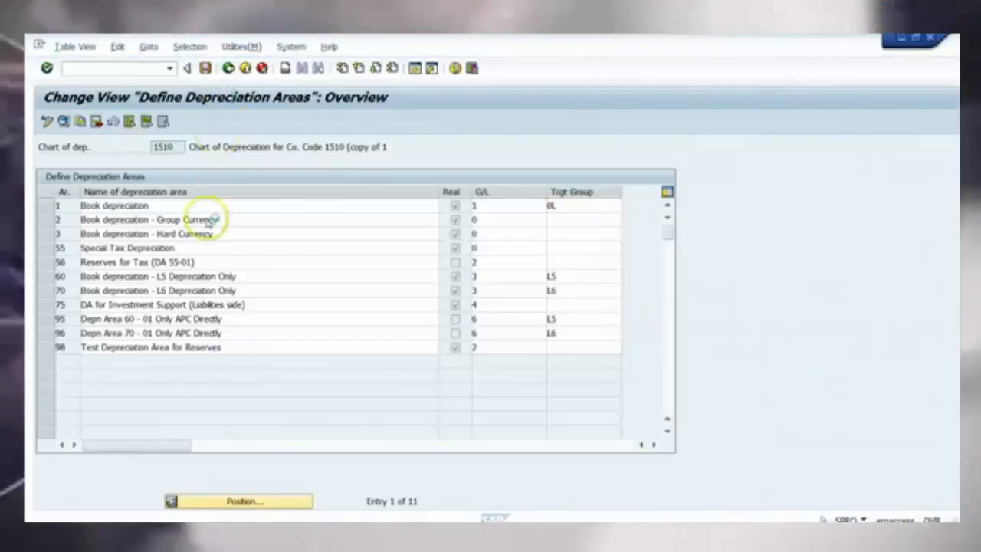
pyautogui.click(229, 68)
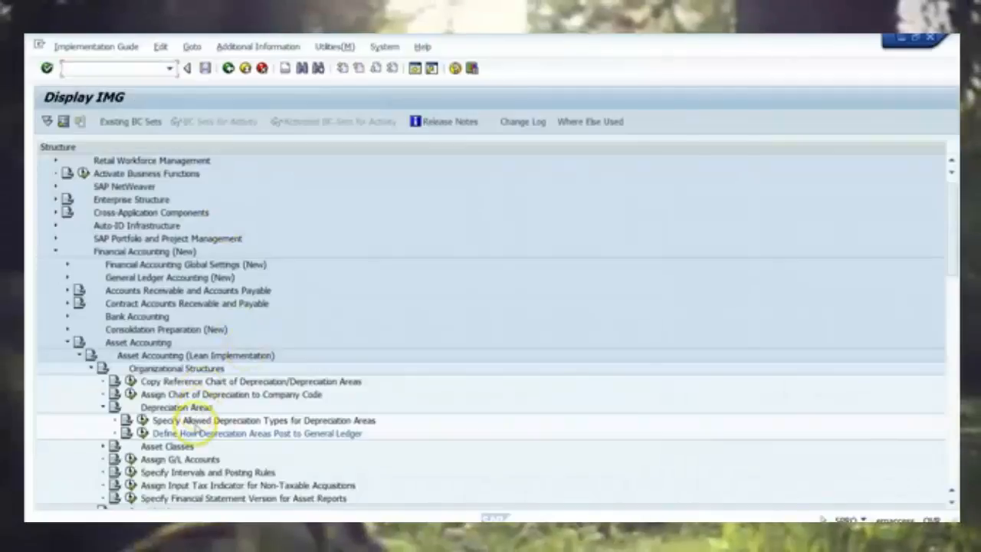
# Step: Collapse the Depreciation Areas node and expand Asset Classes under the lean implementation's Organizational Structures
pyautogui.click(476, 400)
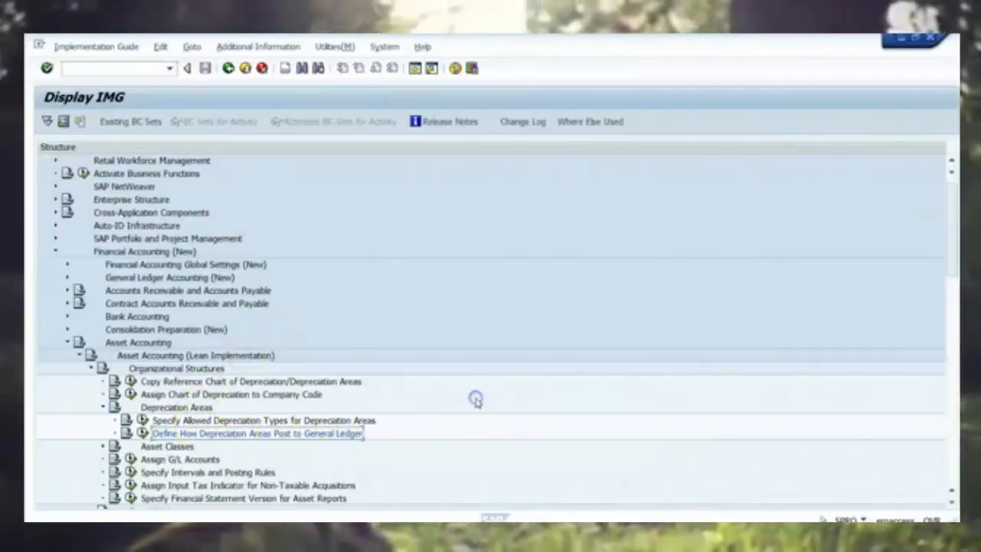
pyautogui.scroll(-1, 476, 399)
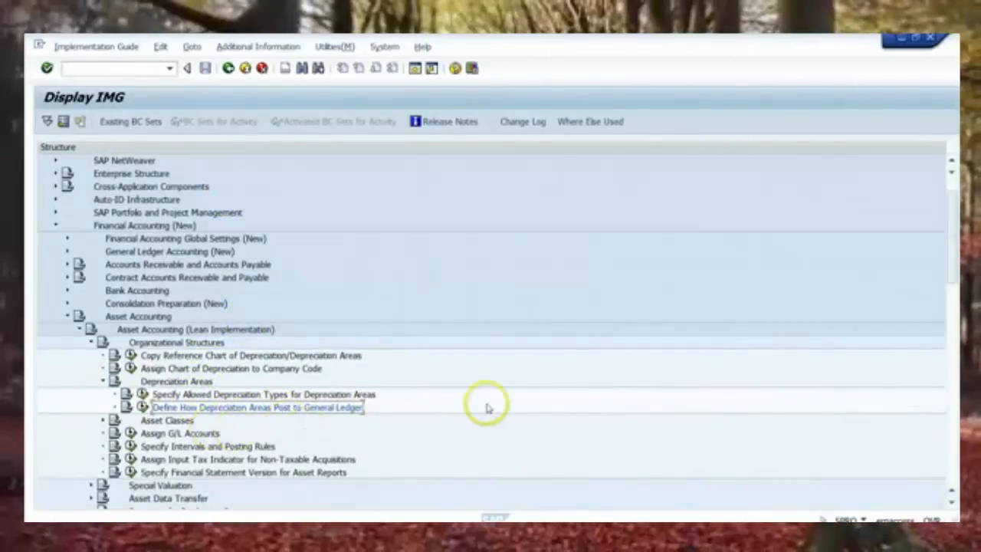
pyautogui.click(105, 382)
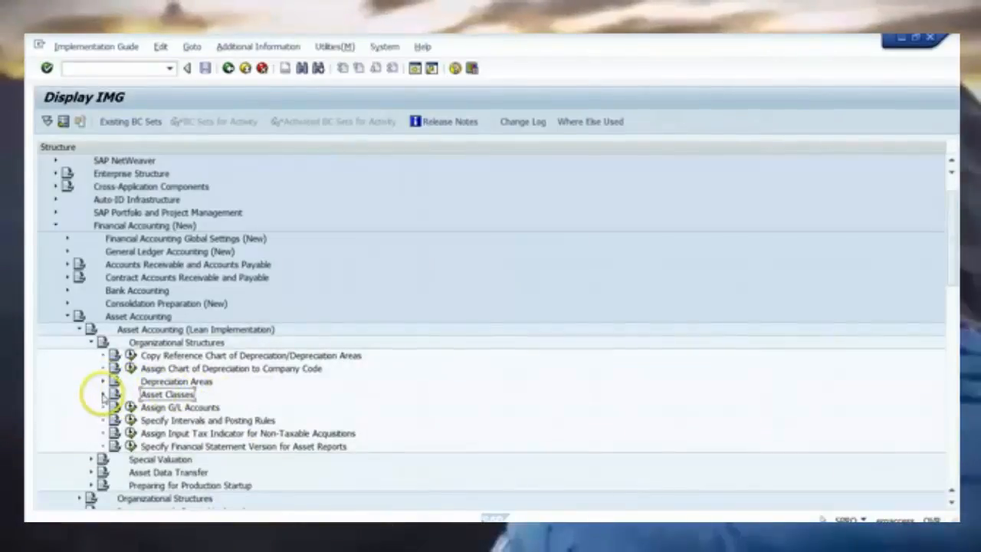
pyautogui.click(102, 394)
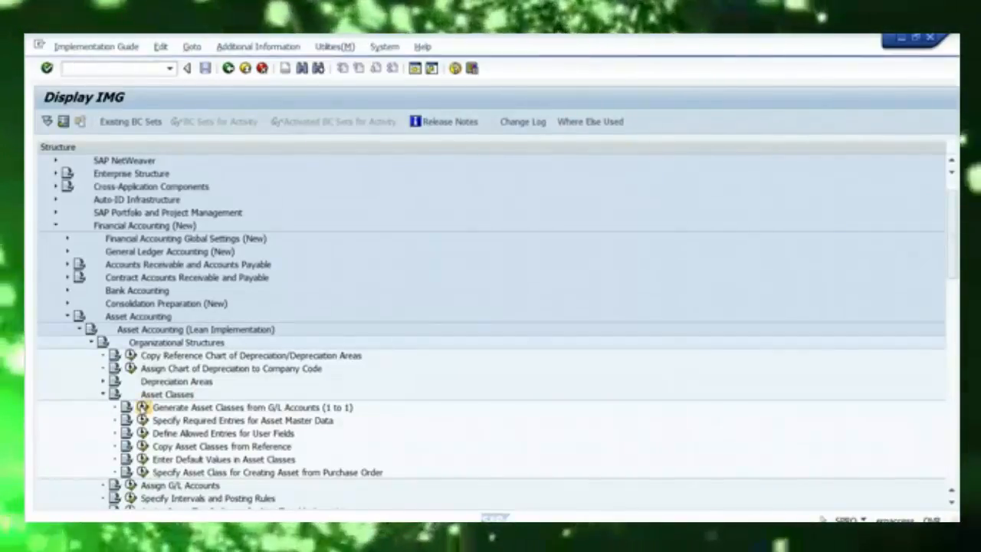
# Step: View the Specifications stage of the wizard that generates asset classes from G/L accounts, and cancel the wizard
pyautogui.click(143, 407)
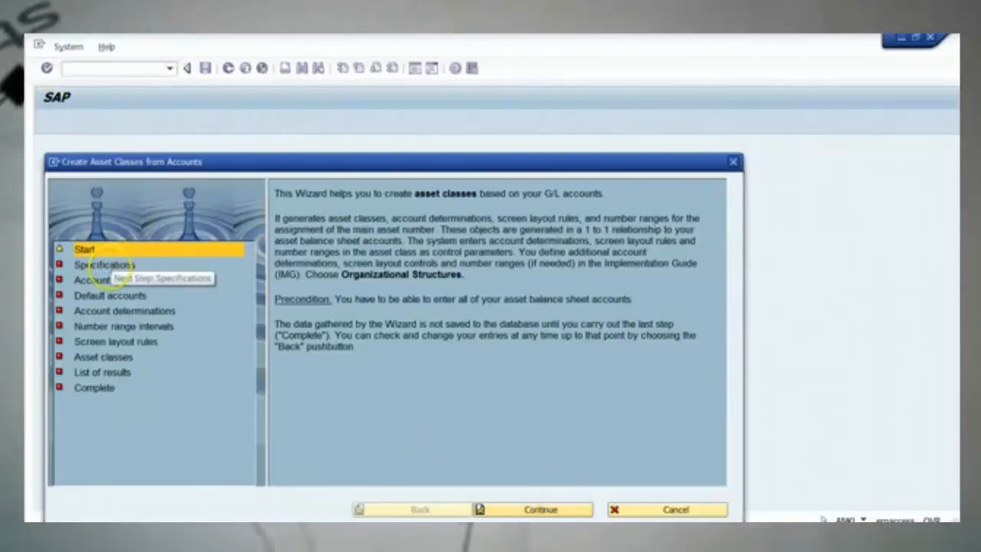
pyautogui.click(542, 508)
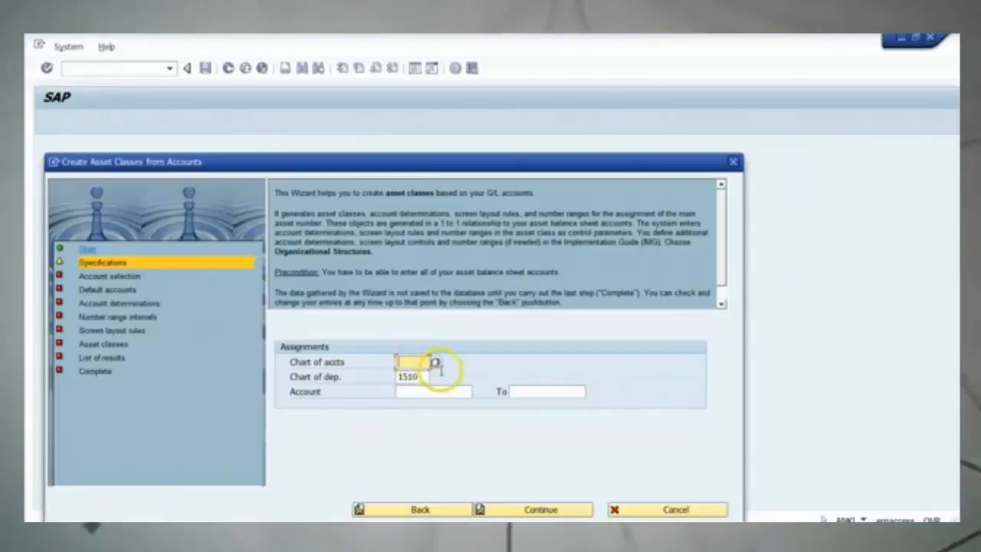
pyautogui.click(410, 377)
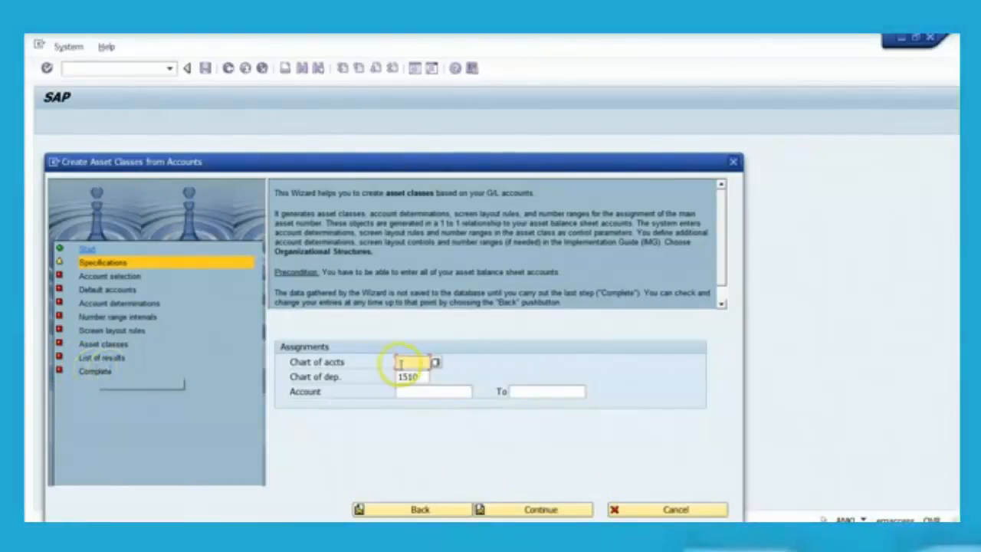
pyautogui.click(699, 511)
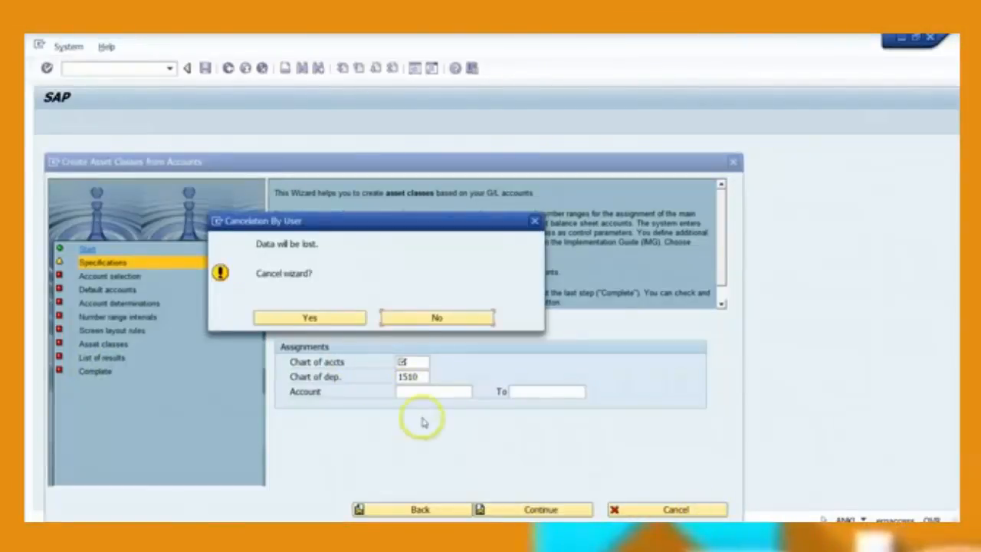
pyautogui.click(333, 319)
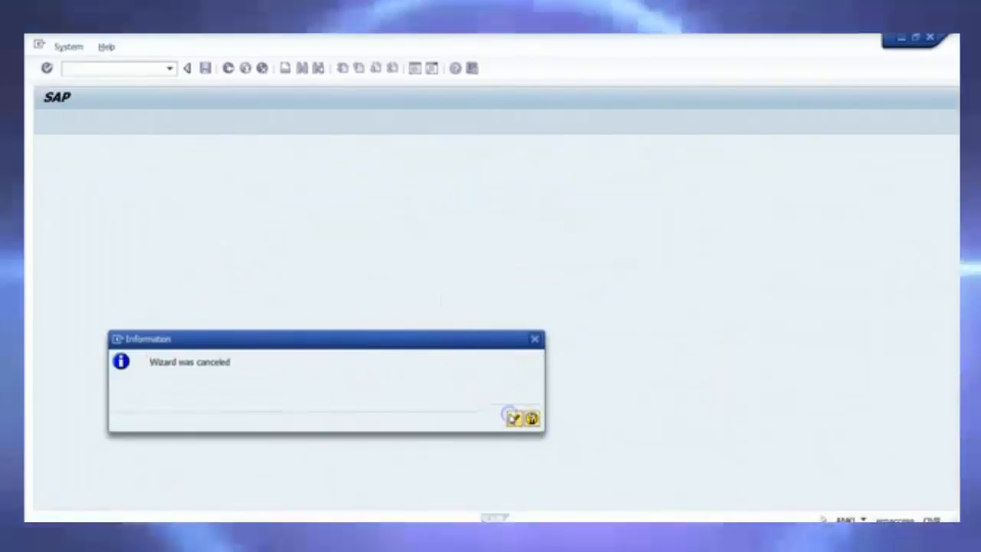
# Step: Under Specify Required Entries for Asset Master Data, open the field group rules for screen layout 1000 Real estate, logical field group 1 General data
pyautogui.click(513, 418)
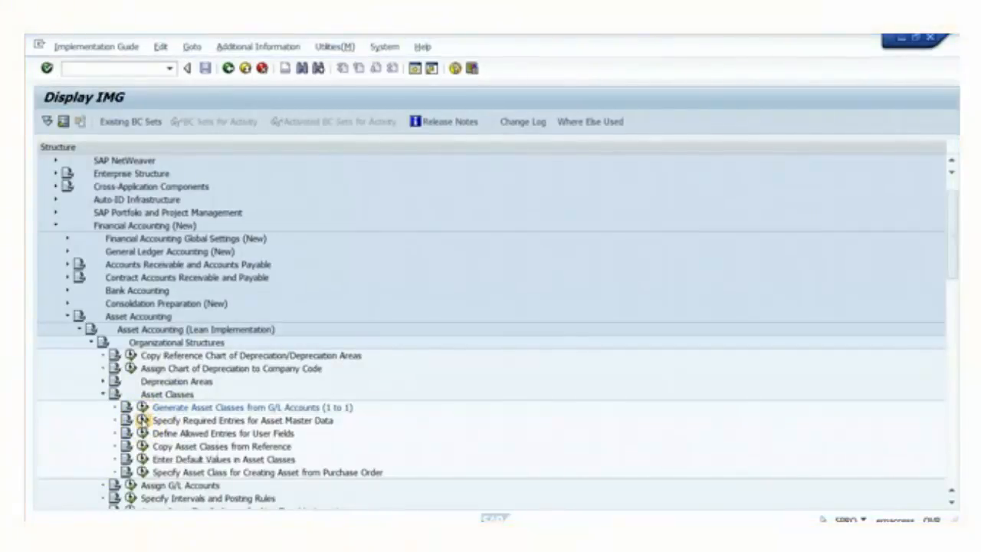
pyautogui.click(142, 420)
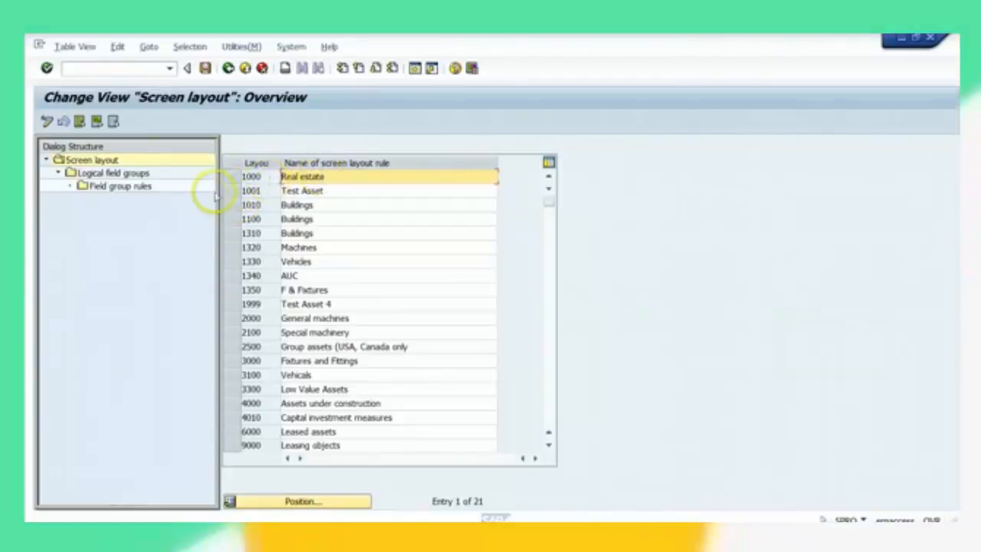
pyautogui.click(233, 178)
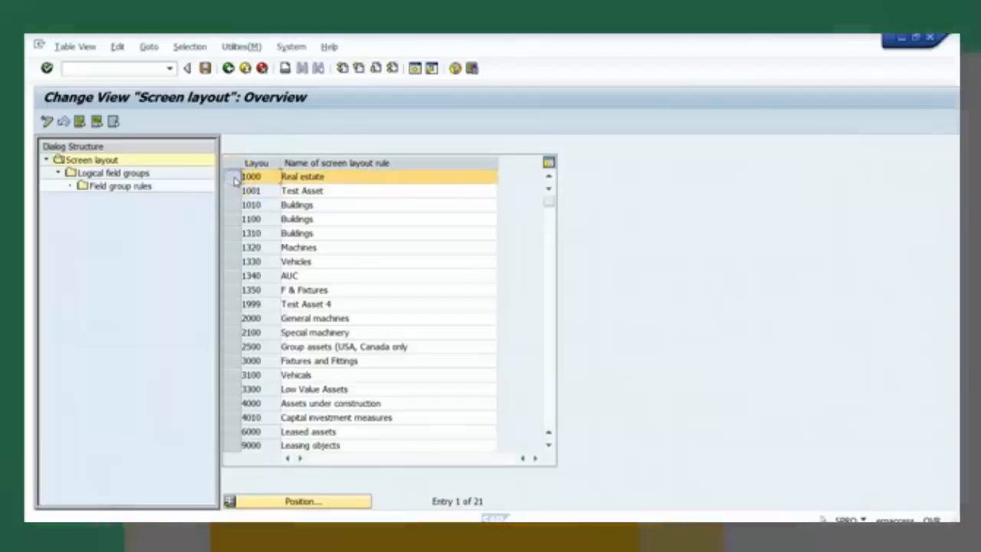
pyautogui.click(111, 175)
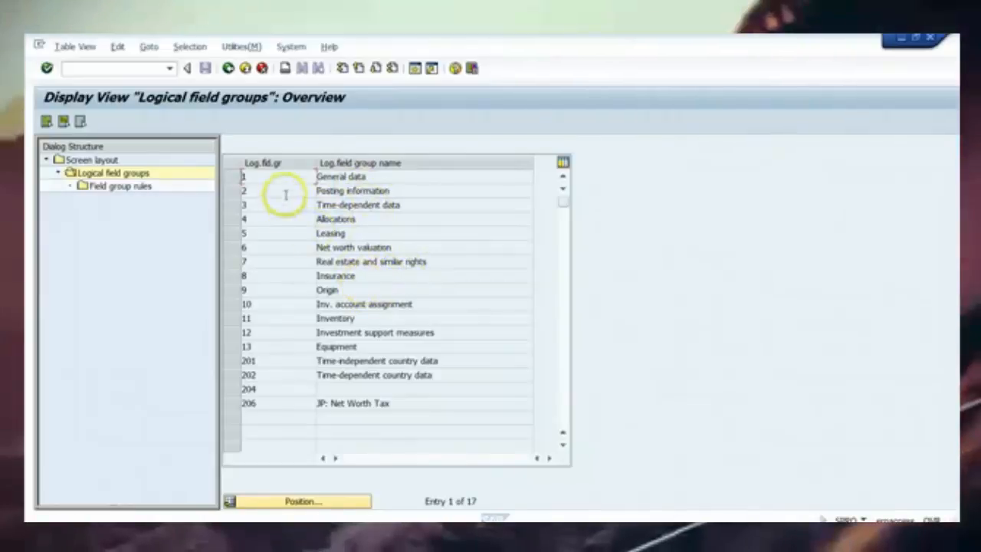
pyautogui.click(235, 178)
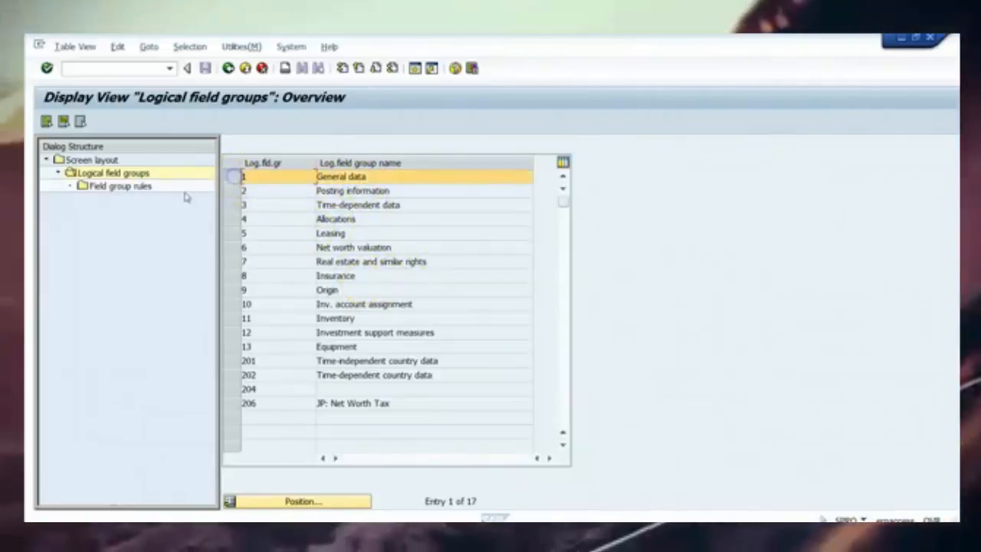
pyautogui.doubleClick(115, 187)
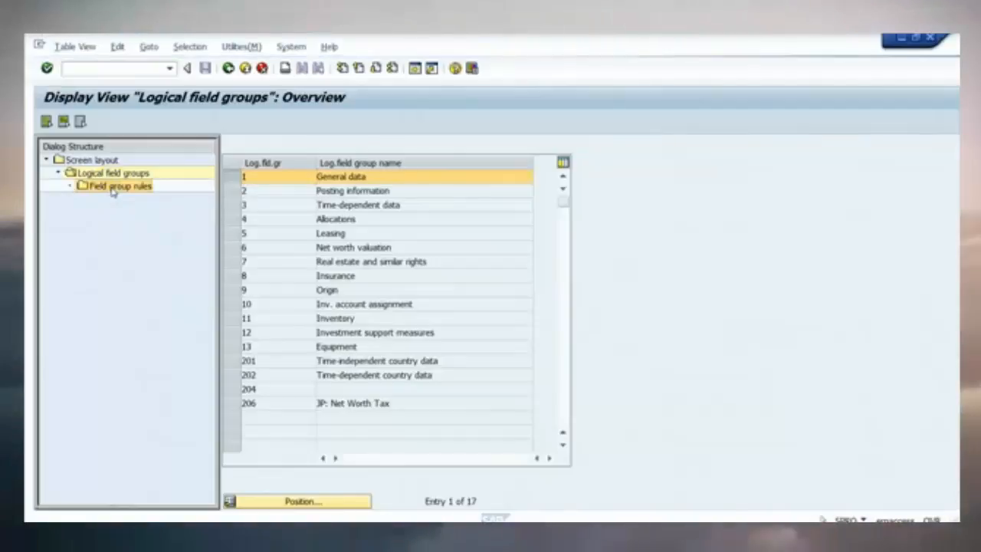
pyautogui.doubleClick(115, 186)
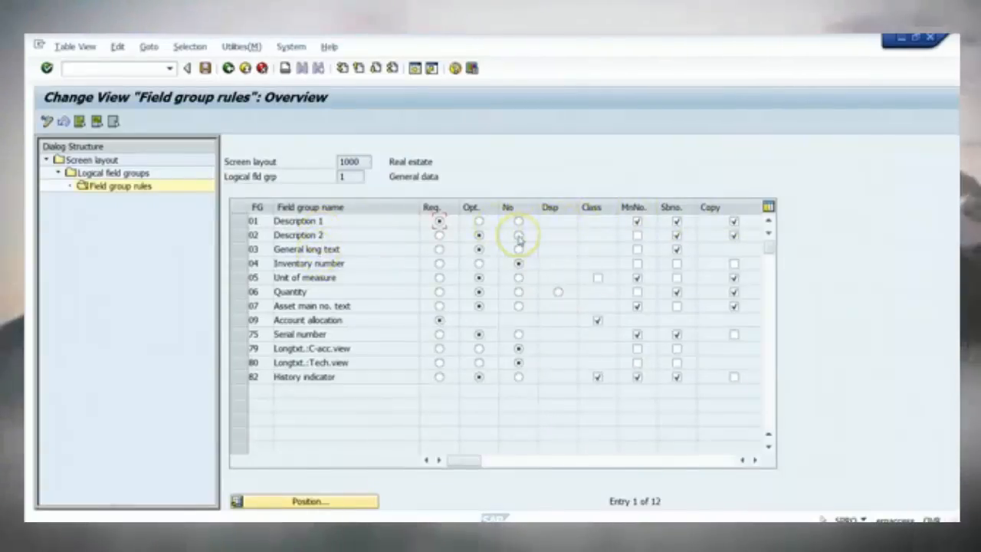
# Step: Inspect the class-level setting of the Account allocation field group and return to the implementation guide
pyautogui.click(596, 319)
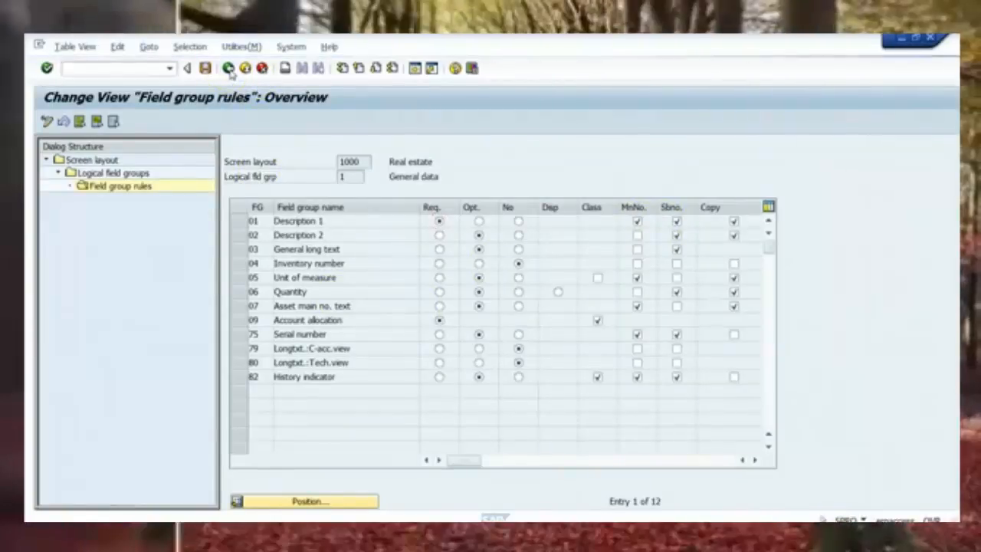
pyautogui.click(228, 69)
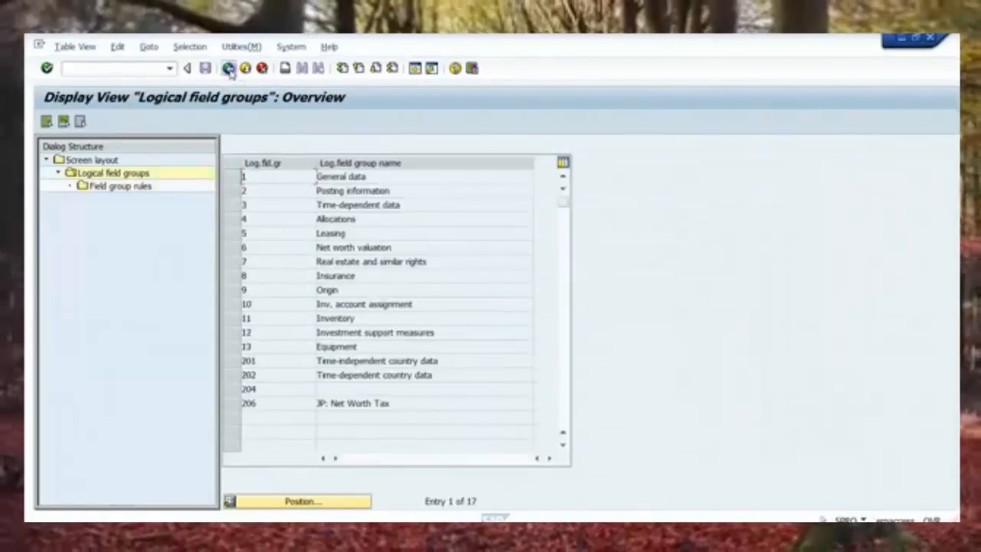
pyautogui.click(229, 68)
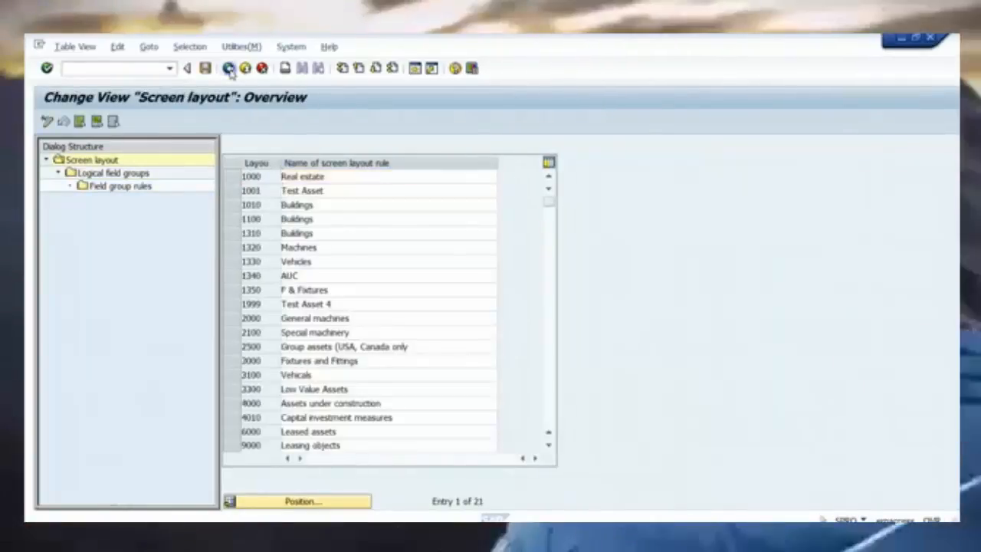
pyautogui.click(229, 69)
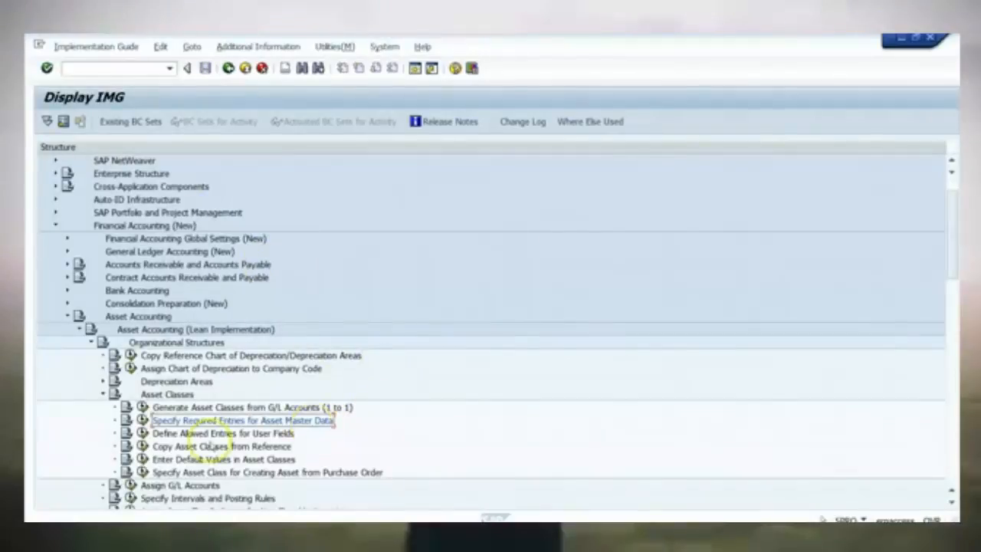
# Step: View the list of activities under Define Allowed Entries for User Fields
pyautogui.click(141, 434)
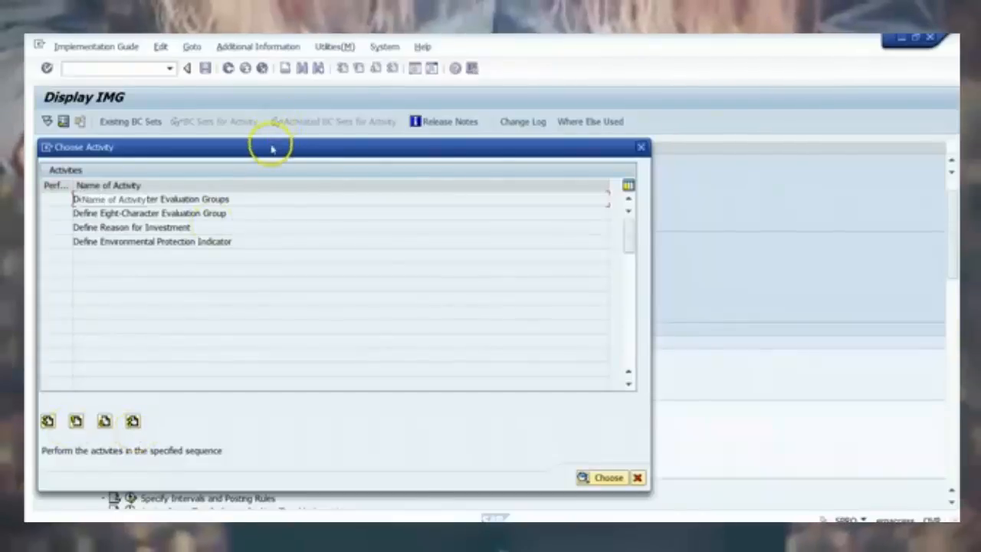
pyautogui.moveTo(272, 149); pyautogui.dragTo(541, 173)
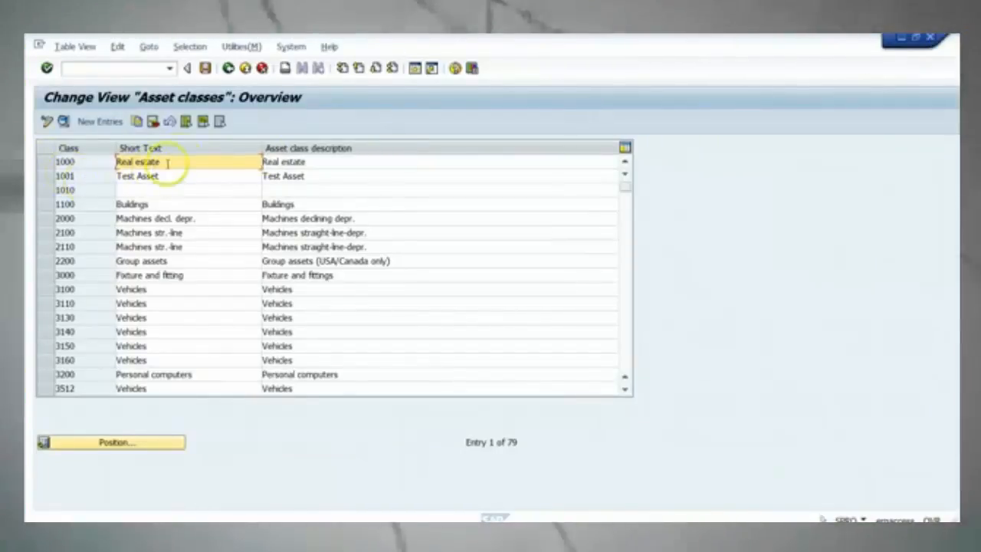
# Step: Review the details of asset class 1000 Real estate, including its account determination, and return to the implementation guide
pyautogui.click(47, 162)
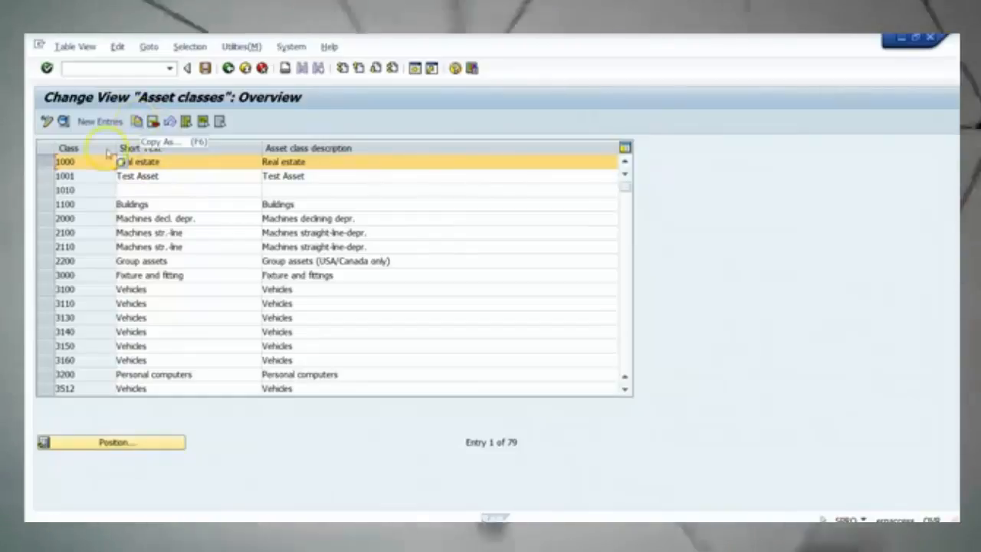
pyautogui.click(64, 122)
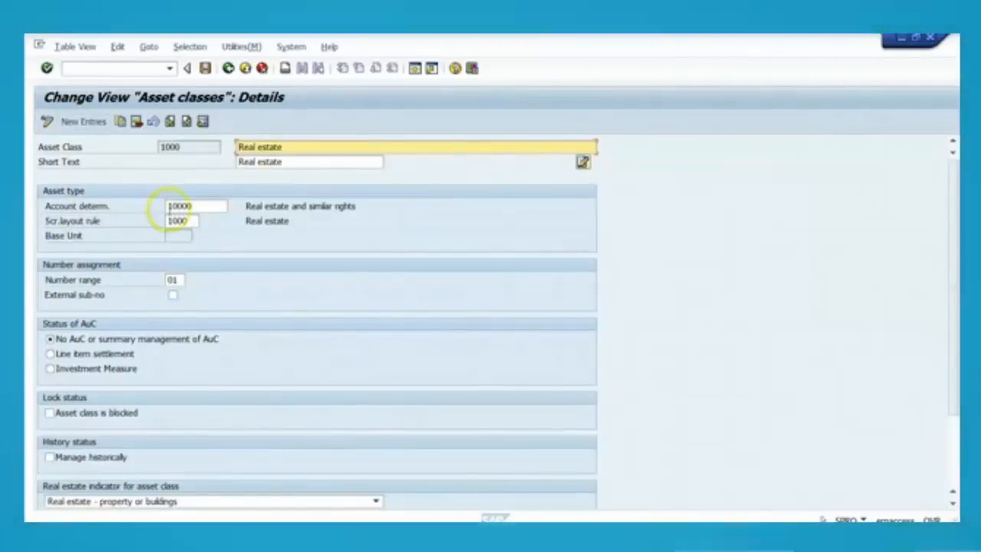
pyautogui.click(197, 207)
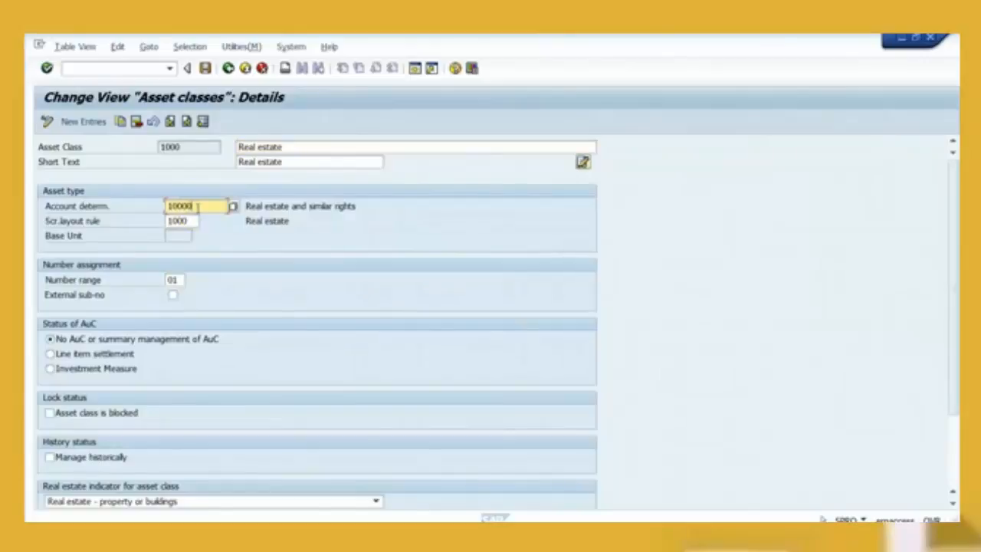
pyautogui.scroll(-1, 197, 207)
pyautogui.scroll(-2, 197, 211)
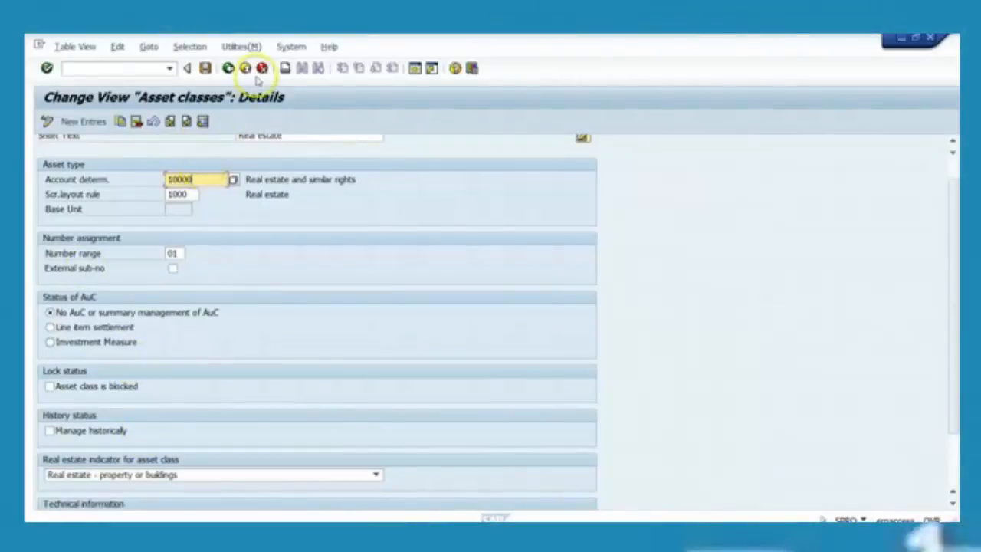
pyautogui.click(228, 68)
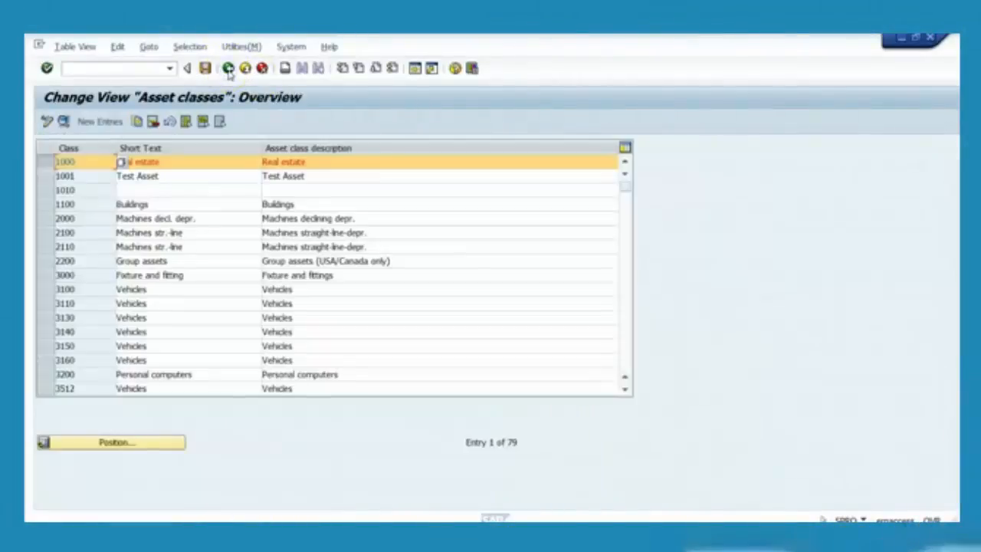
pyautogui.click(228, 69)
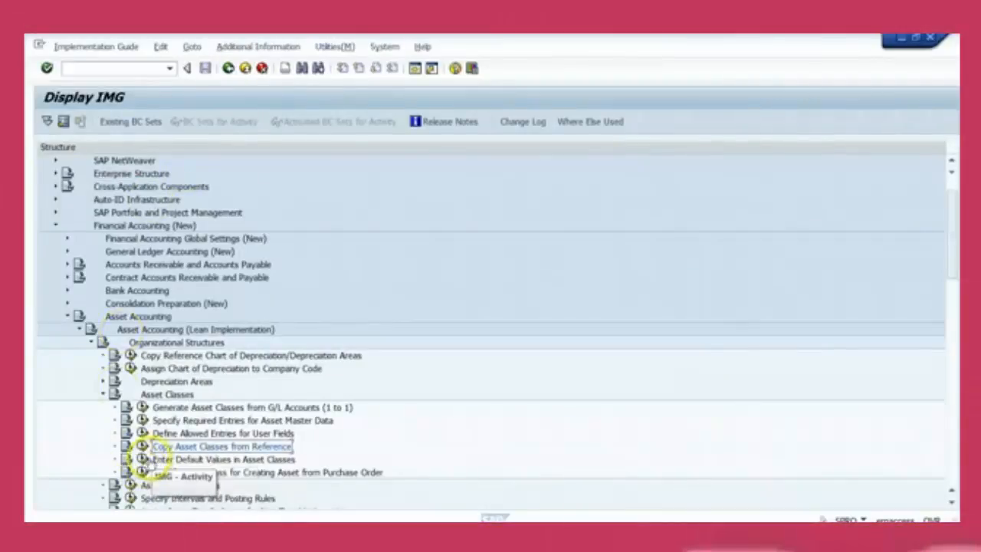
# Step: Open the Enter Default Values in Asset Classes activity under Asset Classes for viewing
pyautogui.click(142, 459)
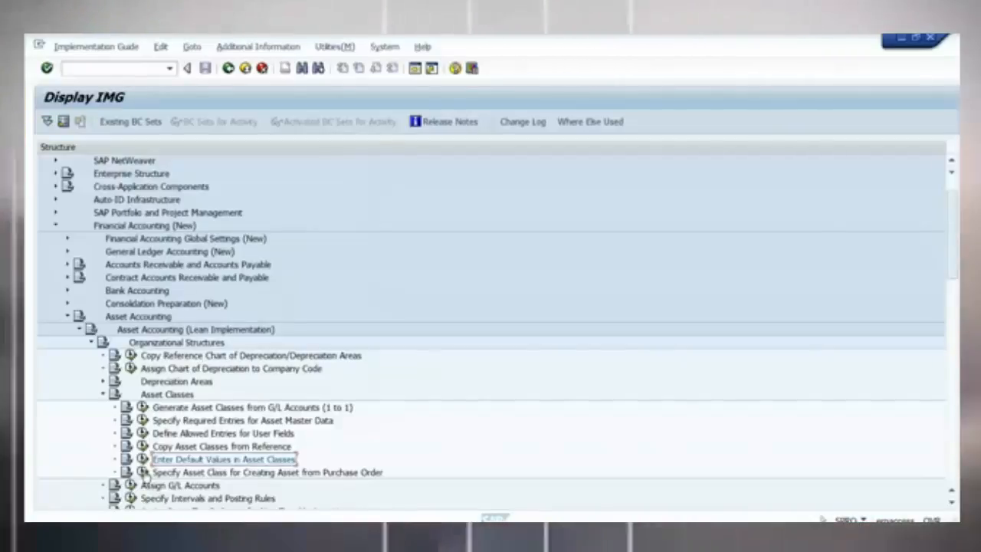
pyautogui.click(152, 488)
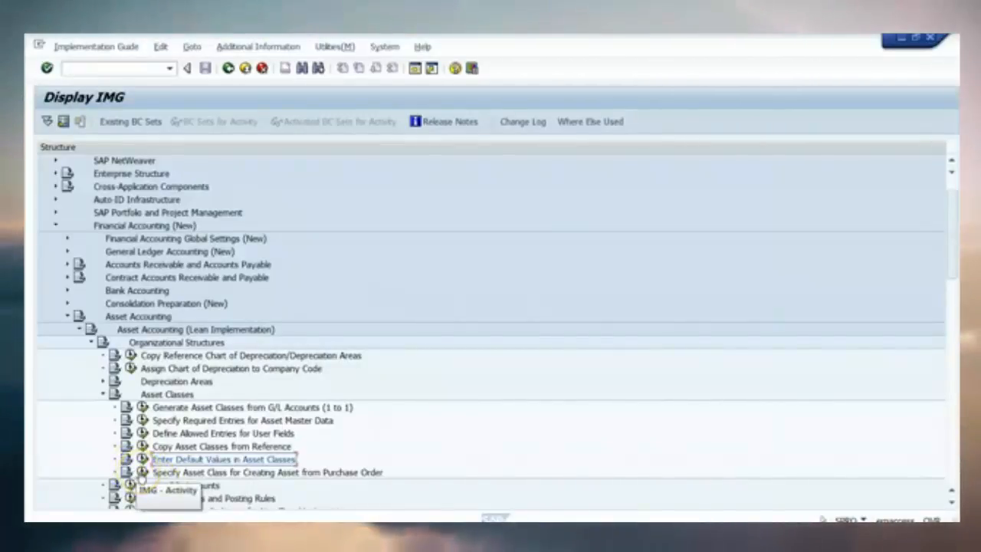
# Step: Under Assign G/L Accounts, display the account determinations of chart of accounts CAUS for chart of depreciation 1510
pyautogui.scroll(-1, 456, 394)
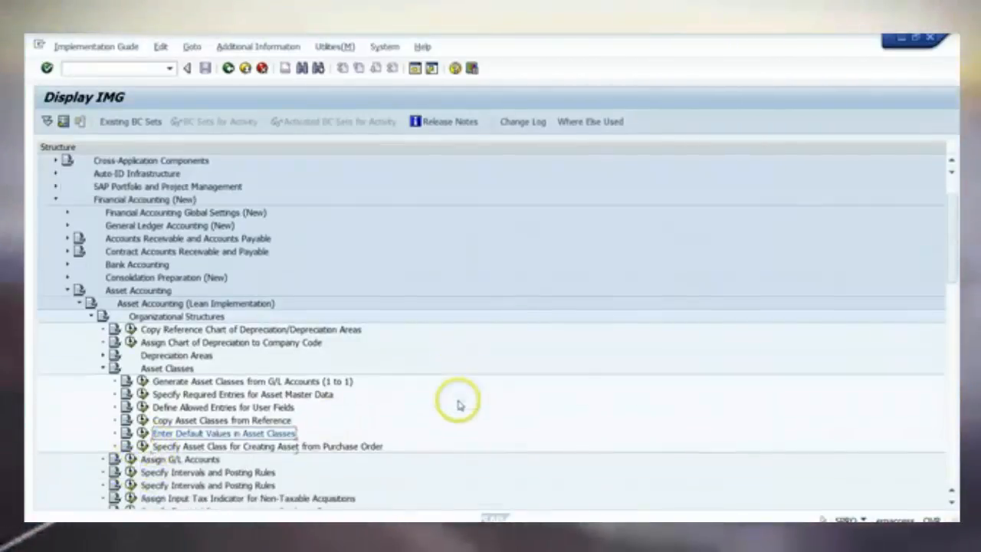
pyautogui.scroll(-1, 459, 405)
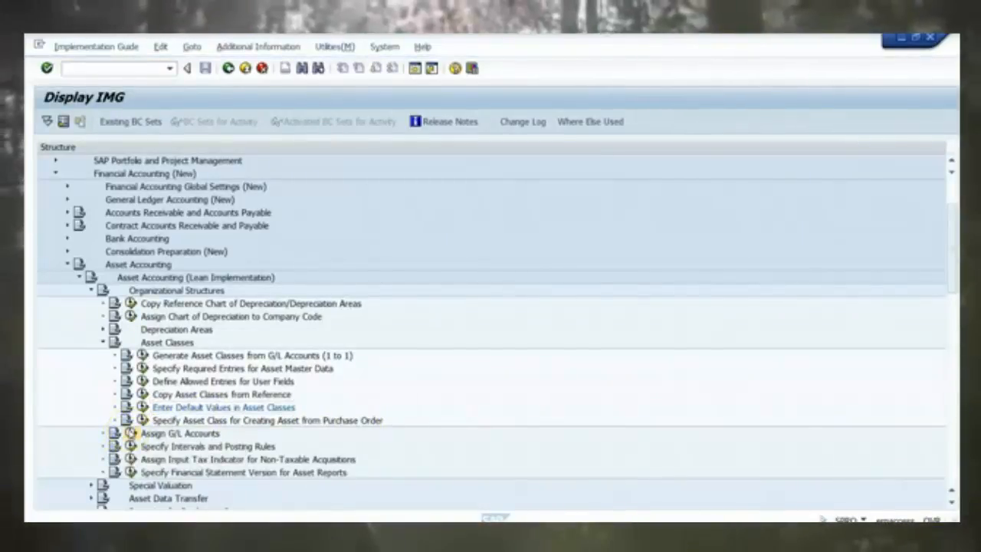
pyautogui.click(131, 433)
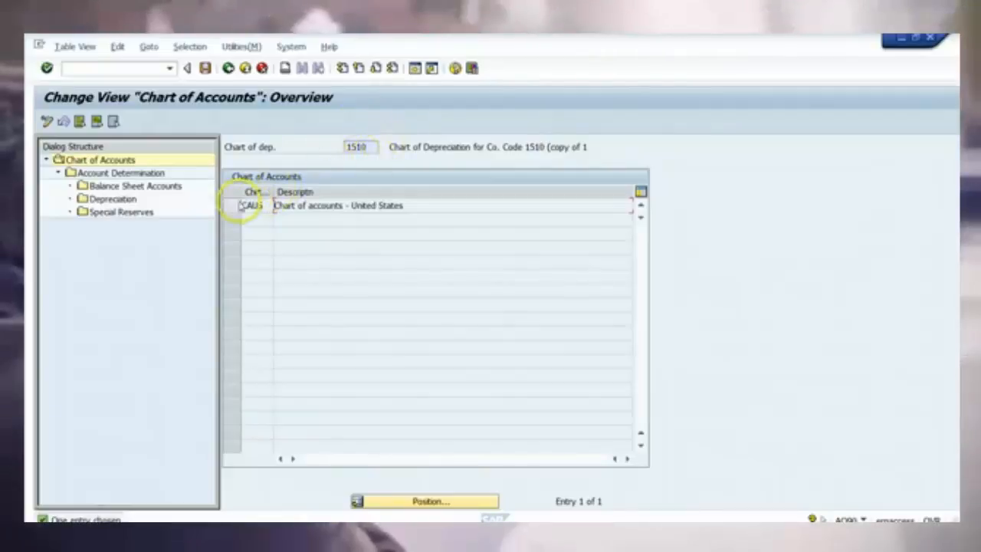
pyautogui.click(231, 207)
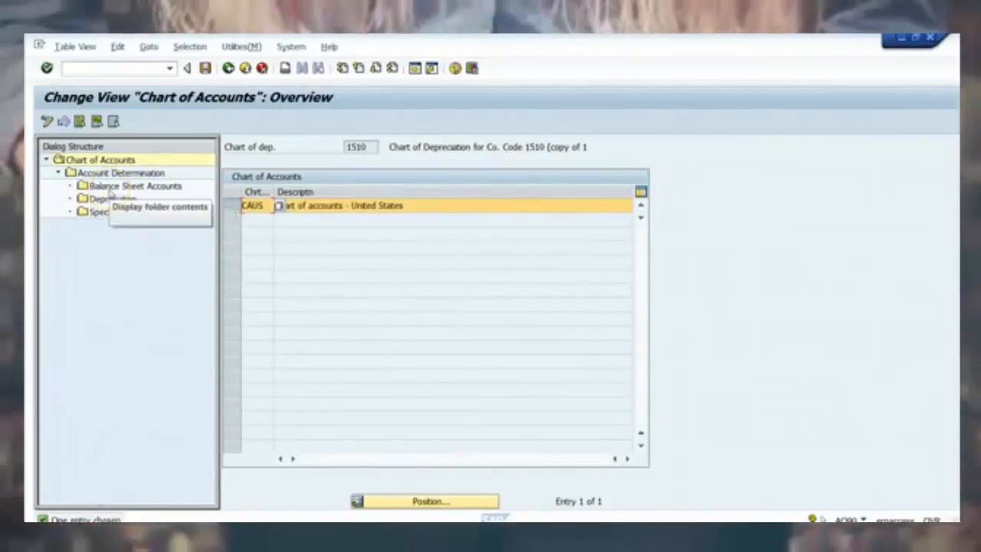
pyautogui.click(103, 174)
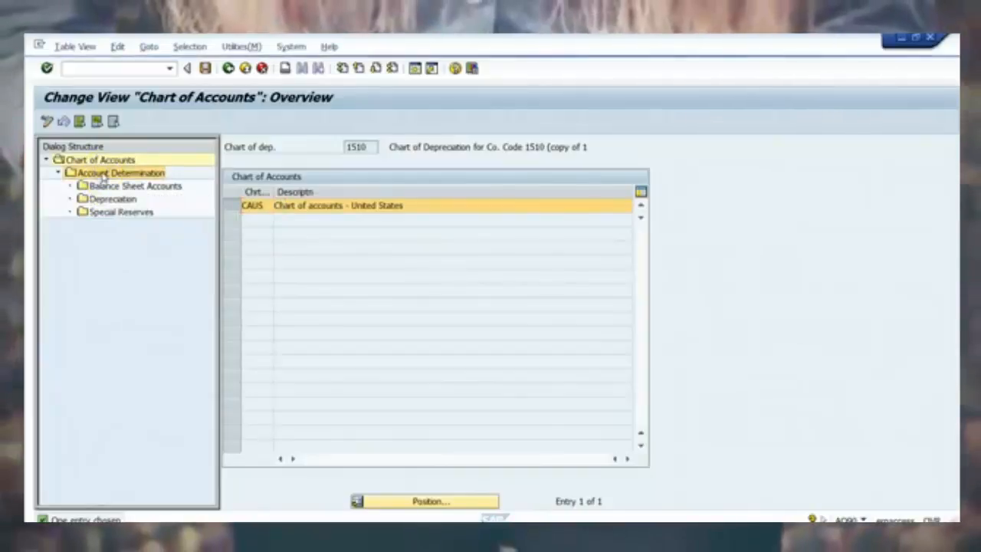
pyautogui.doubleClick(103, 174)
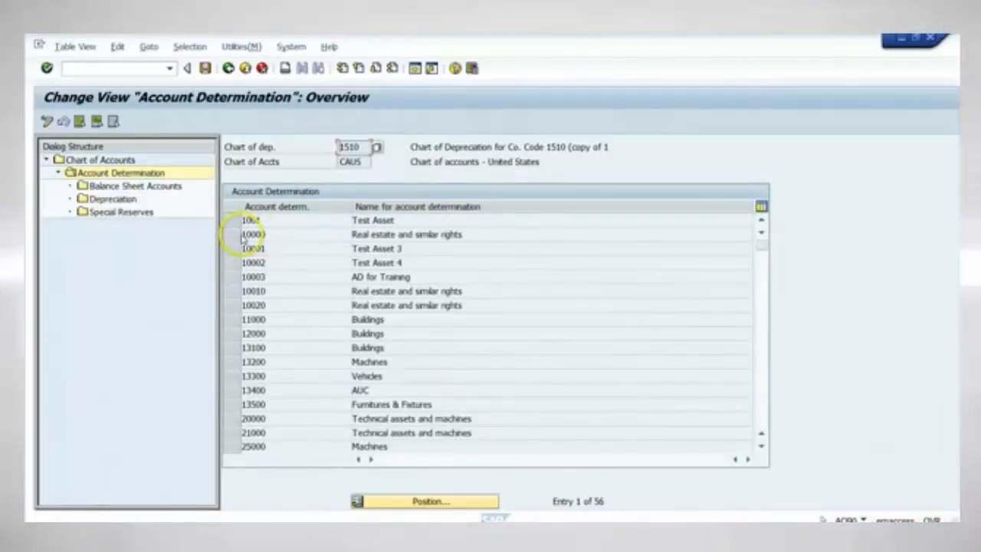
# Step: Open the balance sheet accounts of account determination 10000, Real estate and similar rights, acknowledging the messages
pyautogui.click(233, 234)
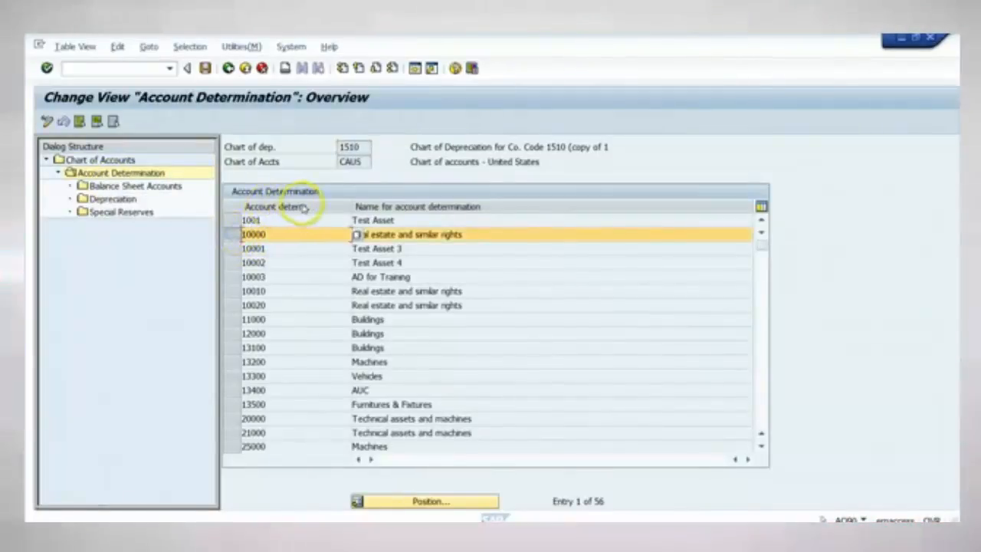
pyautogui.click(165, 190)
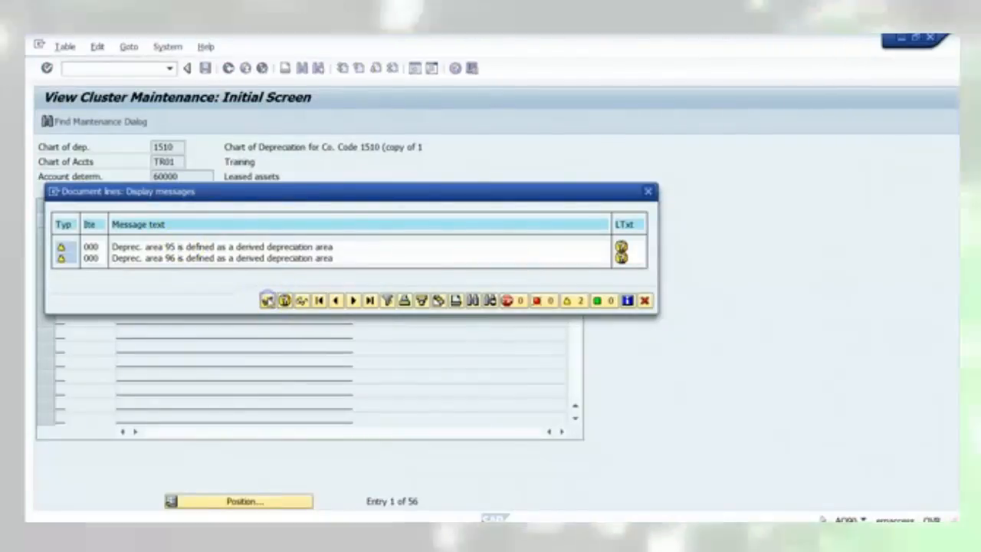
pyautogui.click(267, 299)
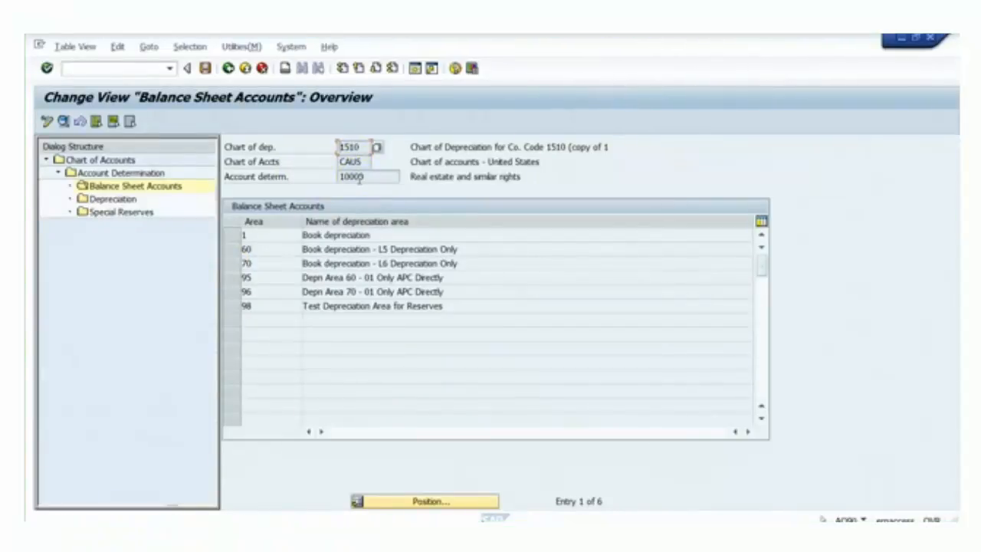
# Step: Review the acquisition, retirement and revaluation account assignments of depreciation area 1 Book depreciation, and leave its details
pyautogui.click(243, 237)
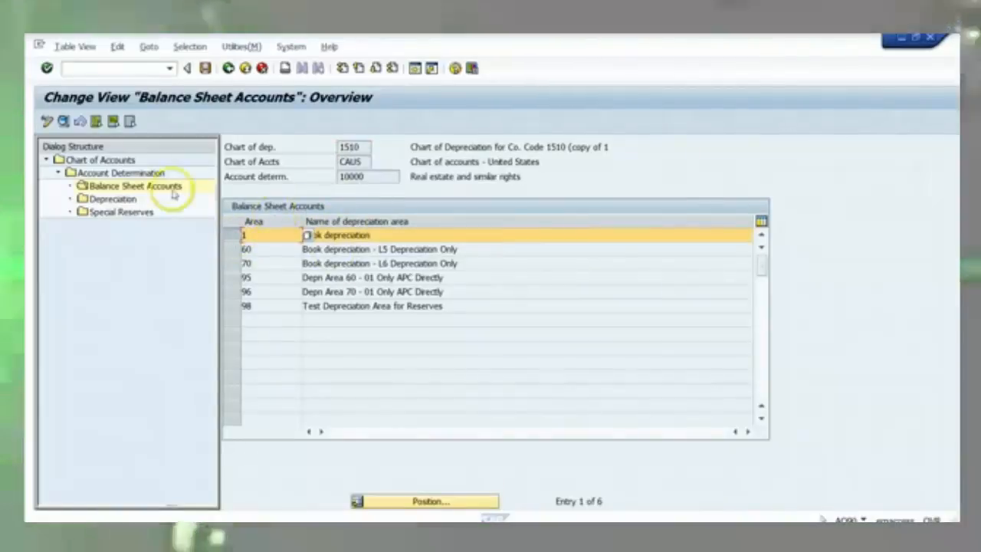
pyautogui.click(64, 122)
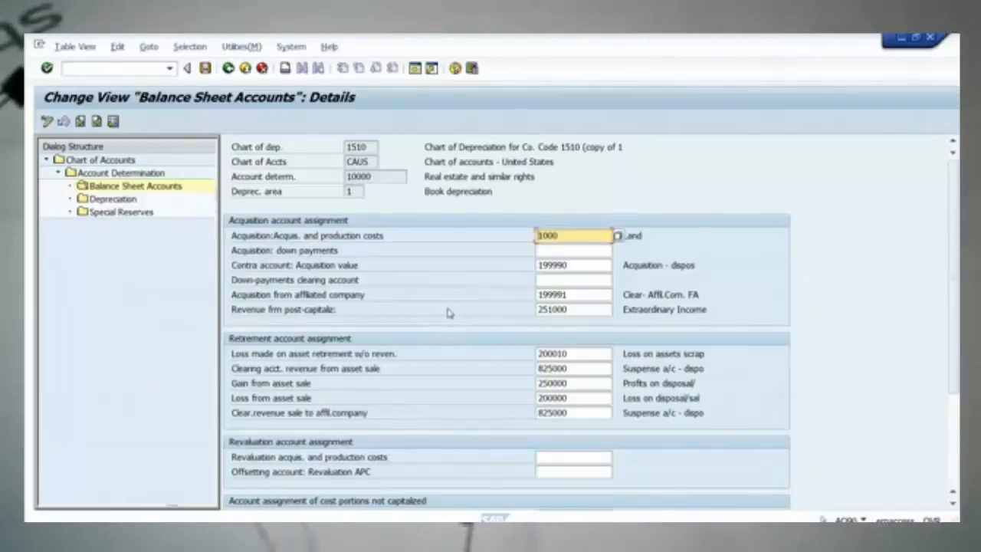
pyautogui.scroll(-4, 452, 325)
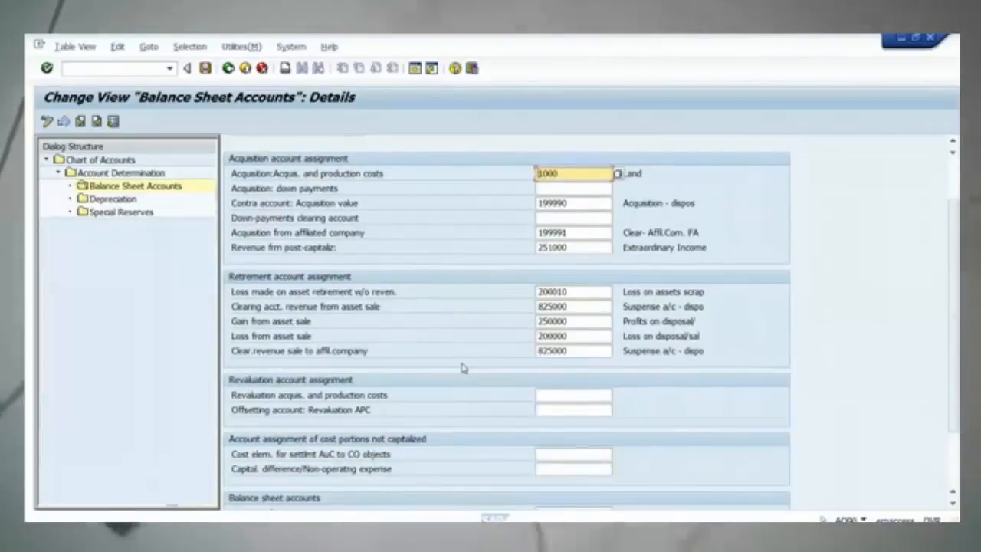
pyautogui.click(462, 350)
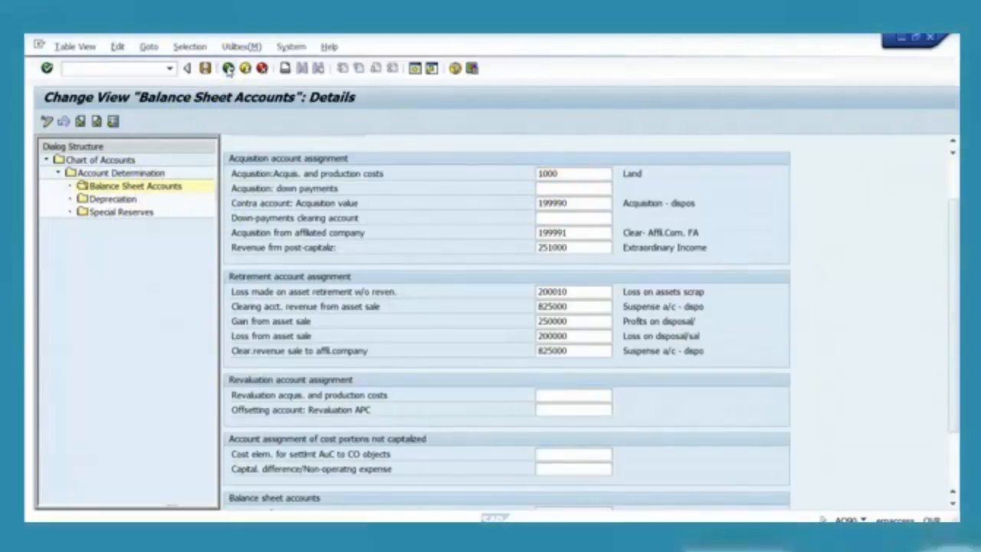
pyautogui.click(228, 69)
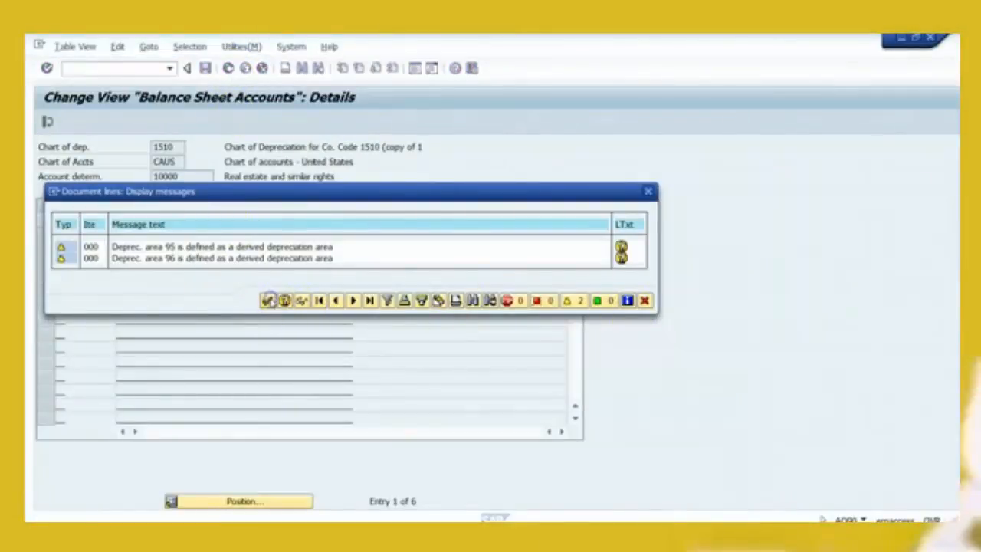
# Step: Acknowledge the messages, leave the balance sheet accounts, and open company code 1510's posting rules under Specify Intervals and Posting Rules
pyautogui.click(268, 300)
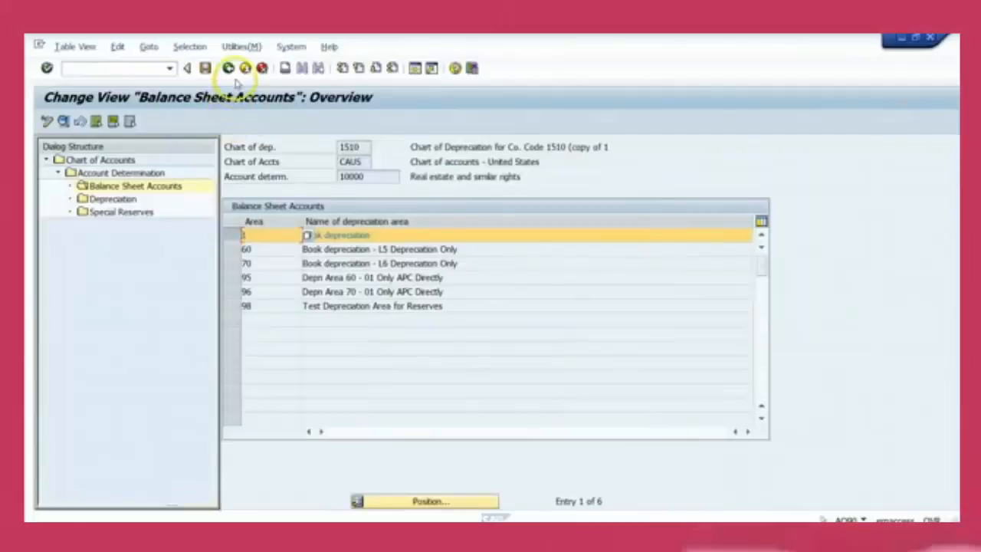
pyautogui.click(227, 69)
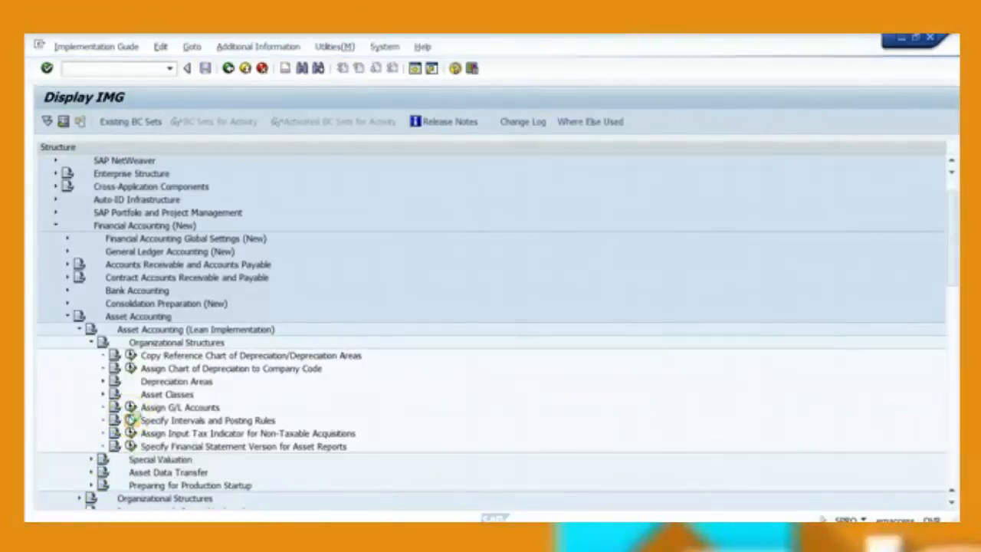
pyautogui.click(131, 420)
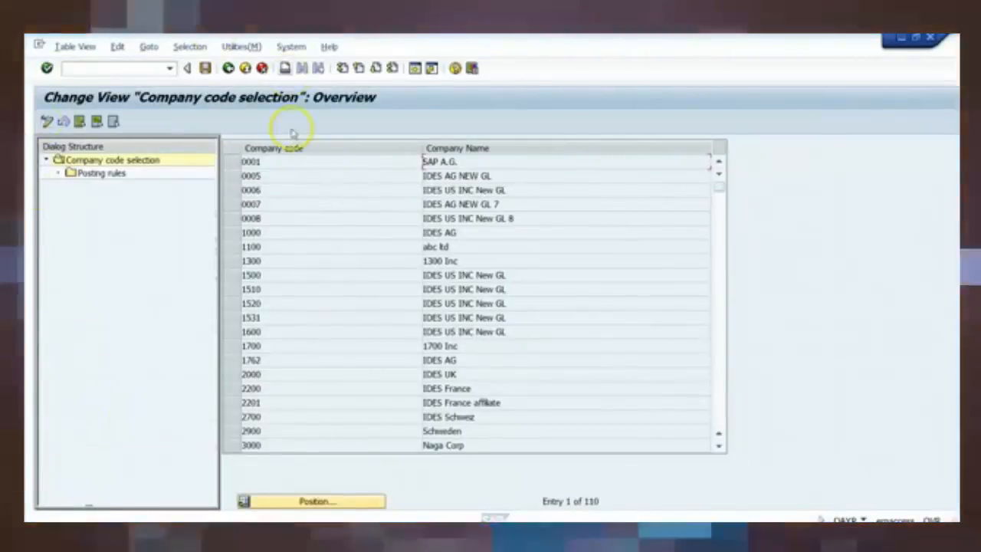
pyautogui.click(232, 289)
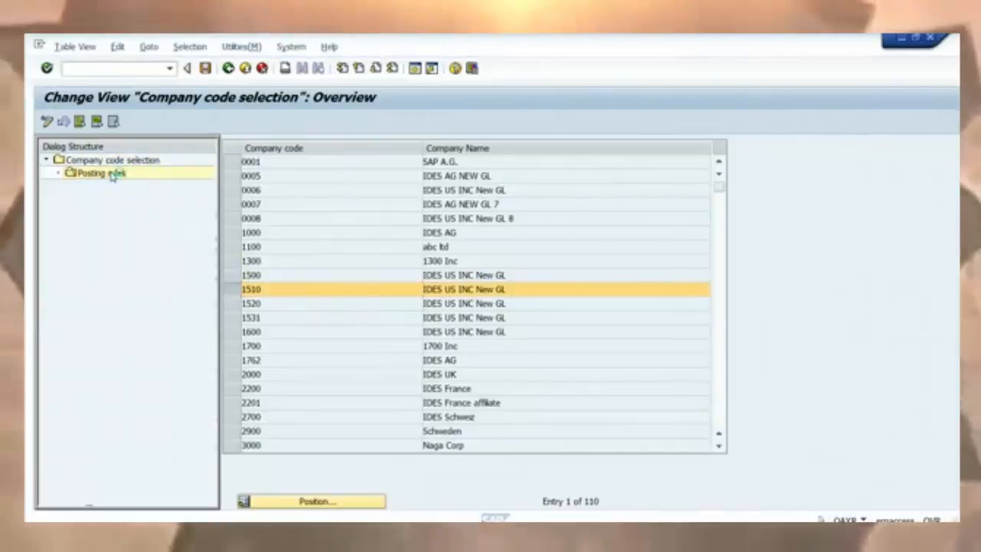
pyautogui.doubleClick(259, 289)
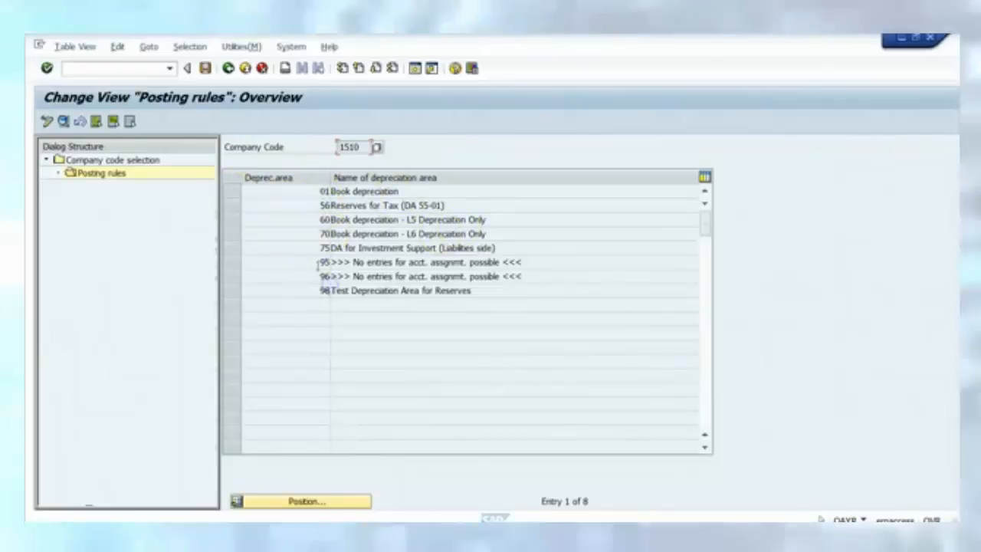
# Step: Open the posting rules of depreciation area 01 Book depreciation, try the Enter in expert mode option, and exit without saving
pyautogui.click(236, 194)
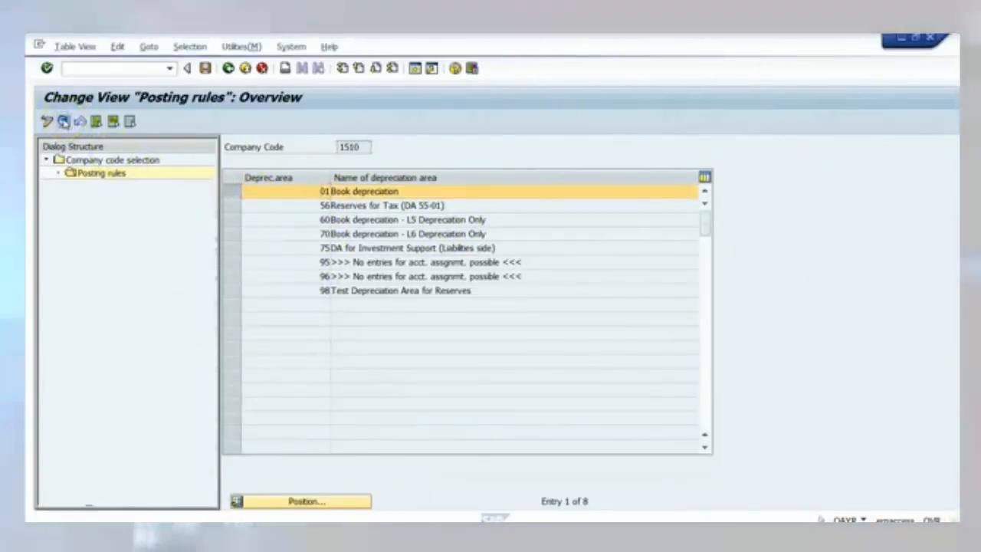
pyautogui.click(63, 121)
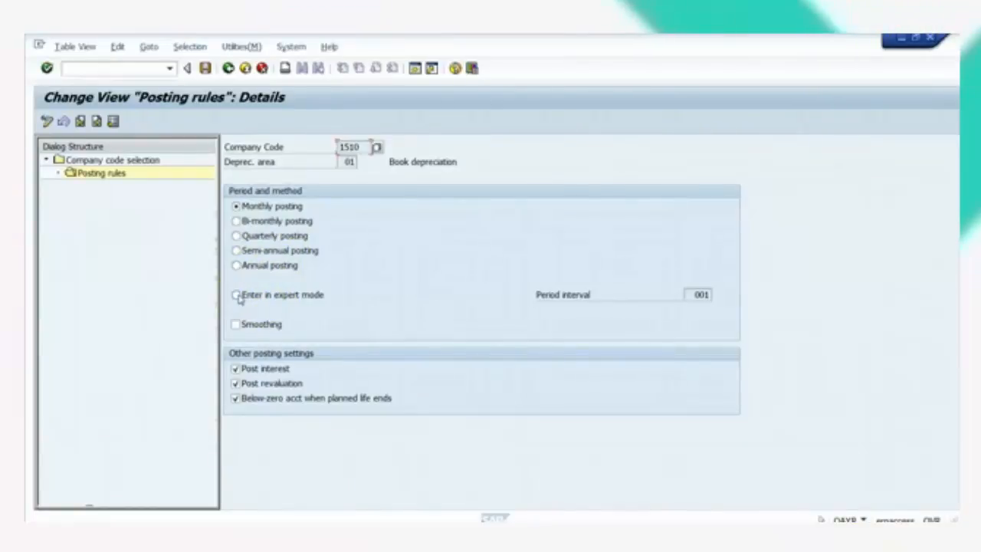
pyautogui.click(237, 296)
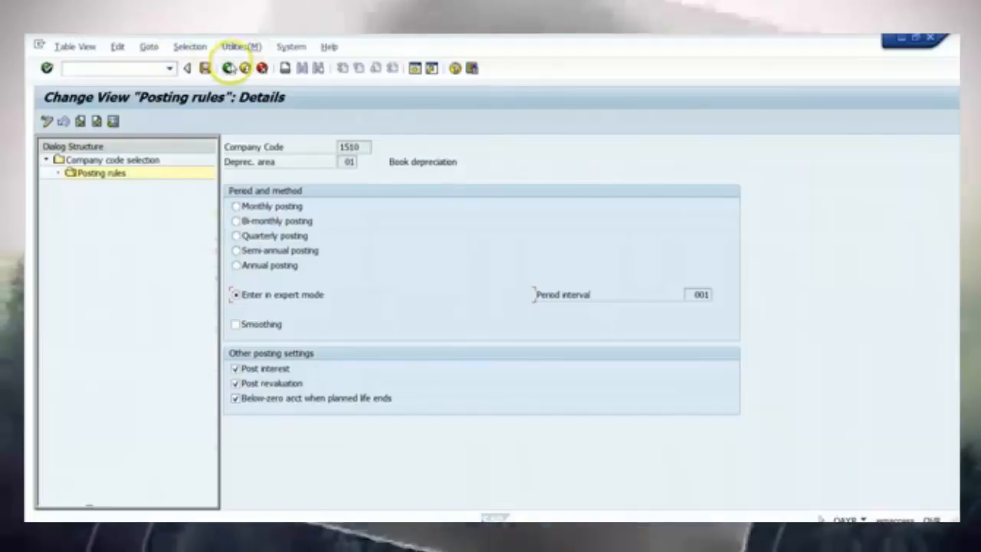
pyautogui.click(230, 69)
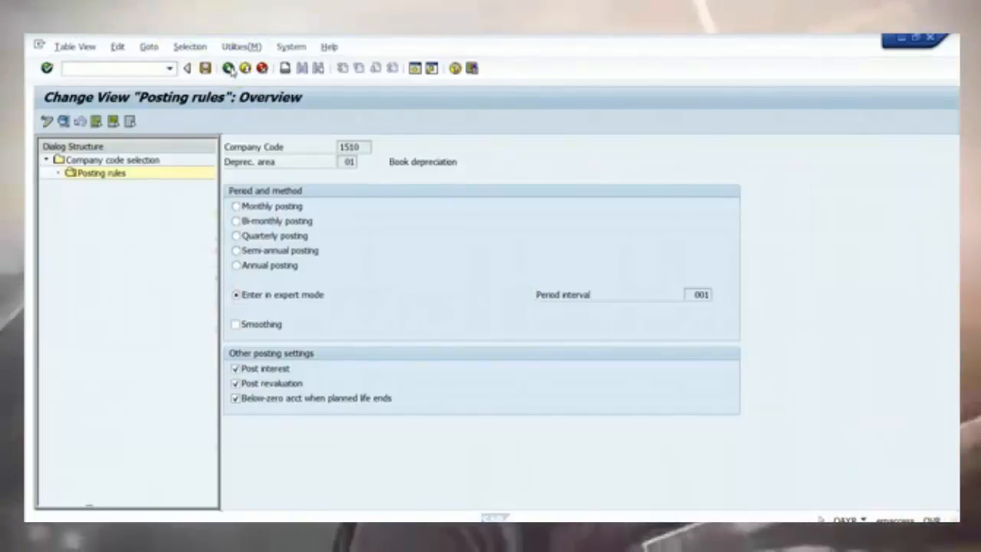
pyautogui.click(230, 68)
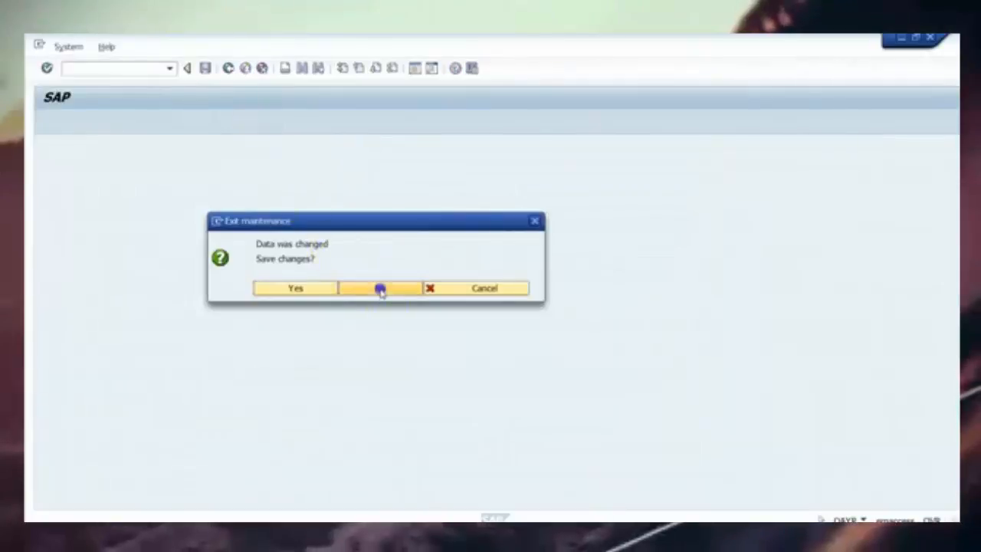
pyautogui.click(381, 289)
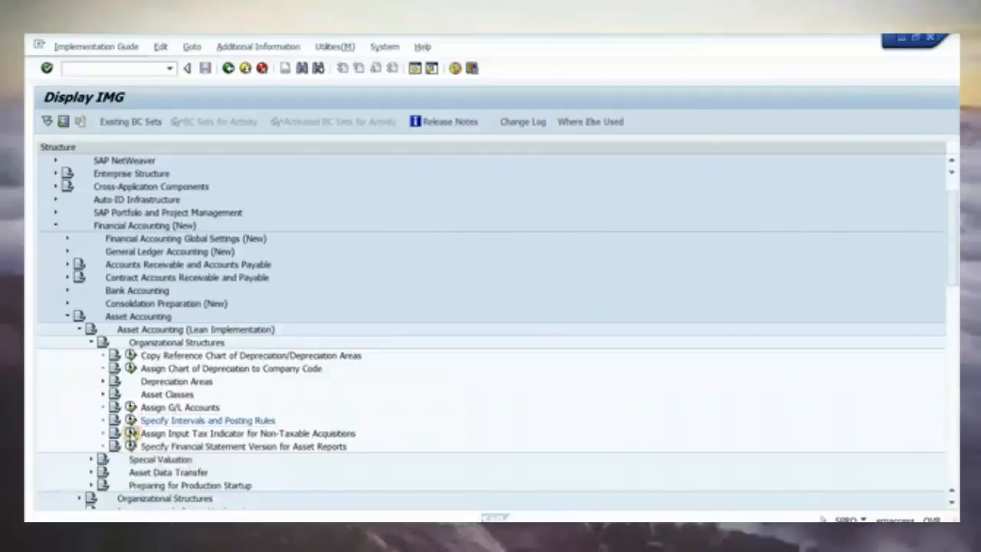
# Step: Review the company code allocations under Assign Input Tax Indicator for Non-Taxable Acquisitions, and return to the implementation guide
pyautogui.click(131, 433)
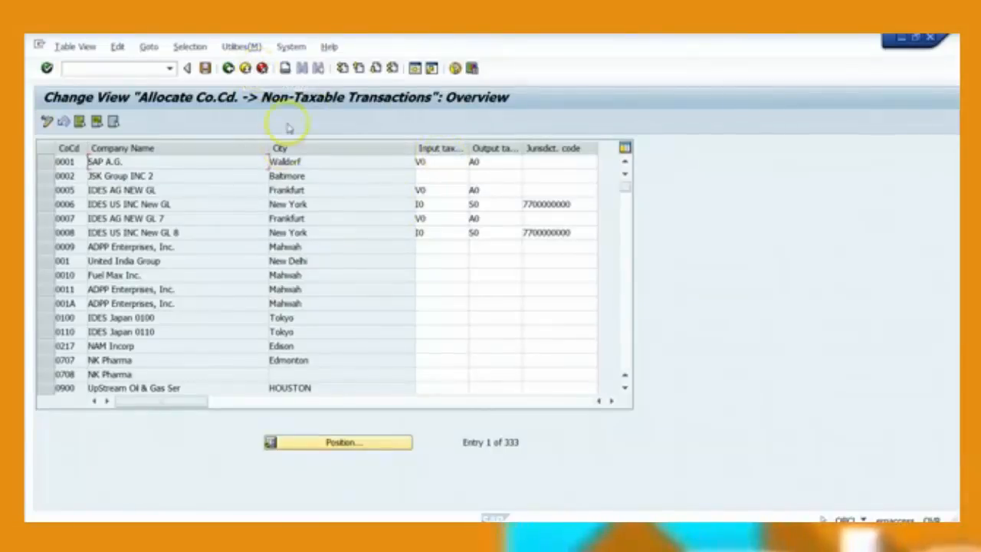
pyautogui.click(229, 68)
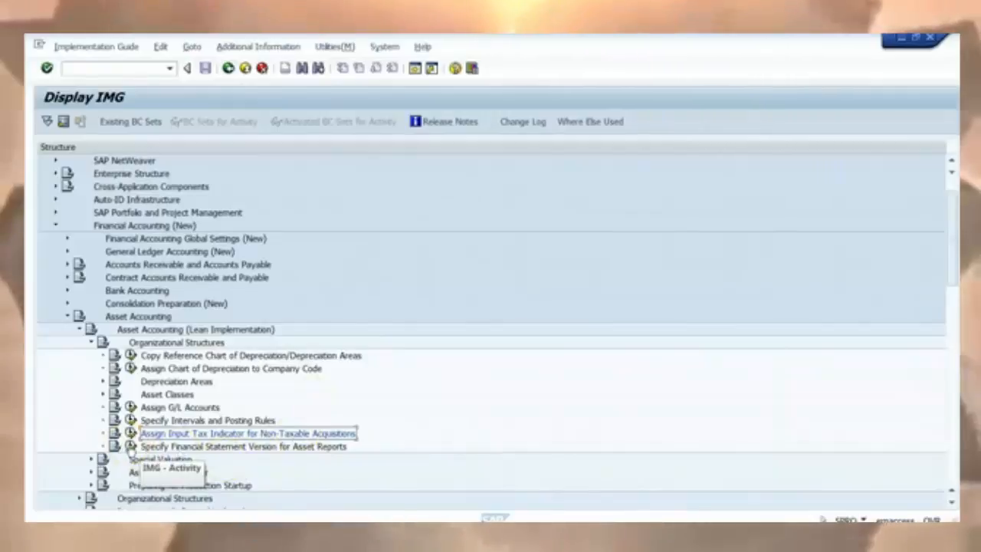
# Step: Review the financial statement versions assigned to company code 1510's depreciation areas for asset reports, and return to the implementation guide
pyautogui.click(131, 446)
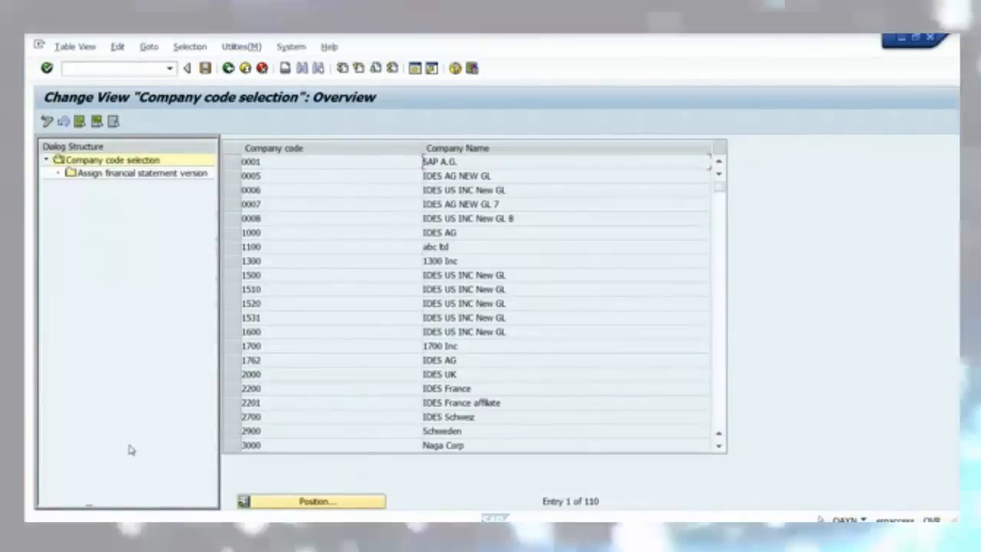
pyautogui.click(236, 290)
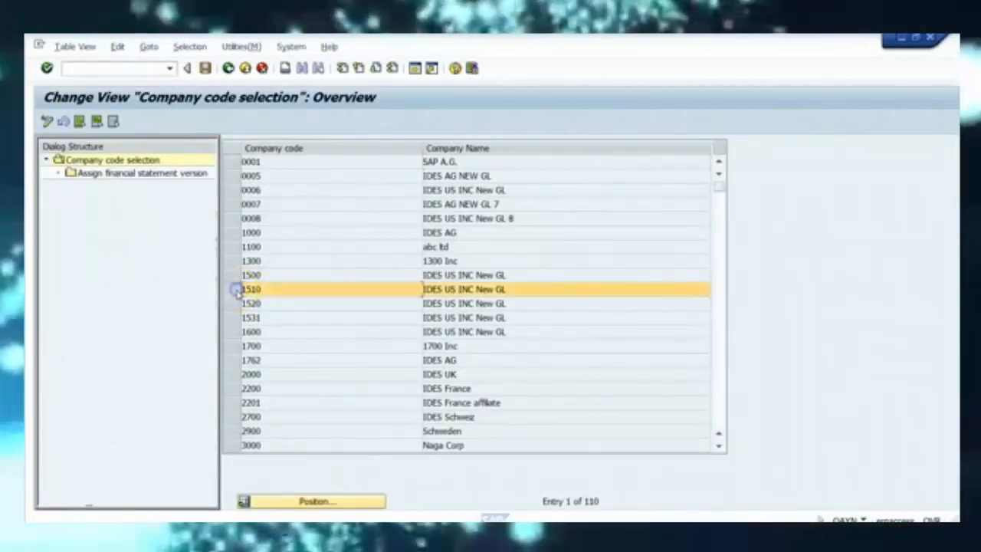
pyautogui.click(164, 176)
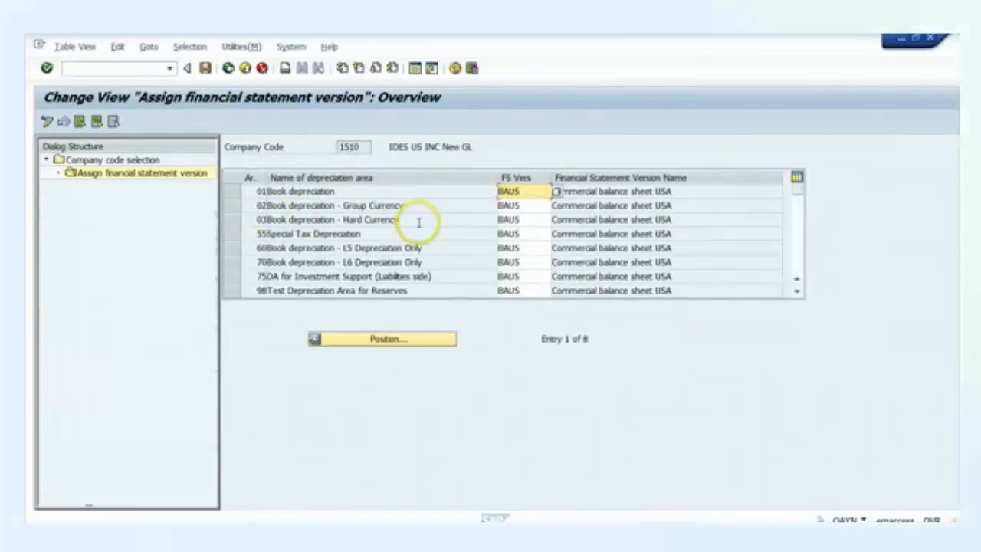
pyautogui.click(245, 71)
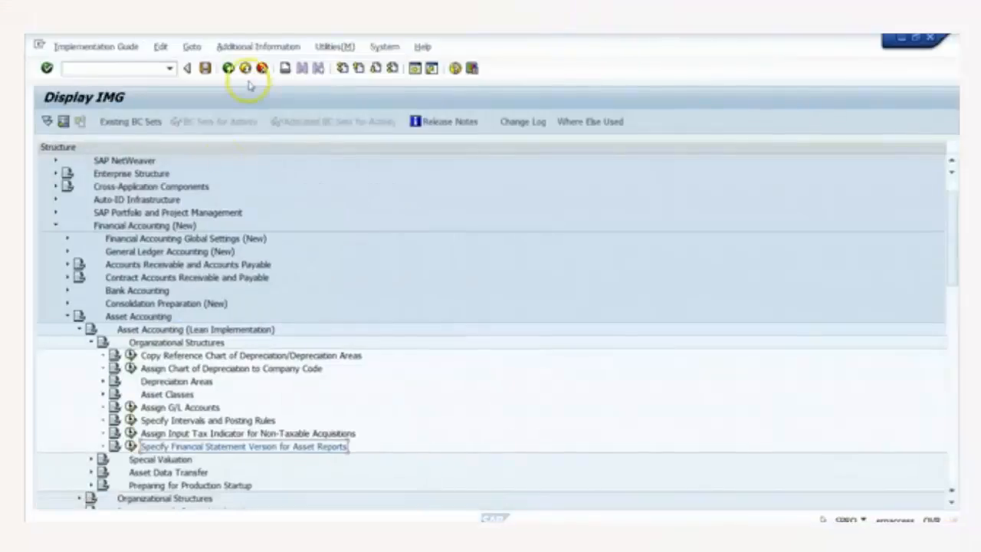
# Step: Collapse the lean implementation's Organizational Structures node and read the documentation of Special Valuation
pyautogui.scroll(-1, 151, 306)
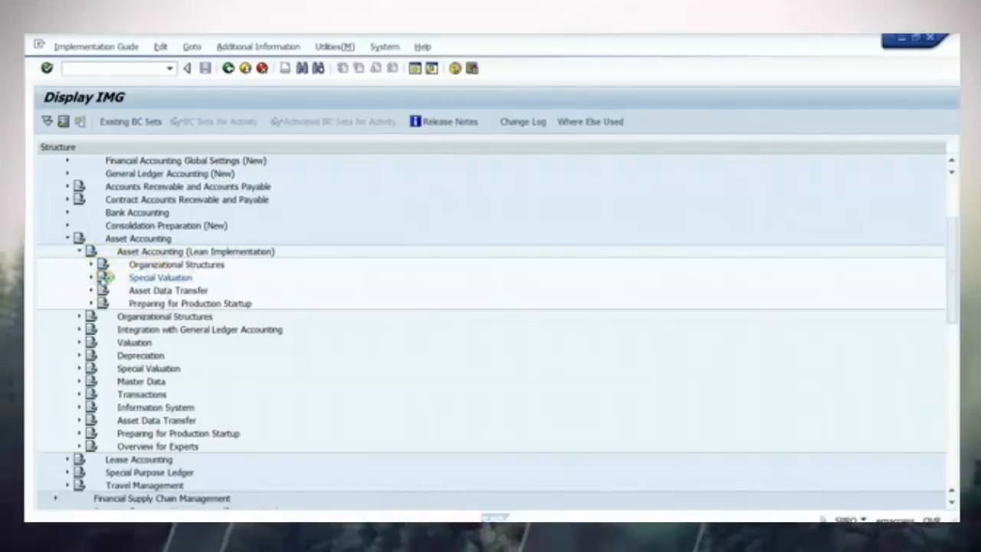
pyautogui.click(103, 277)
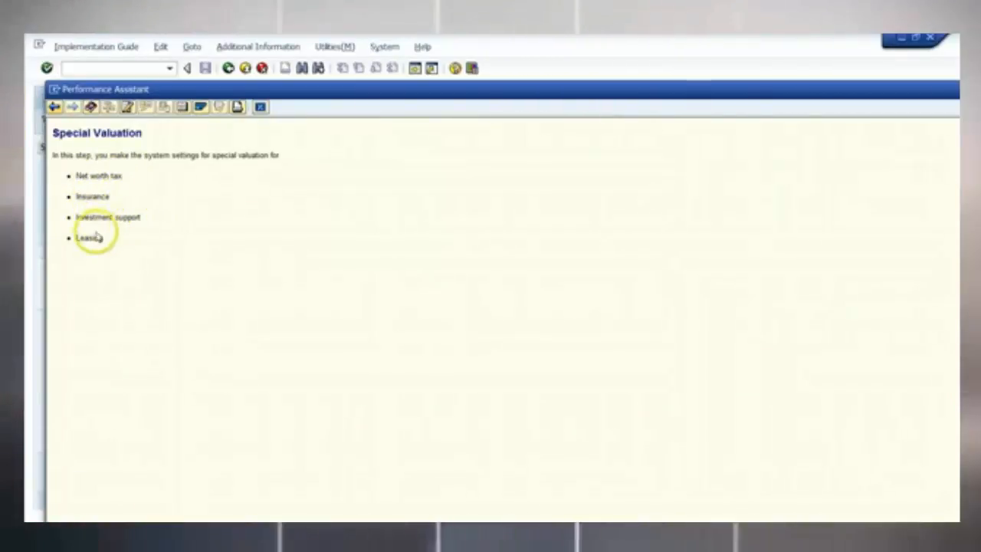
pyautogui.click(258, 109)
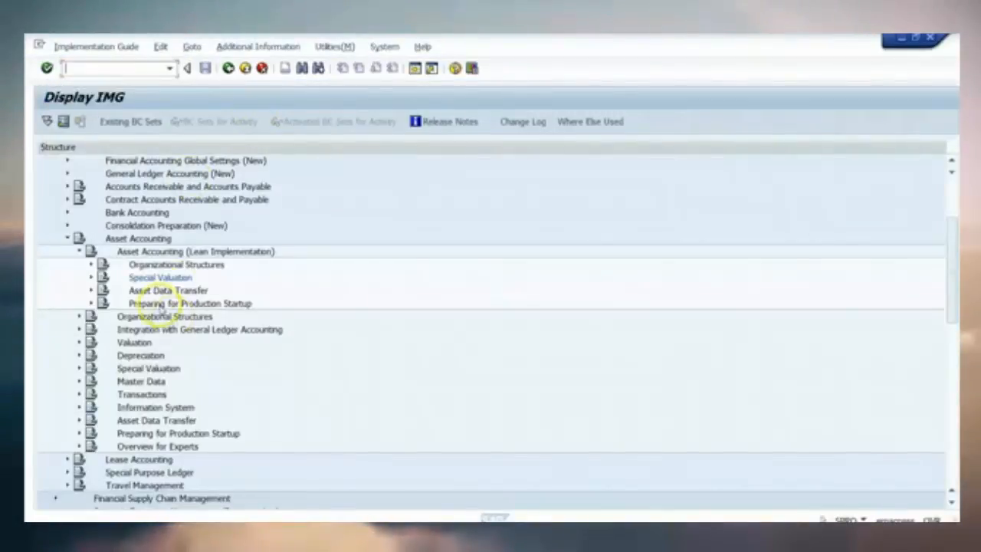
# Step: Under Special Valuation, open Assign Accounts and display the account determinations of chart of accounts CAUS
pyautogui.click(91, 276)
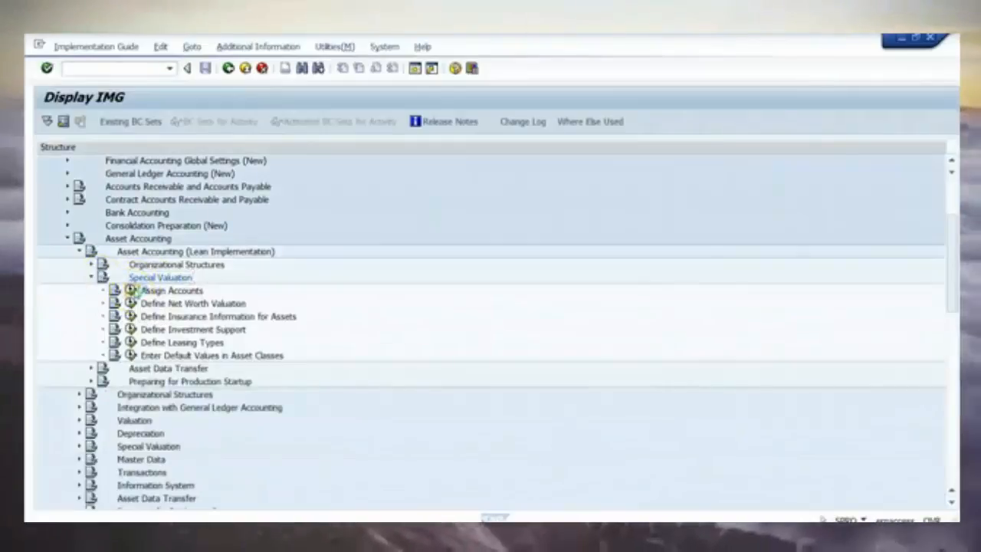
pyautogui.click(132, 291)
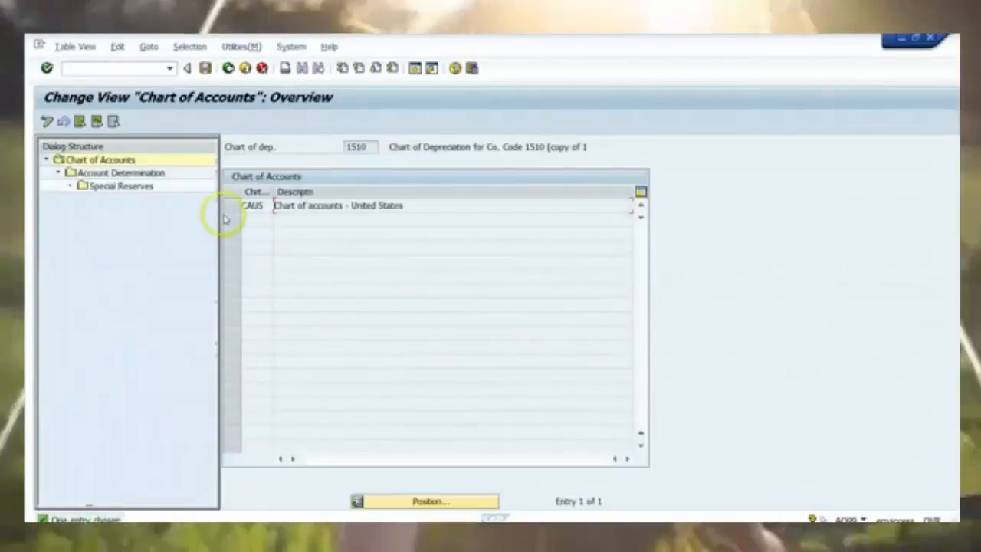
pyautogui.click(233, 207)
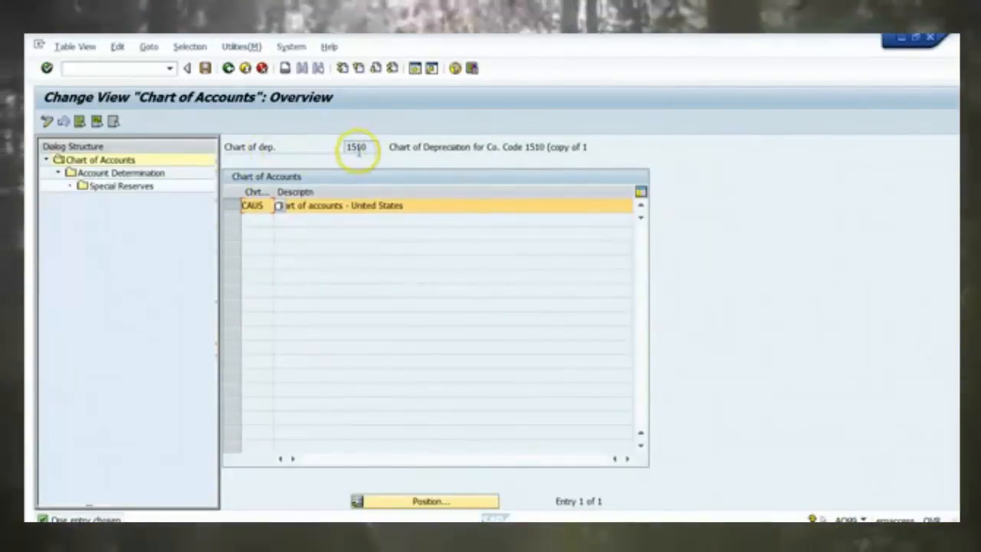
pyautogui.doubleClick(125, 172)
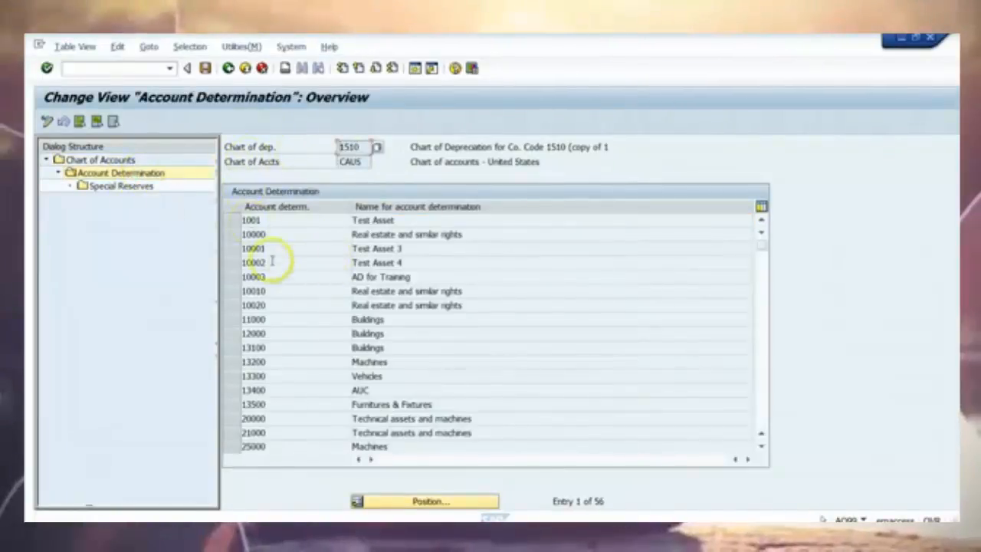
# Step: Open the special reserves of account determination 10002, Test Asset 4, acknowledging the messages
pyautogui.click(233, 263)
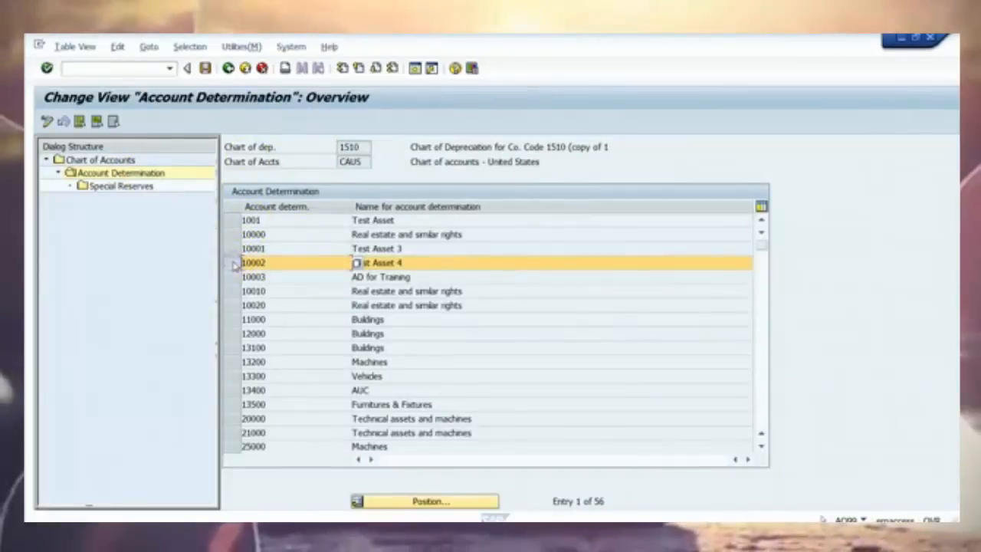
pyautogui.doubleClick(134, 187)
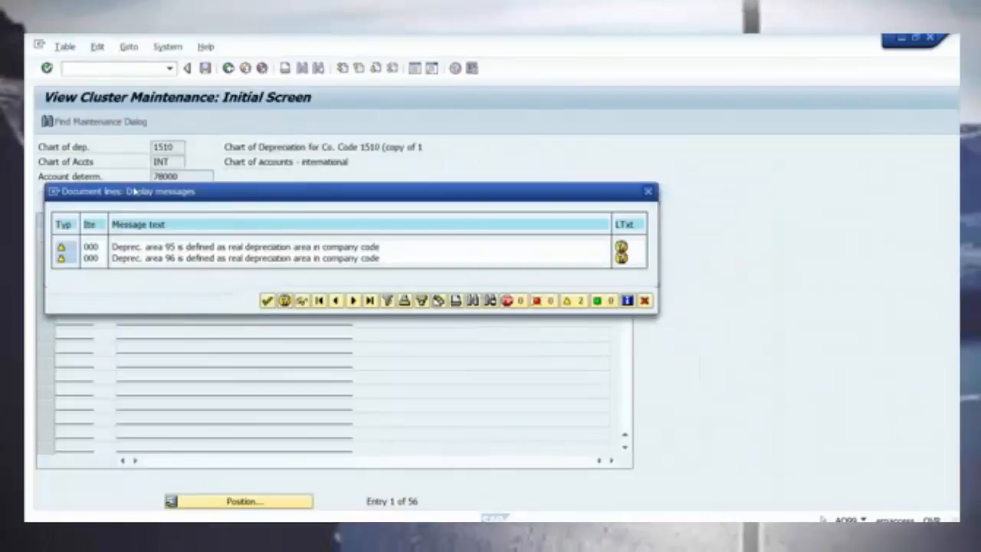
pyautogui.click(267, 300)
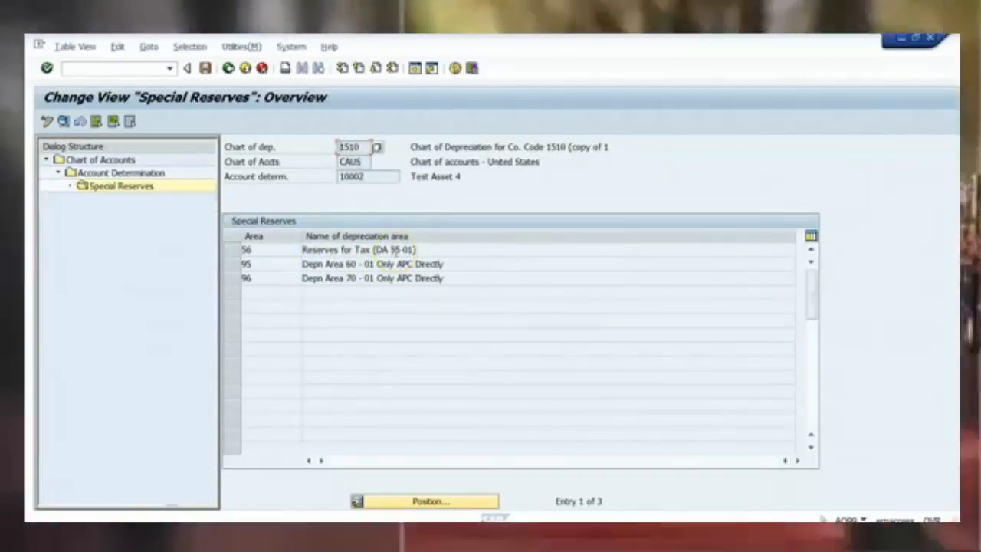
# Step: Review the special reserves account assignments of depreciation area 56 Reserves for Tax, and return to the implementation guide
pyautogui.click(239, 251)
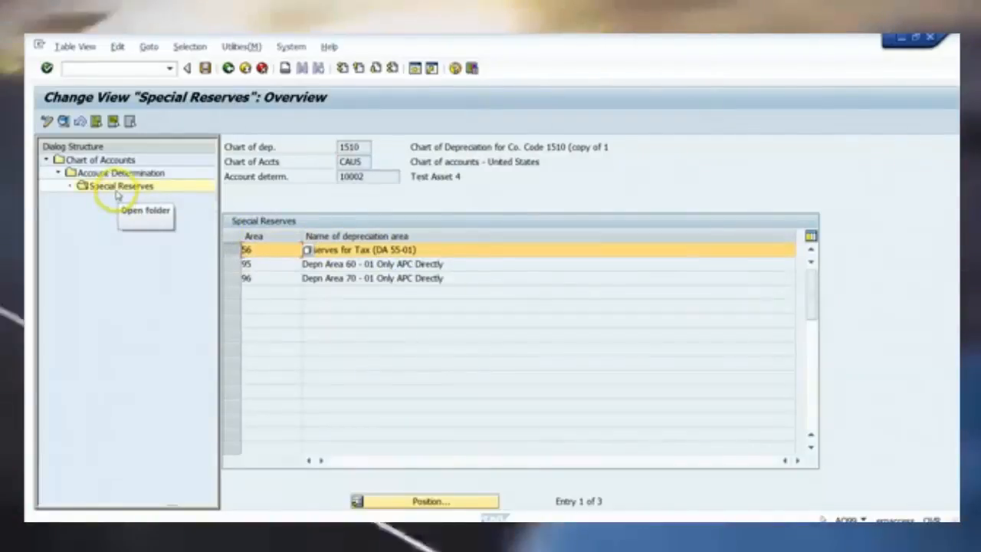
pyautogui.click(63, 121)
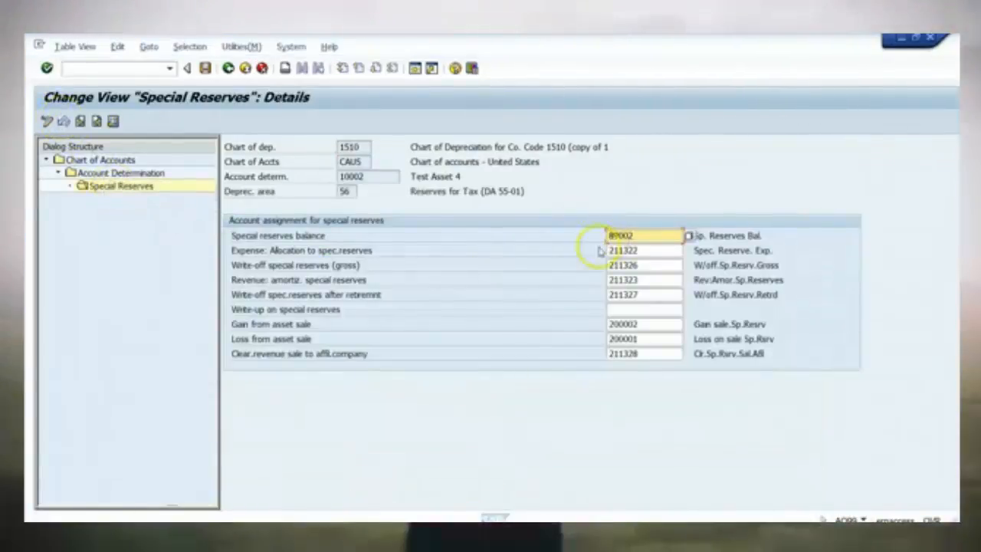
pyautogui.click(627, 309)
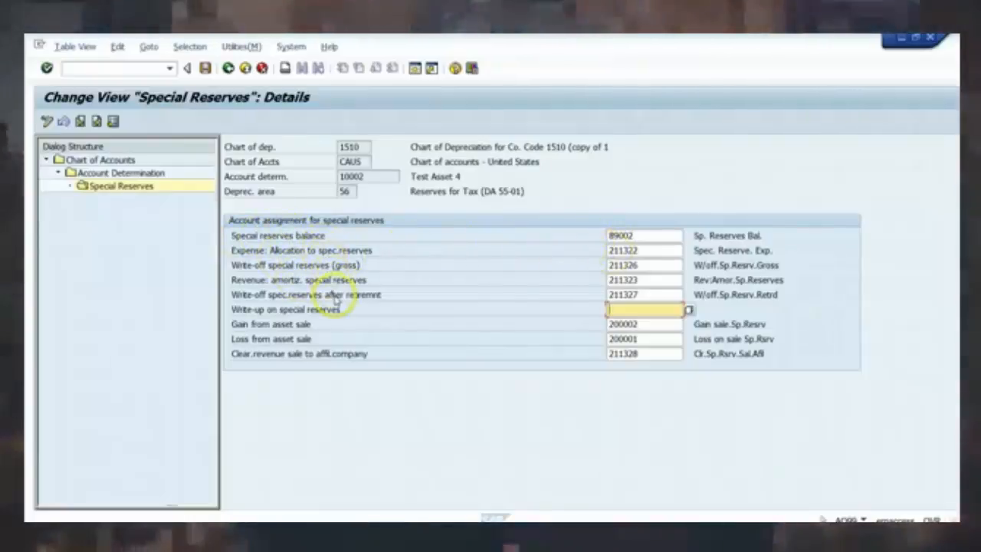
pyautogui.click(229, 69)
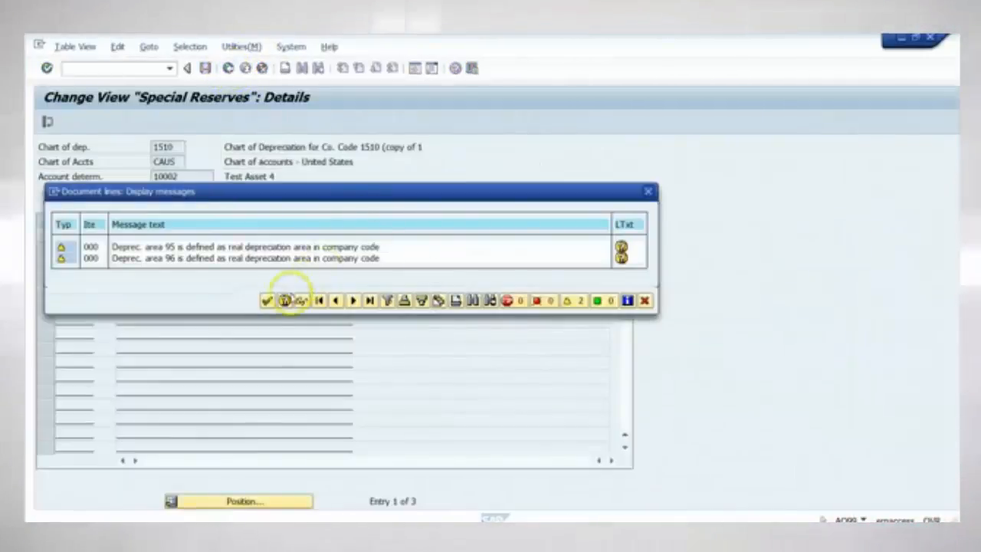
pyautogui.click(235, 75)
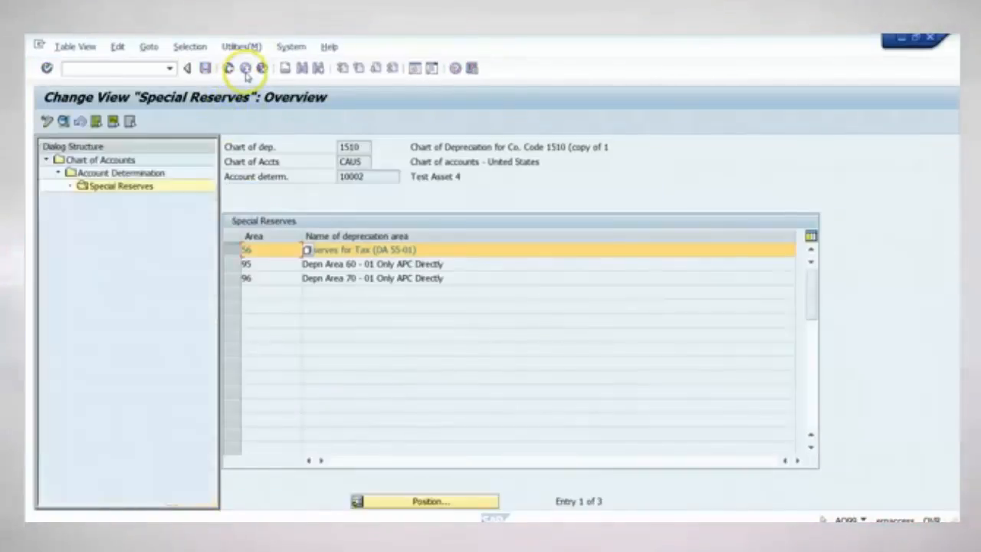
pyautogui.click(245, 70)
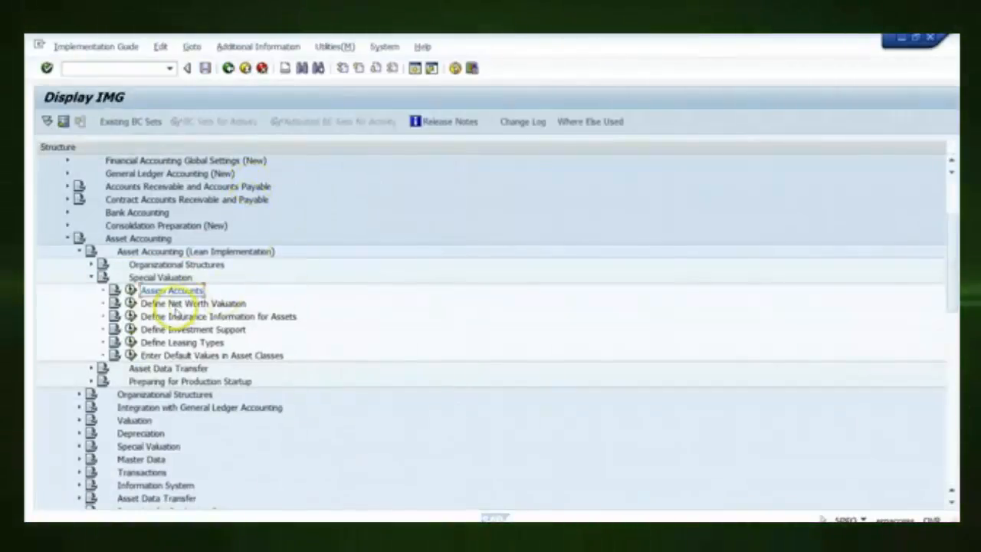
# Step: Open the Define property classification keys activity under Define Net Worth Valuation
pyautogui.click(131, 304)
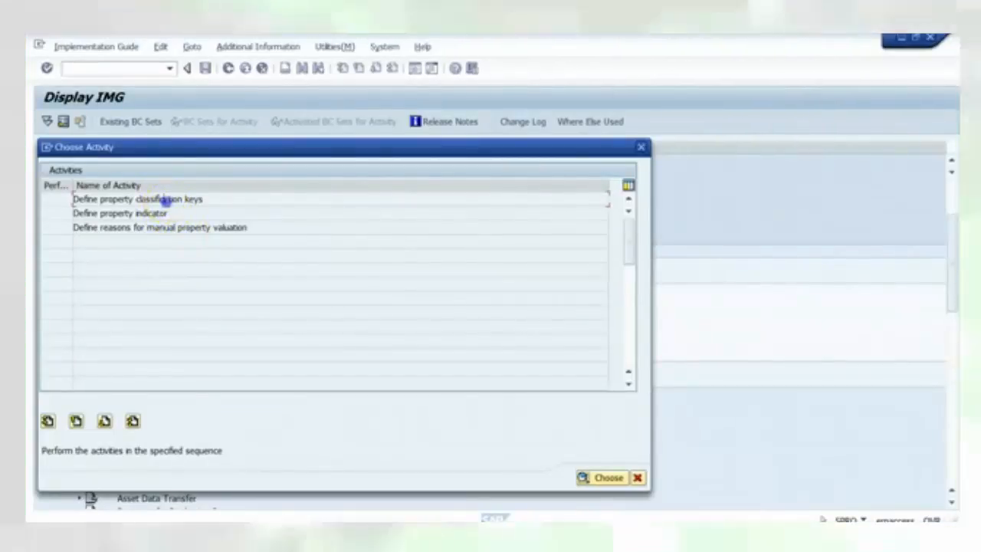
pyautogui.doubleClick(167, 200)
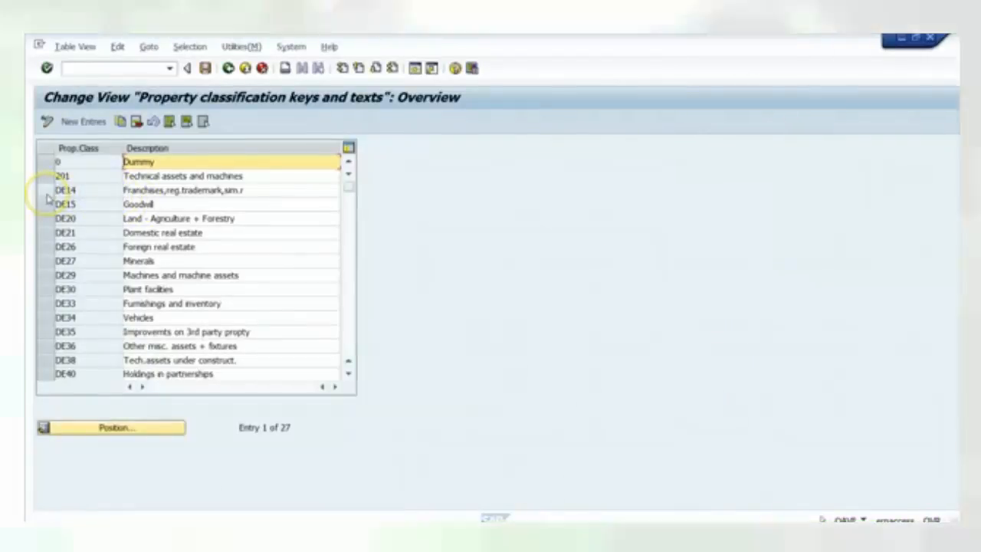
# Step: Leave the property classification keys and view the activities offered under Define Insurance Information for Assets
pyautogui.click(228, 69)
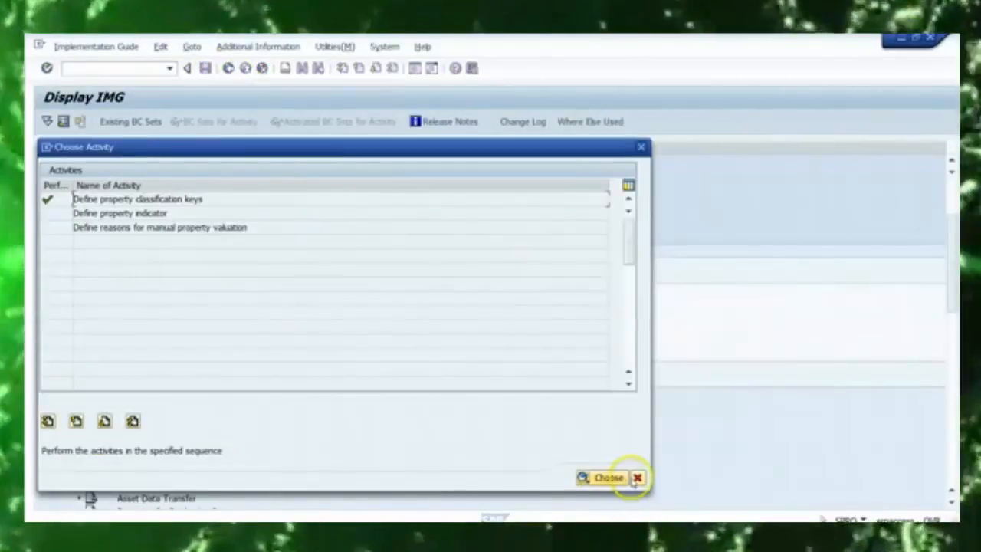
pyautogui.click(637, 476)
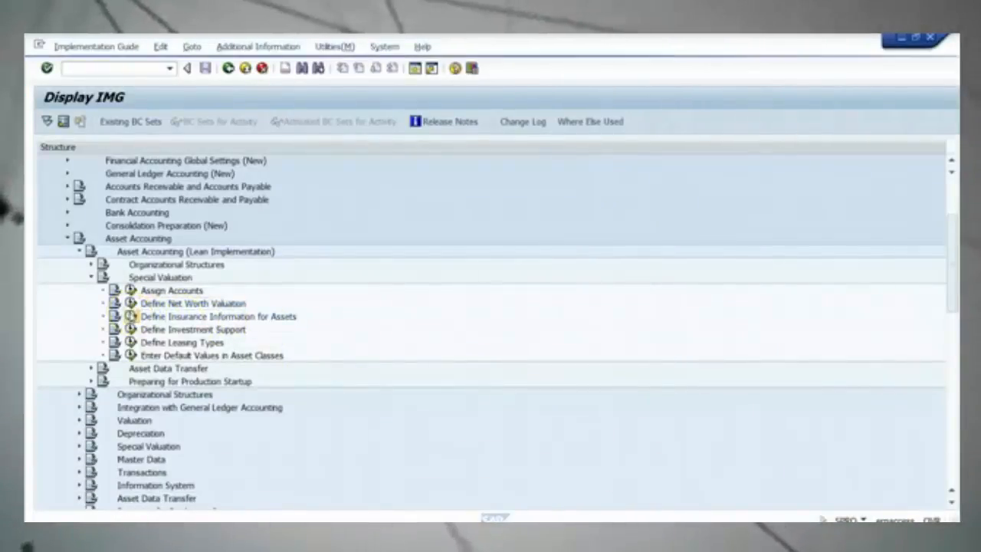
pyautogui.click(130, 316)
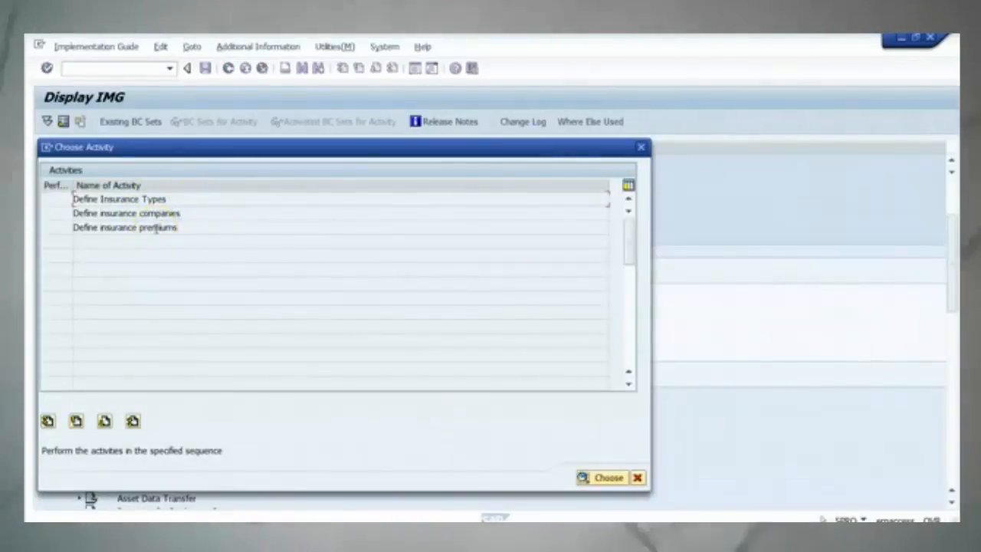
pyautogui.click(637, 478)
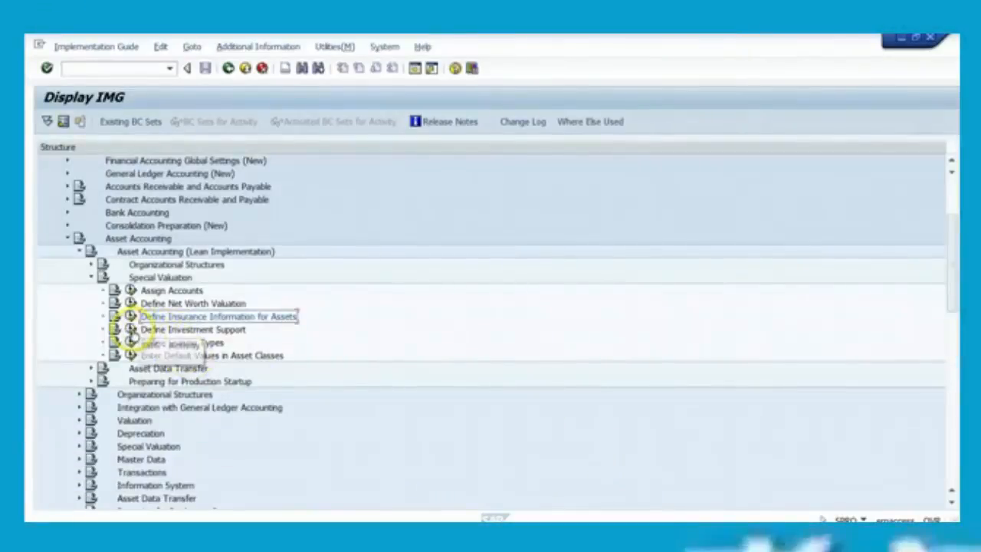
# Step: Under Define Investment Support, open Define Investment Support Measures and display the depreciation areas for APC reduction of measure 26
pyautogui.click(130, 330)
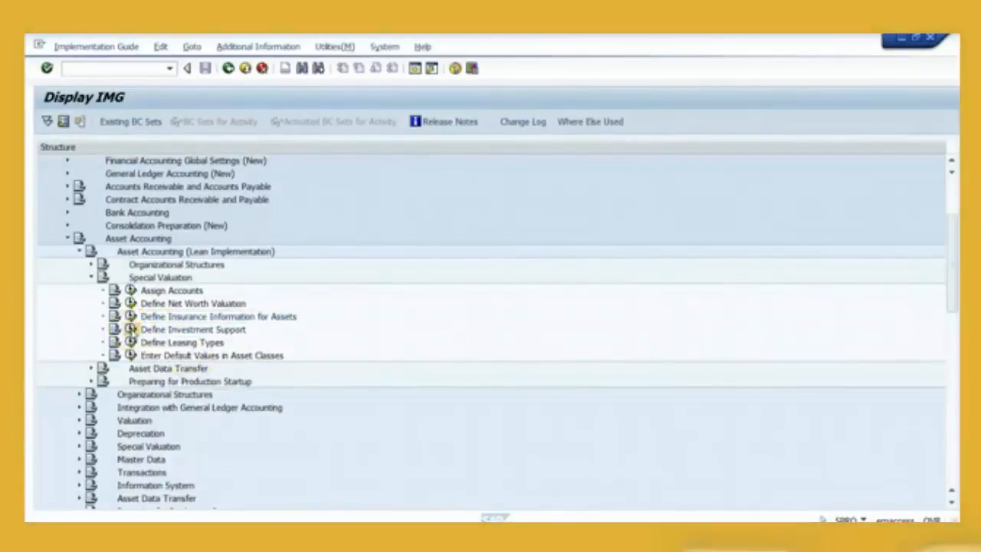
pyautogui.click(61, 220)
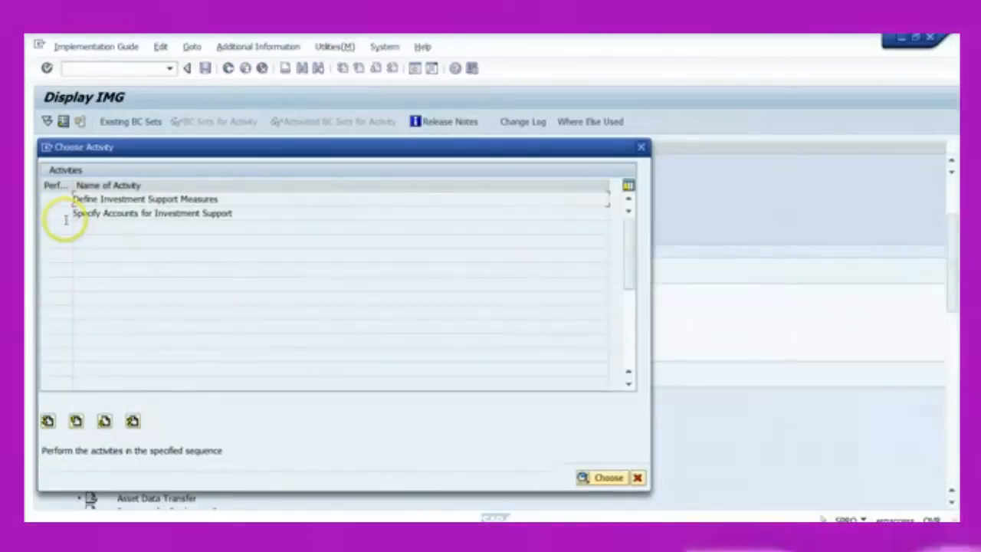
pyautogui.doubleClick(126, 199)
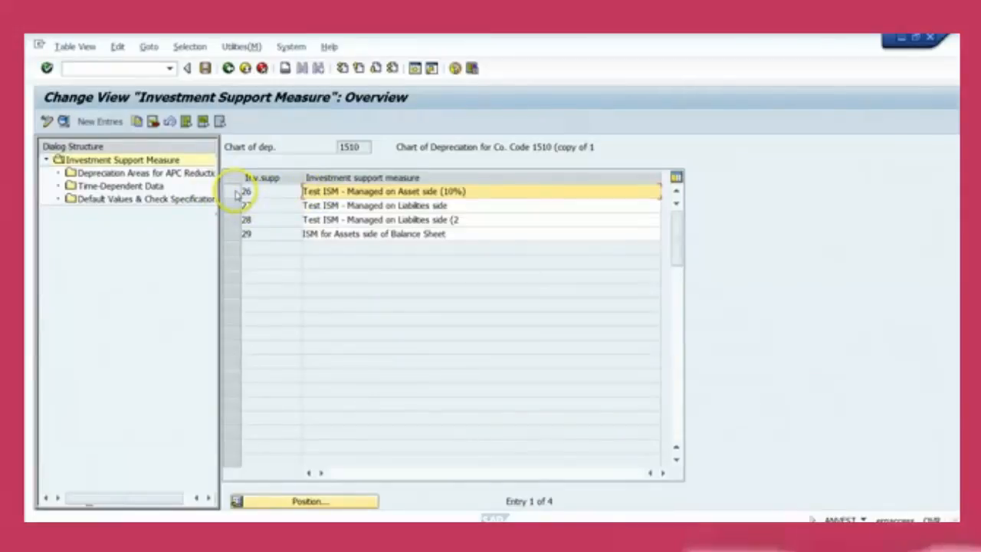
pyautogui.click(233, 191)
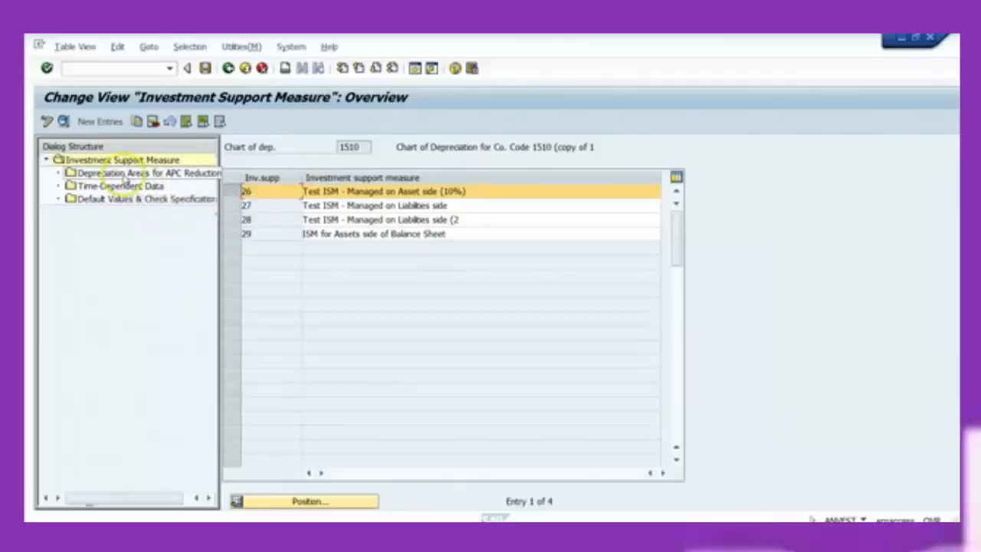
pyautogui.doubleClick(173, 174)
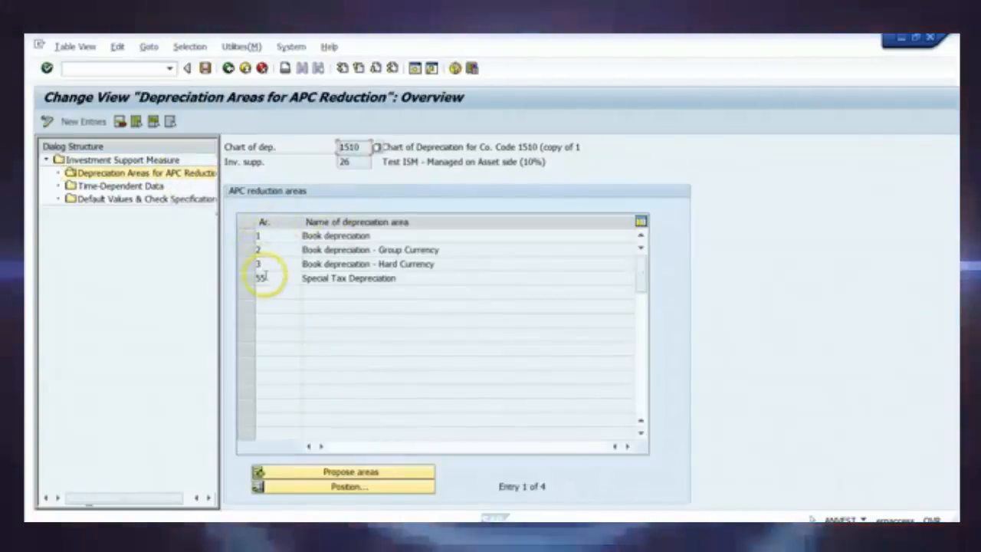
# Step: Check the time-dependent data of investment support measure 26, and return to the implementation guide from the measures overview
pyautogui.doubleClick(150, 188)
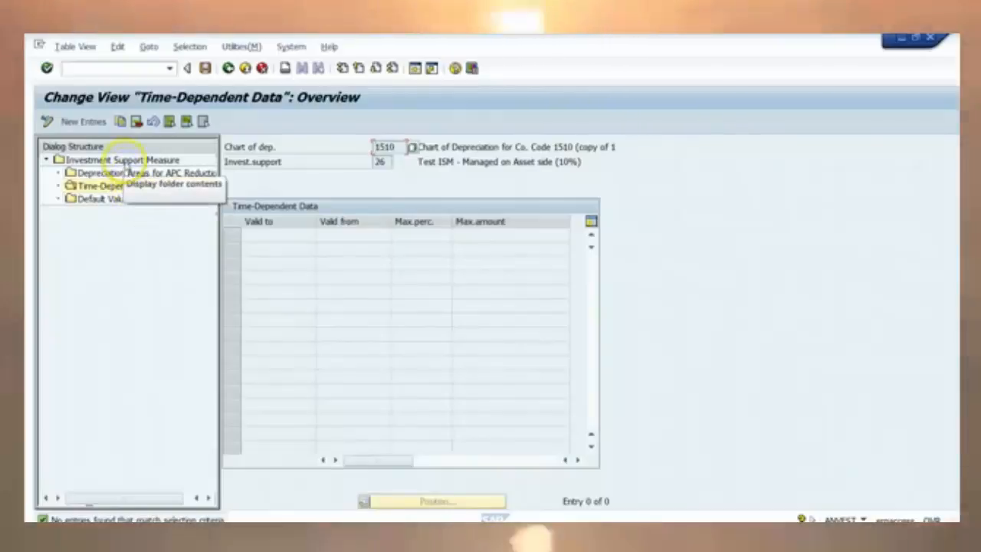
pyautogui.click(127, 161)
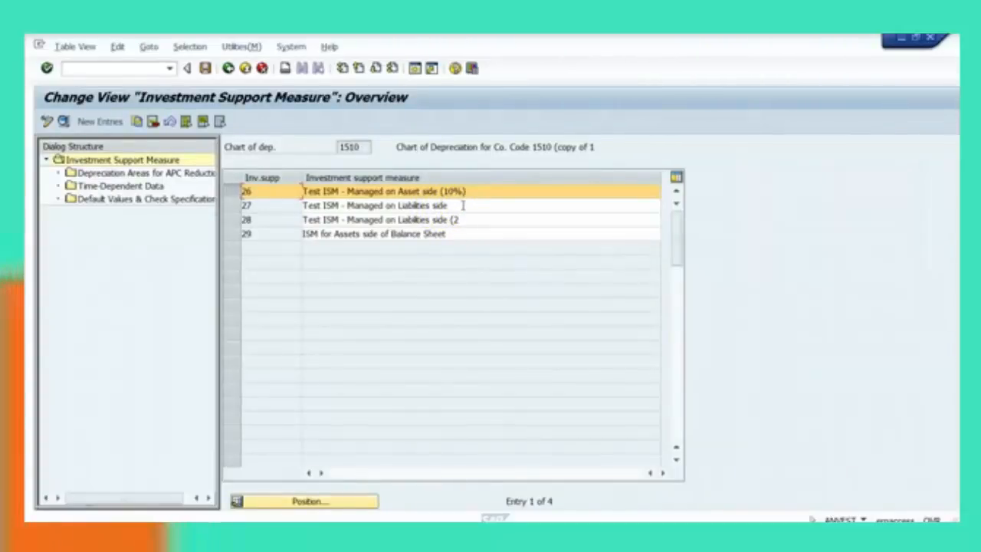
pyautogui.click(463, 205)
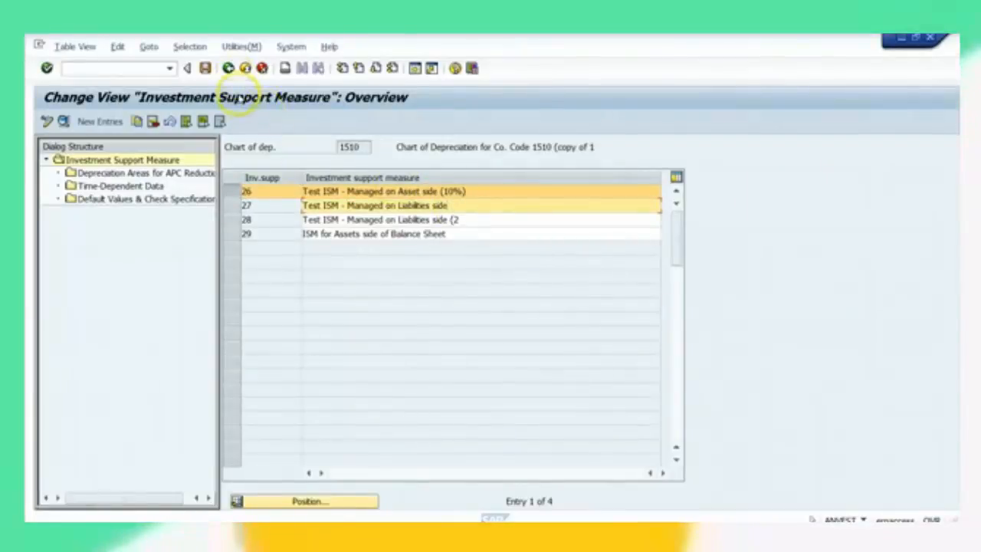
pyautogui.click(228, 70)
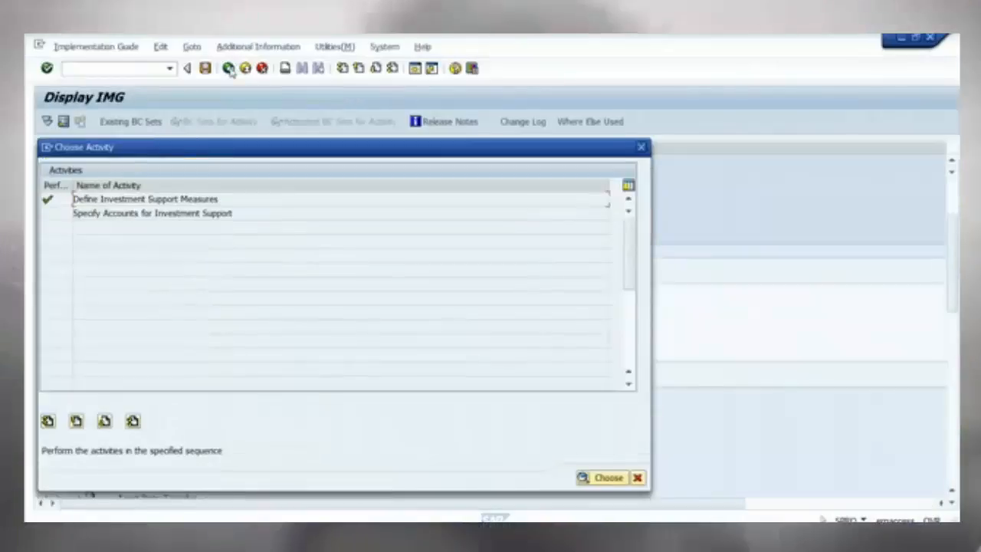
pyautogui.click(244, 69)
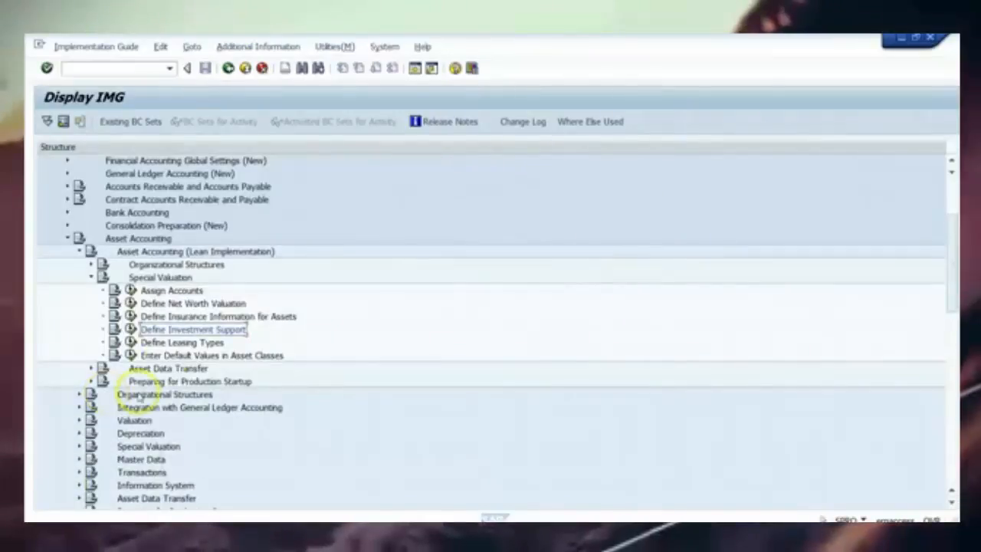
# Step: Display the details of leasing type L1 Capital lease, and view the activities under Enter Default Values in Asset Classes
pyautogui.click(131, 344)
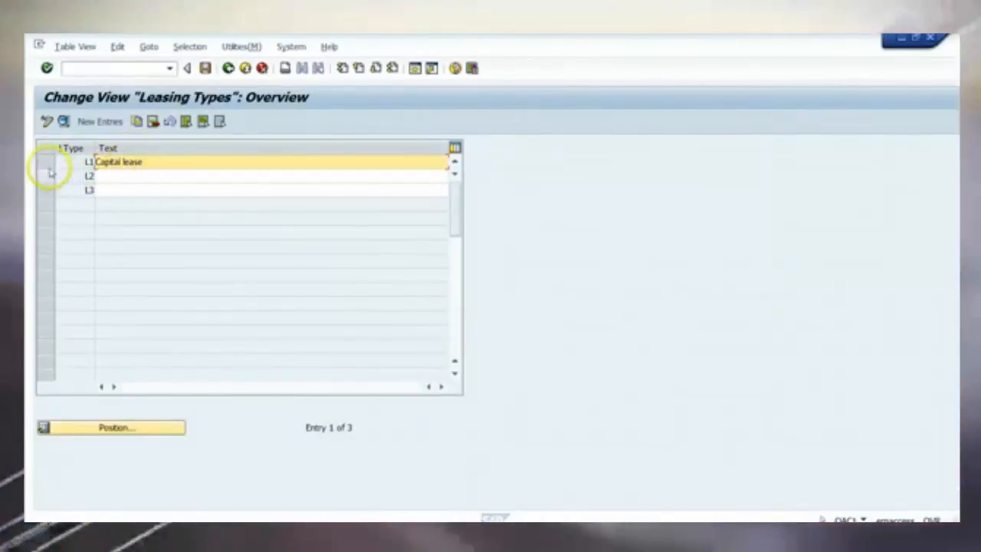
pyautogui.click(48, 166)
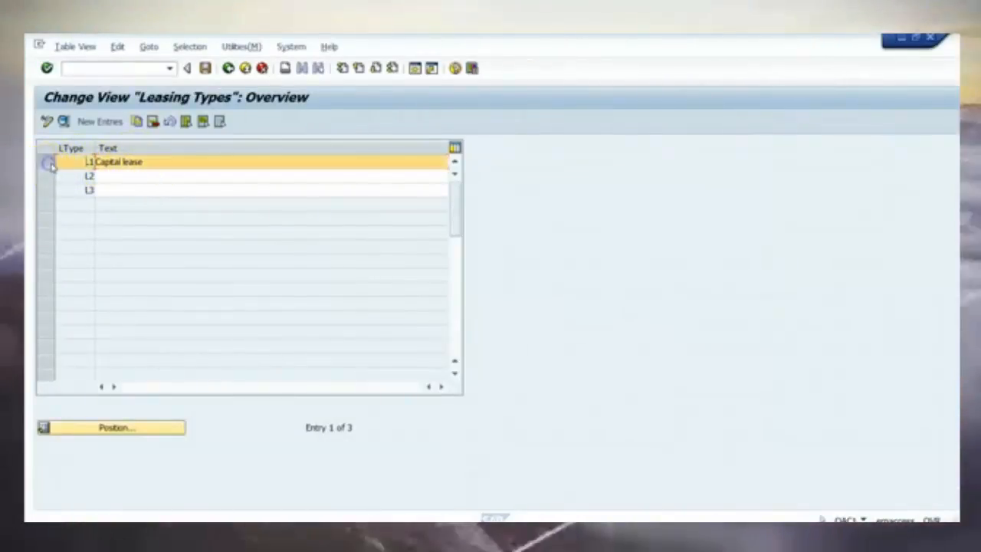
pyautogui.click(63, 121)
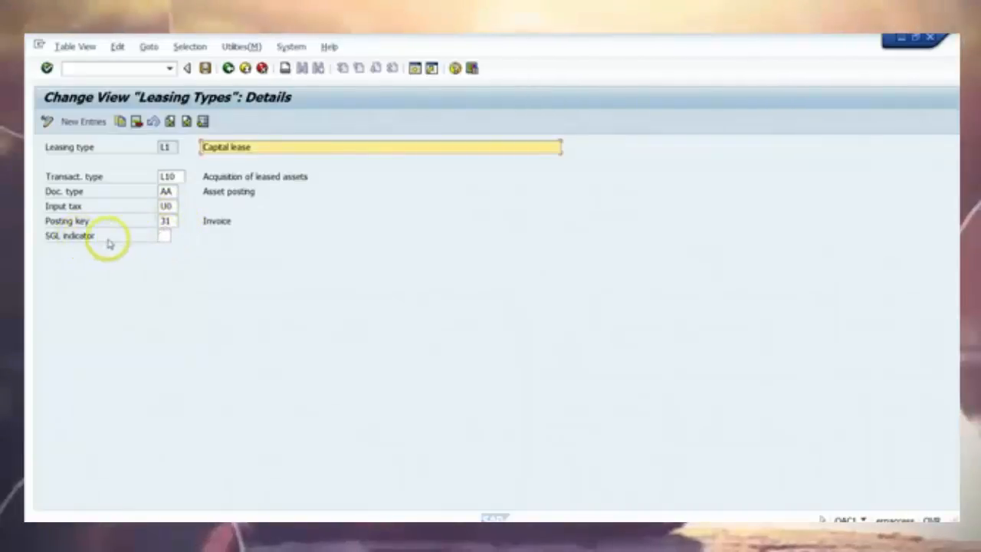
pyautogui.click(245, 67)
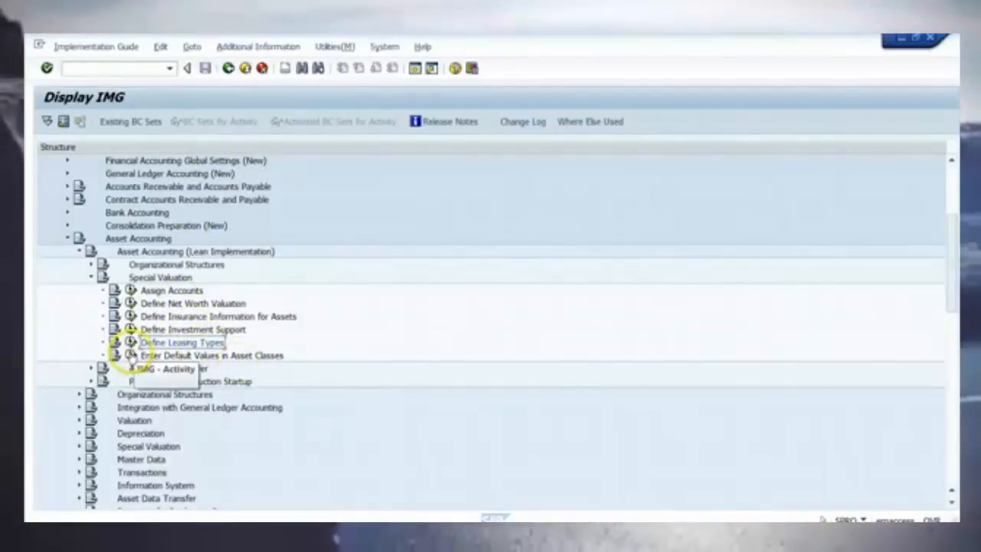
pyautogui.click(130, 356)
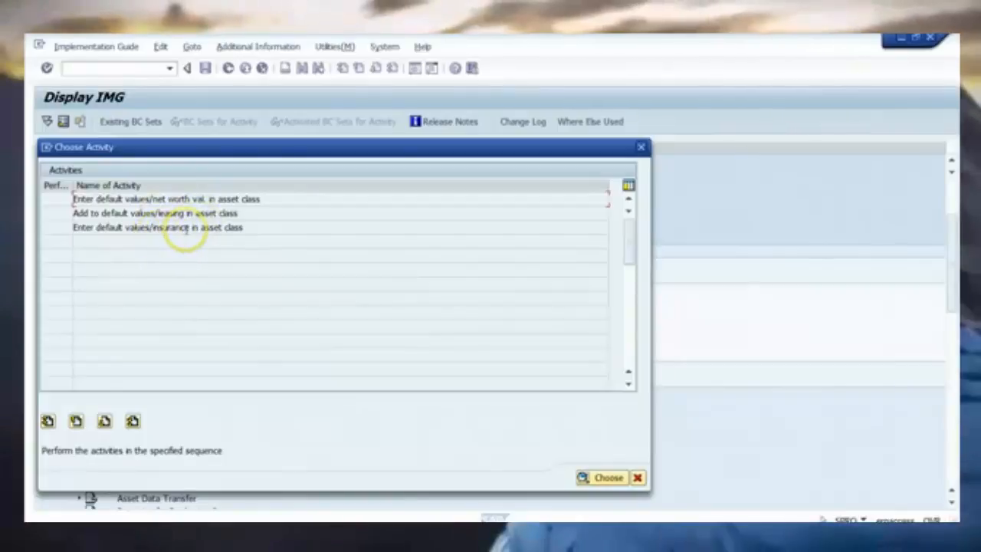
pyautogui.click(640, 478)
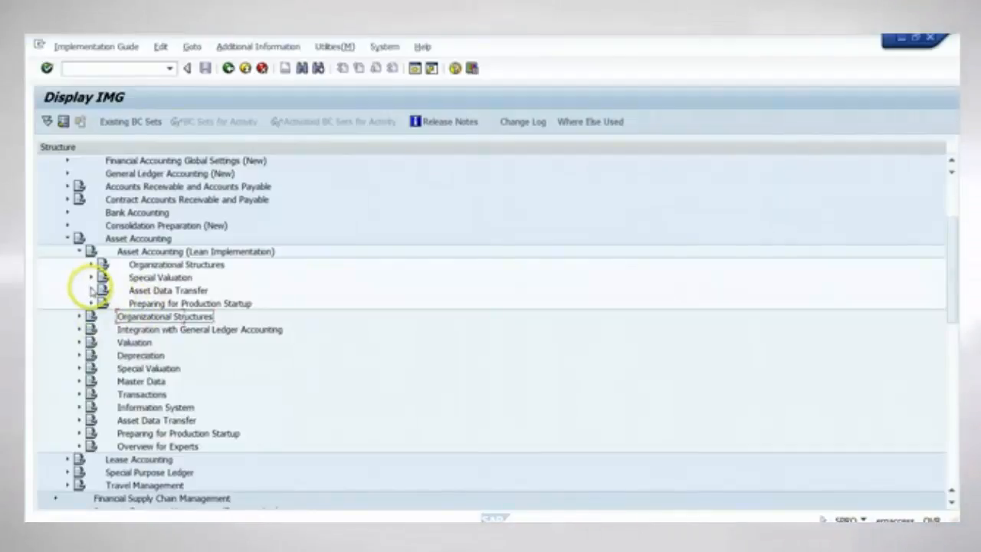
# Step: Under Asset Data Transfer, open Set Company Code Status and view the possible status values for company code 1510
pyautogui.click(90, 290)
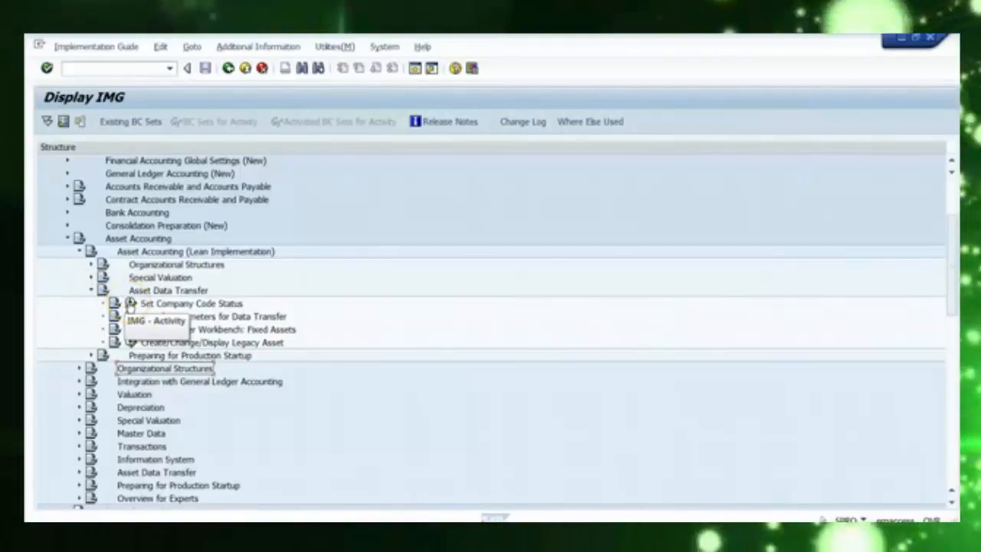
pyautogui.click(130, 304)
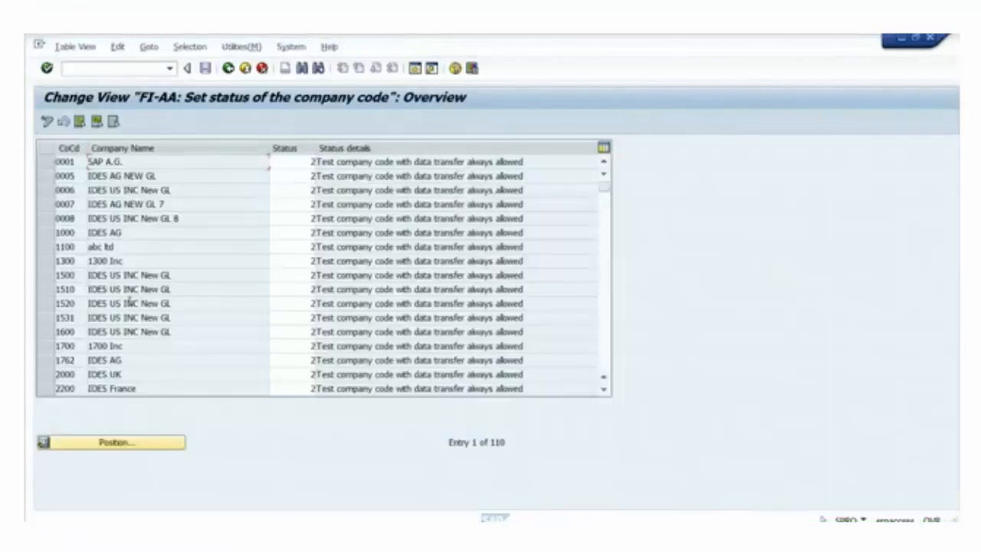
pyautogui.click(48, 290)
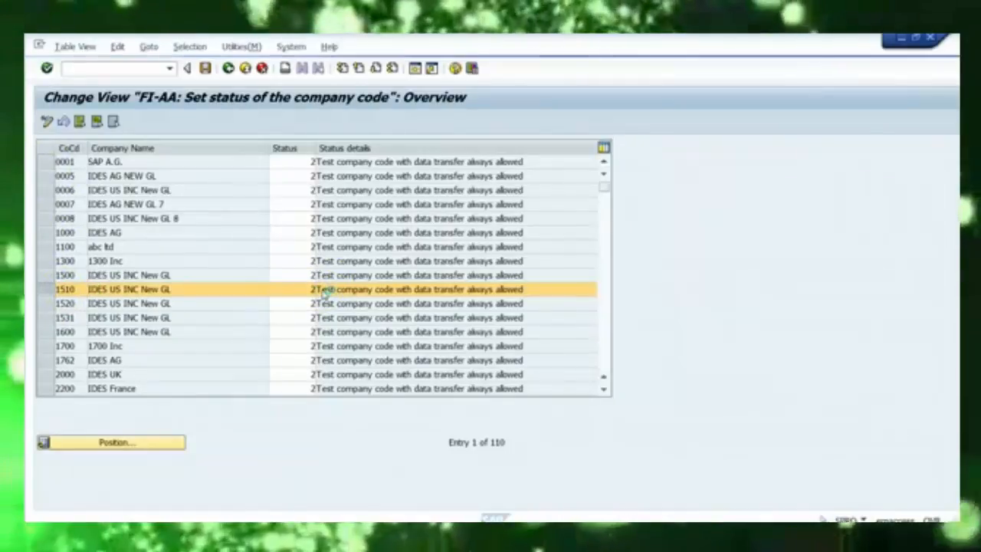
pyautogui.press('F4')
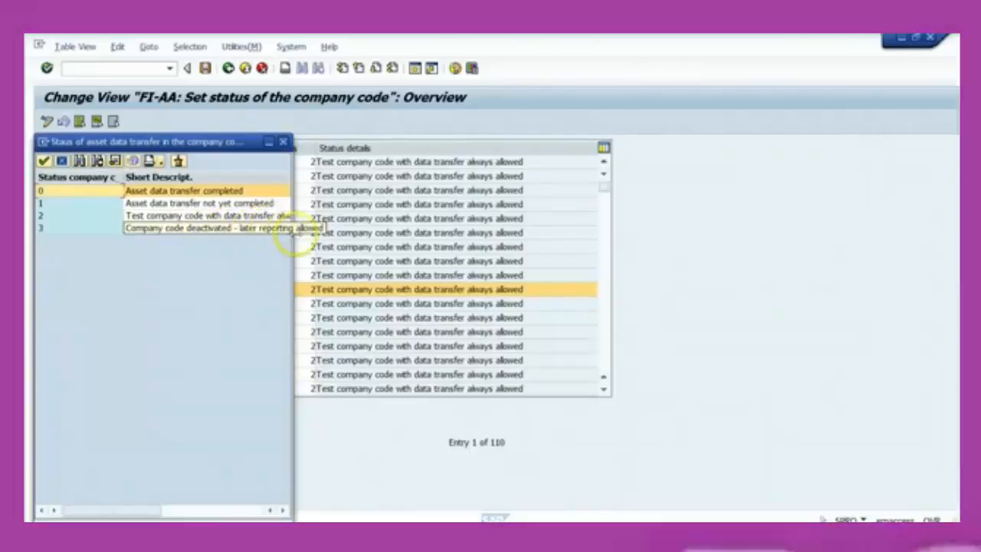
pyautogui.click(281, 141)
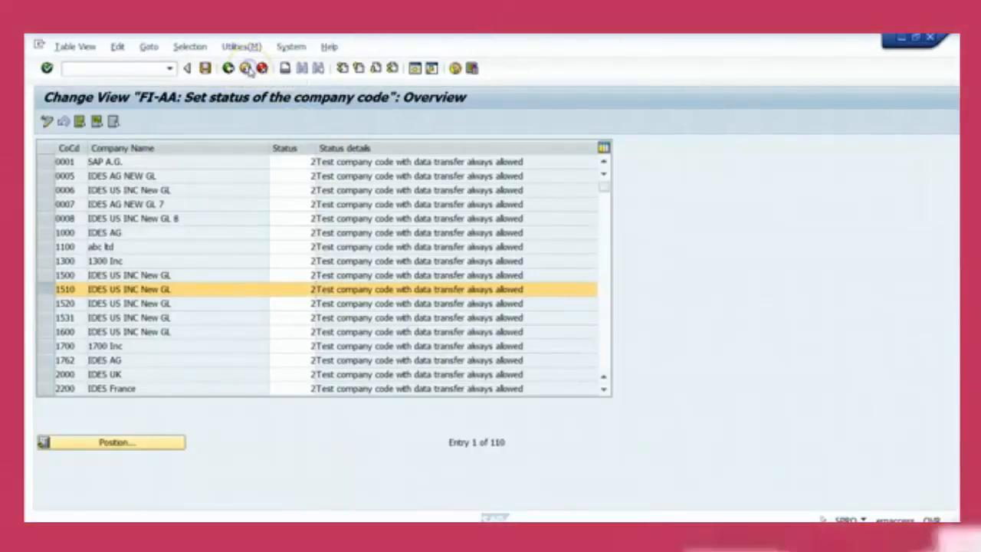
pyautogui.click(245, 69)
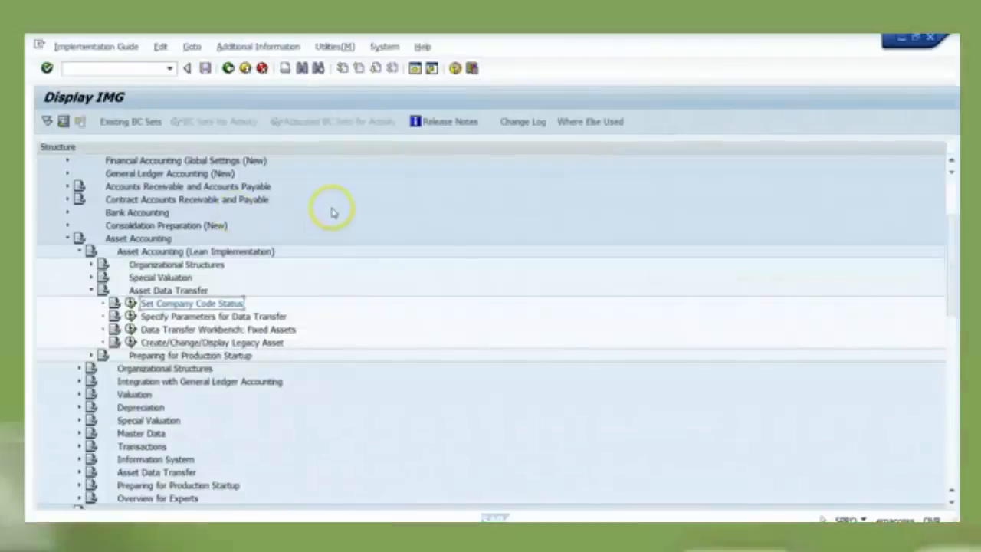
# Step: Under Specify Parameters for Data Transfer, open the activity for depreciation periods posted and select company code 1510
pyautogui.click(130, 316)
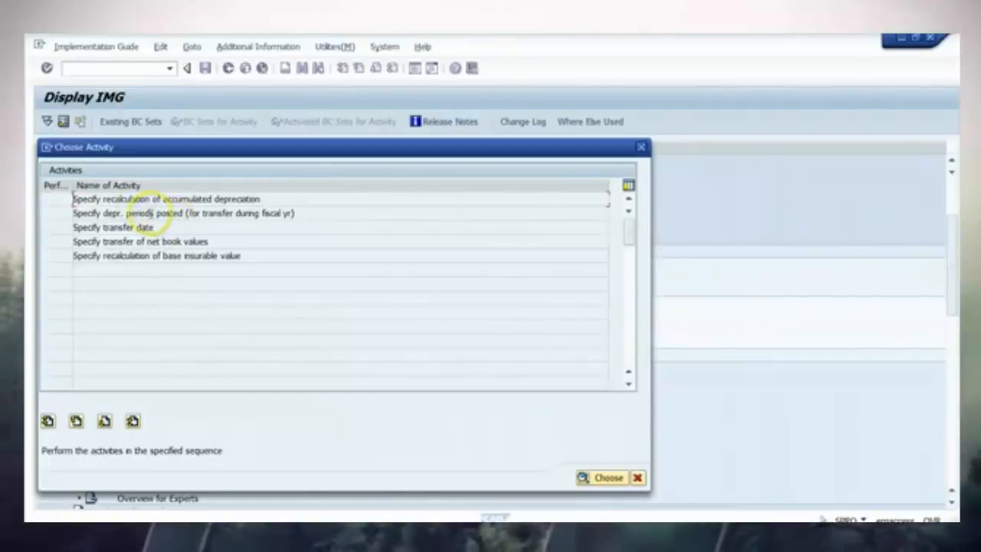
pyautogui.doubleClick(151, 215)
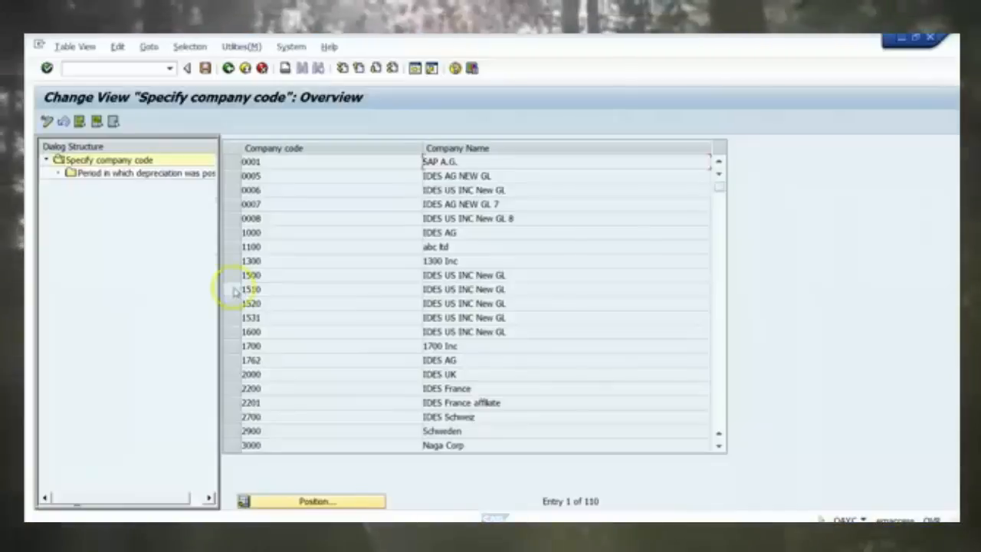
pyautogui.click(233, 289)
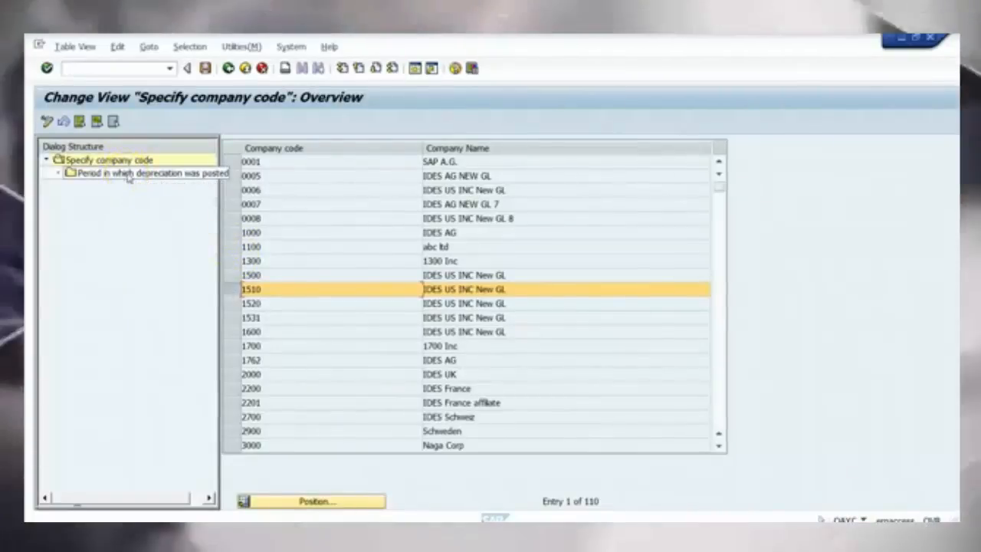
pyautogui.click(228, 69)
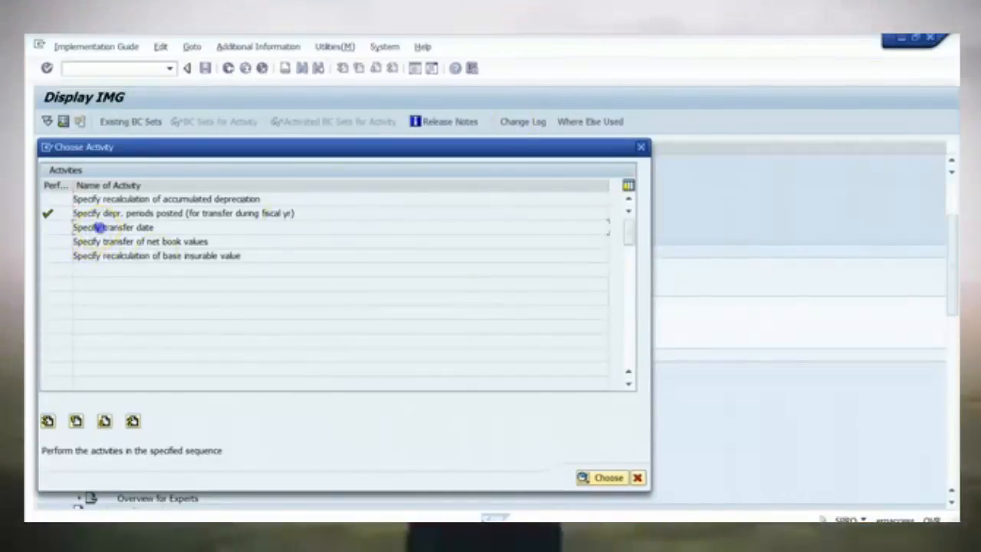
# Step: Review the company codes' legacy data transfer dates and net book value entry settings, and return to the implementation guide
pyautogui.doubleClick(99, 228)
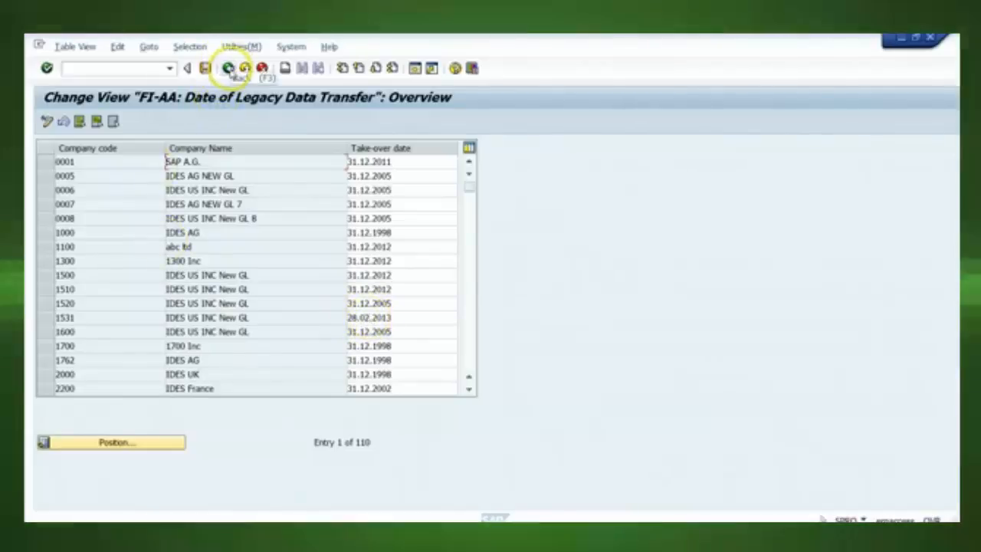
pyautogui.click(228, 68)
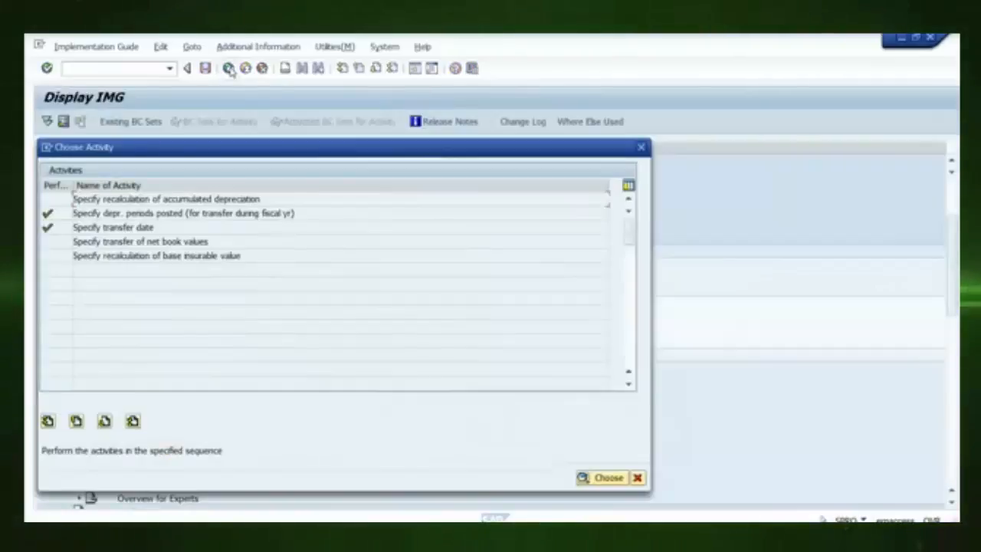
pyautogui.doubleClick(177, 242)
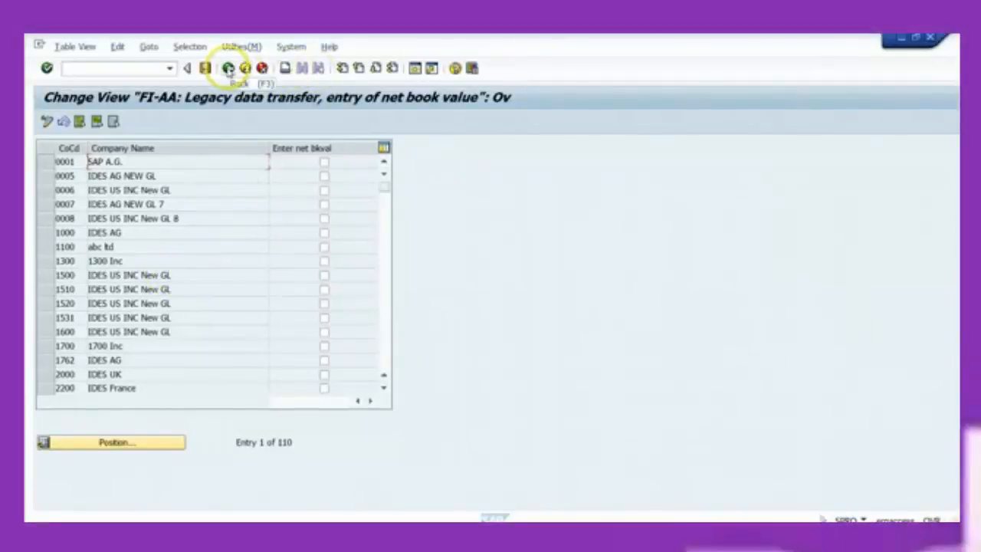
pyautogui.click(227, 68)
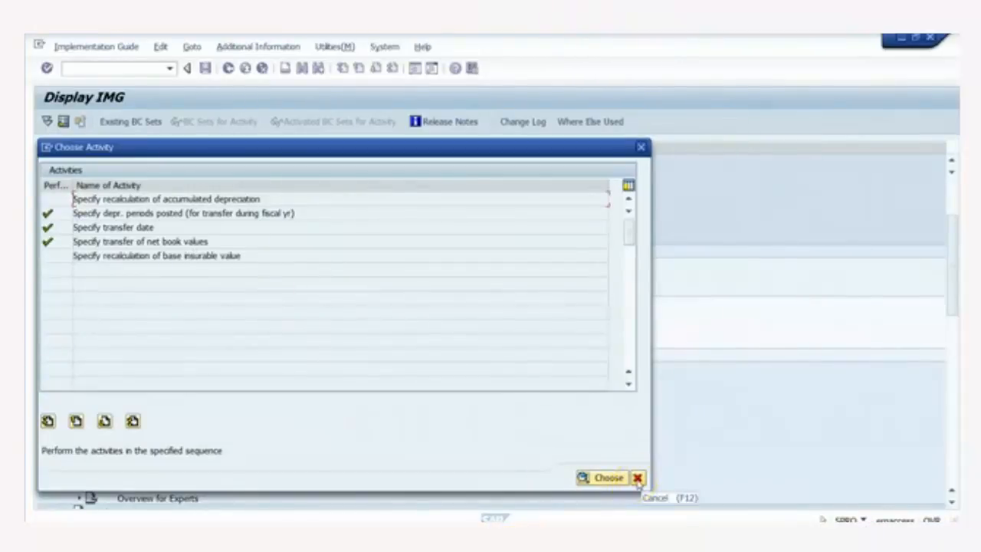
pyautogui.click(638, 478)
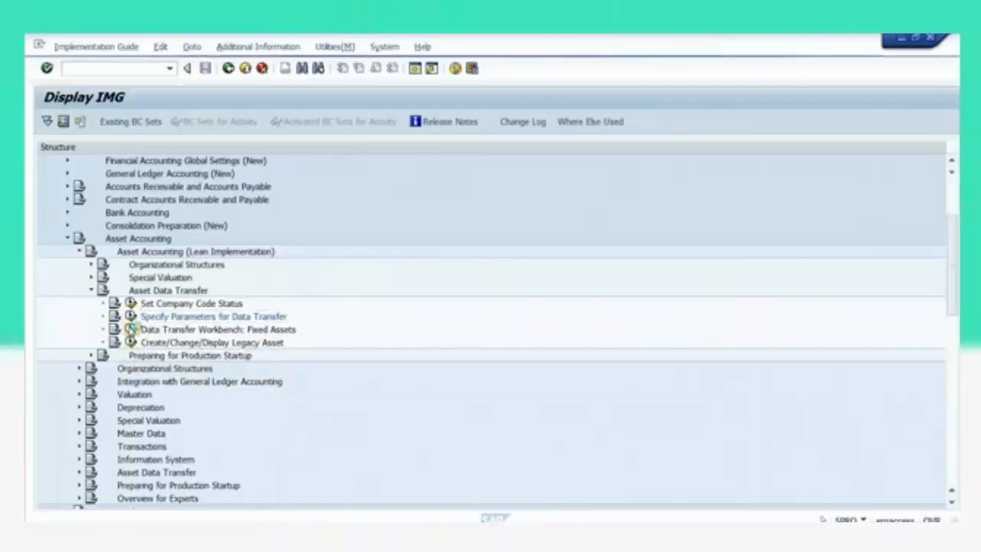
# Step: View the Data Transfer Workbench for fixed assets and the Create Legacy Asset initial screen, and return to the implementation guide
pyautogui.click(130, 329)
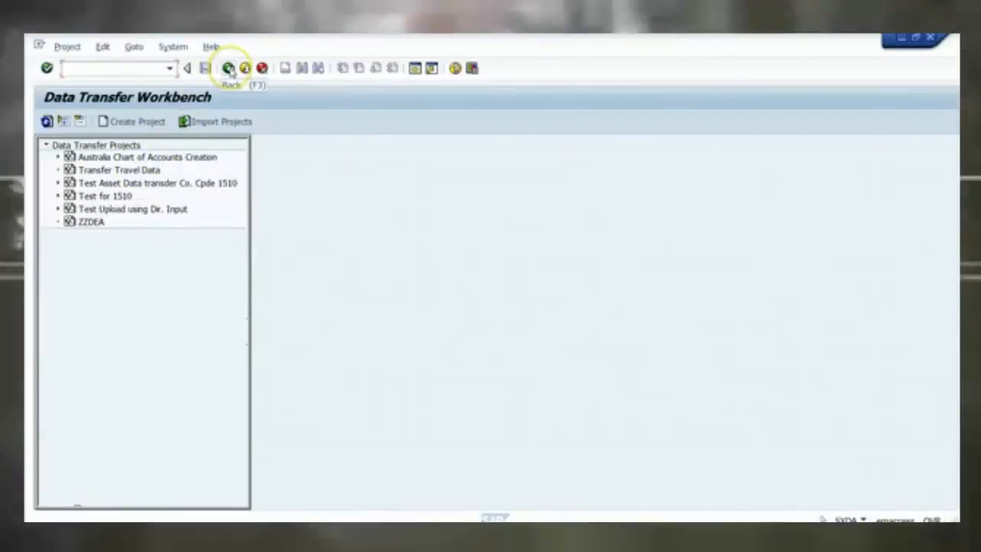
pyautogui.click(228, 68)
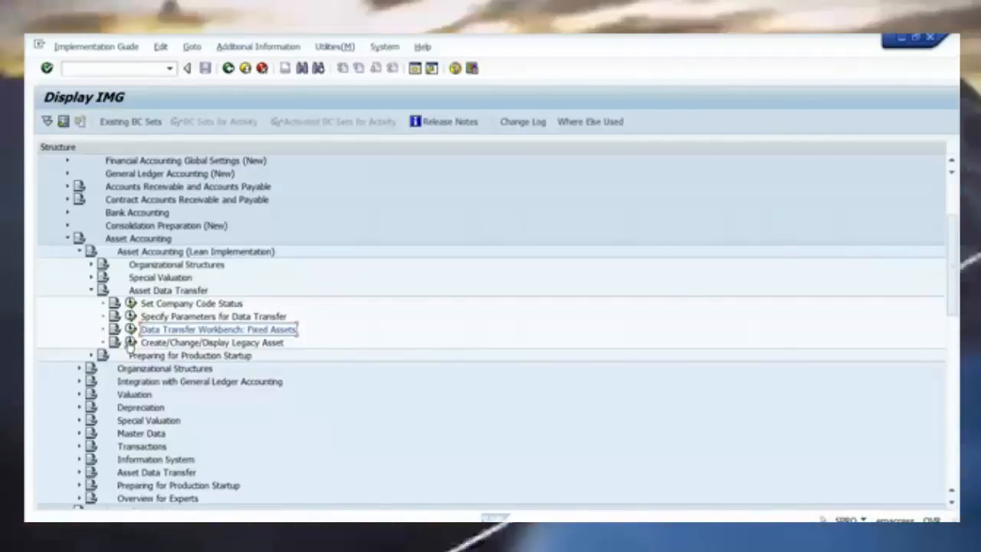
pyautogui.click(129, 342)
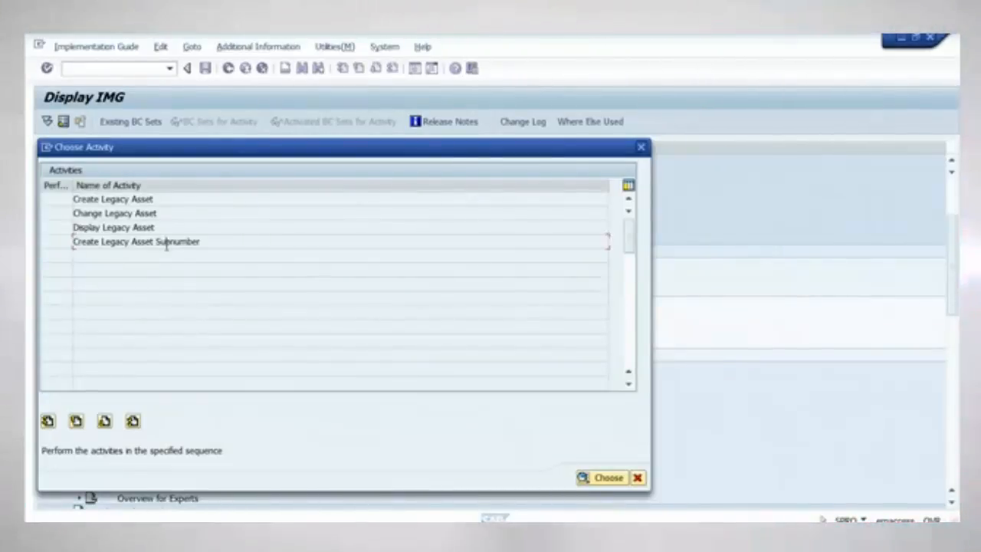
pyautogui.doubleClick(123, 199)
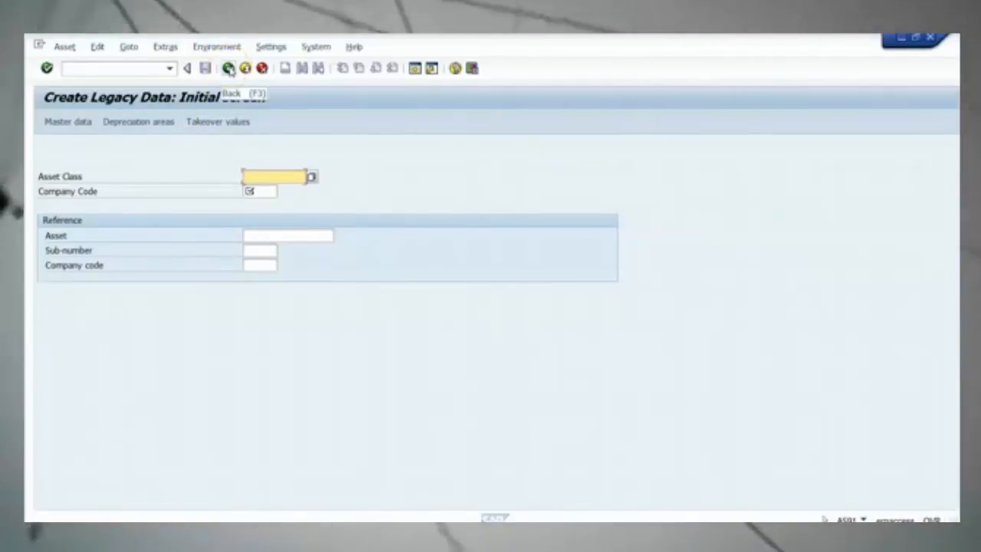
pyautogui.click(229, 69)
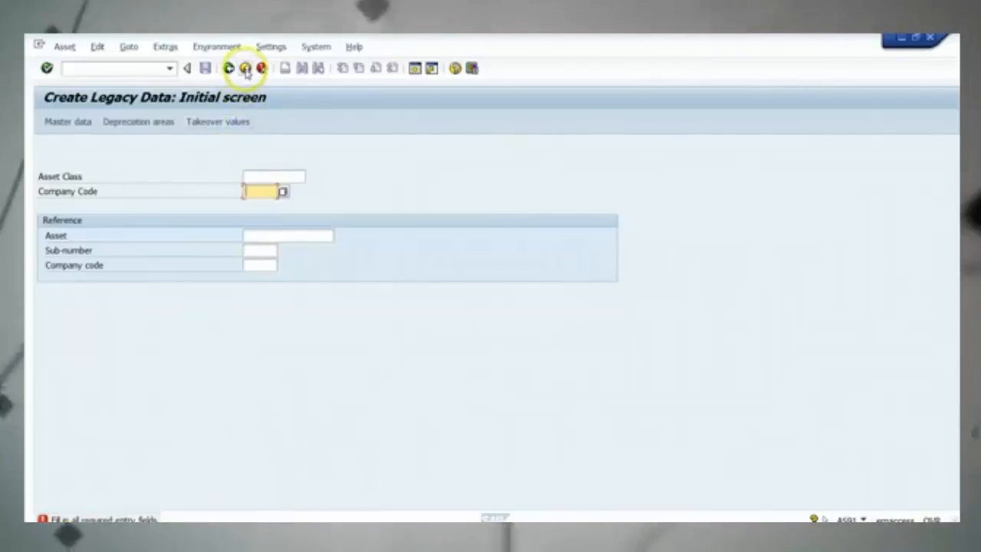
pyautogui.click(245, 69)
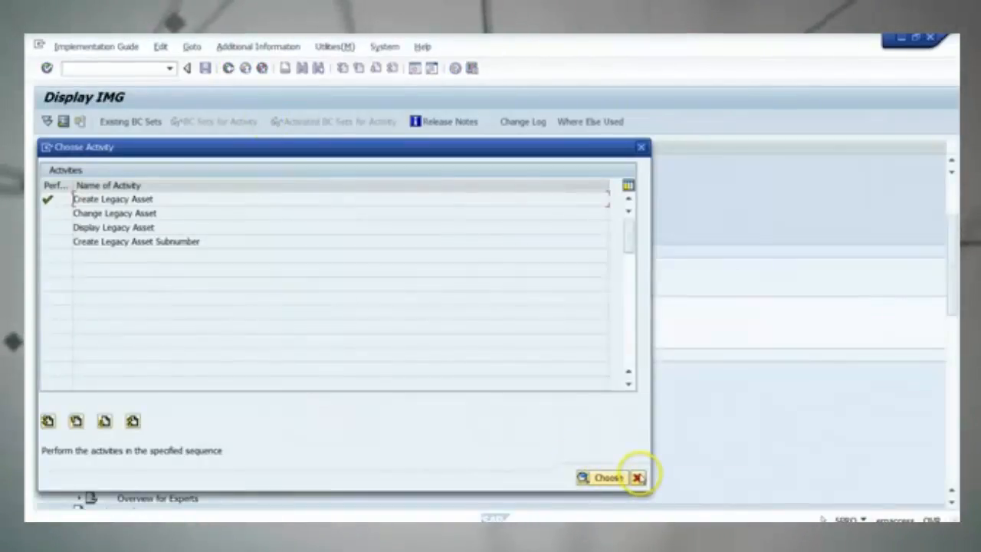
pyautogui.click(638, 476)
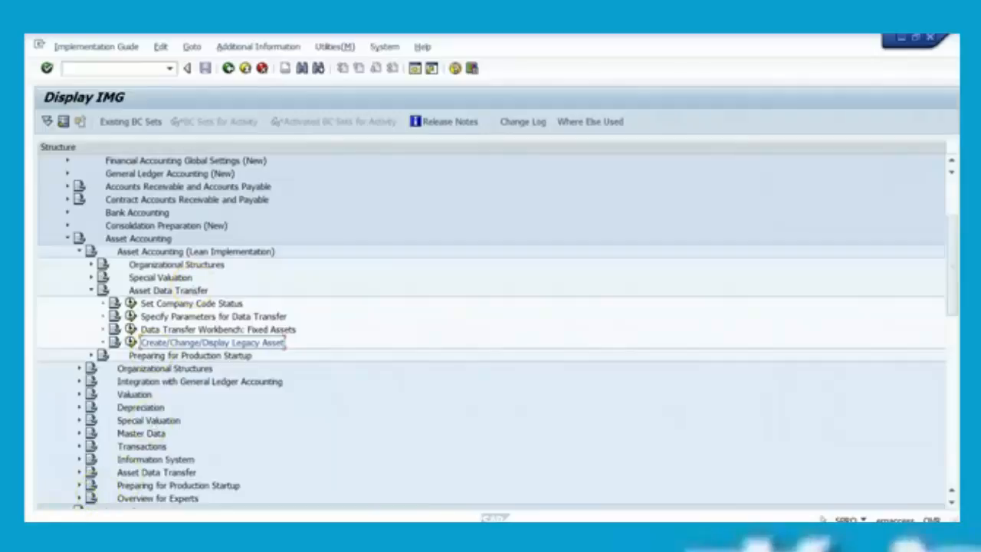
# Step: Under Preparing for Production Startup, view the Reset Company Code and Reset Posted Depreciation screens without entering a company code
pyautogui.click(91, 291)
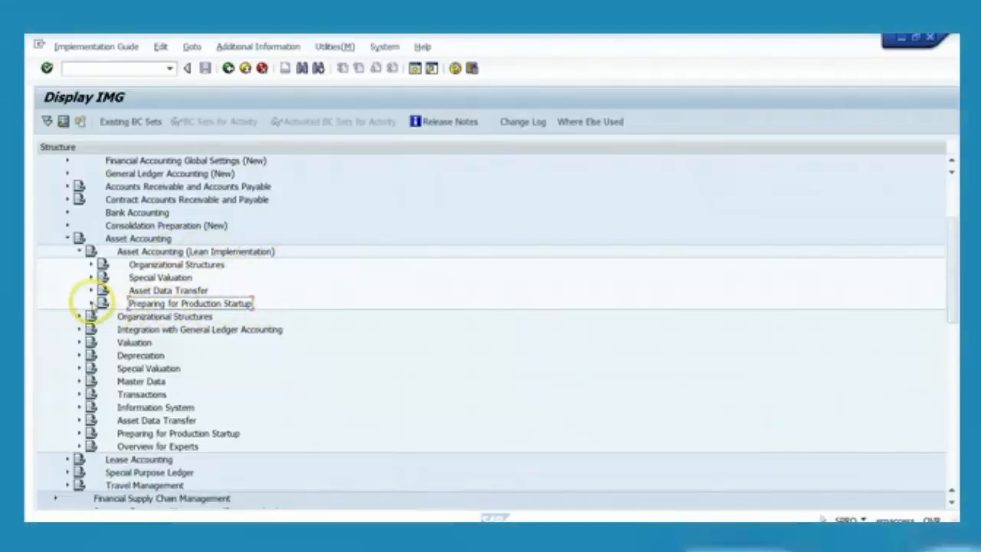
pyautogui.click(91, 304)
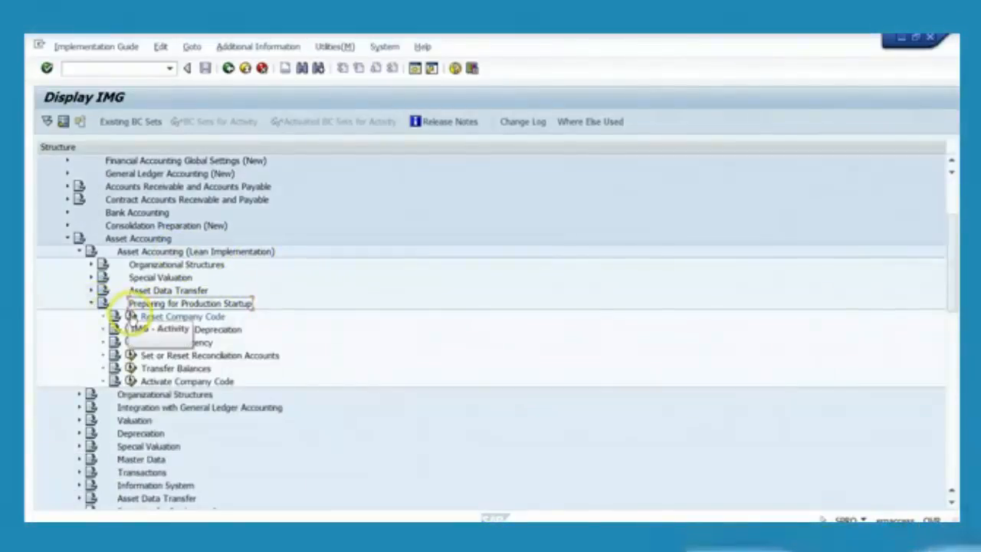
pyautogui.click(130, 317)
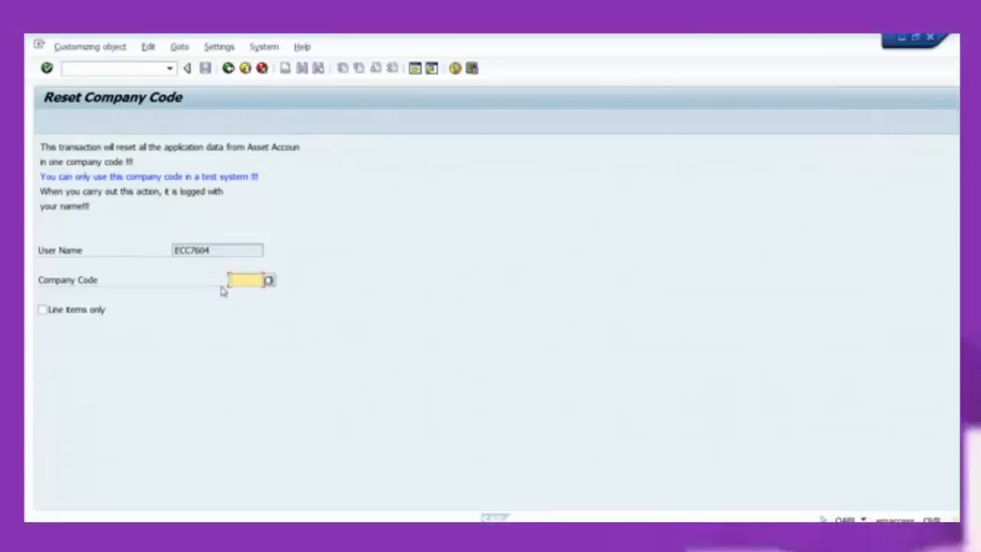
pyautogui.click(129, 310)
pyautogui.click(231, 282)
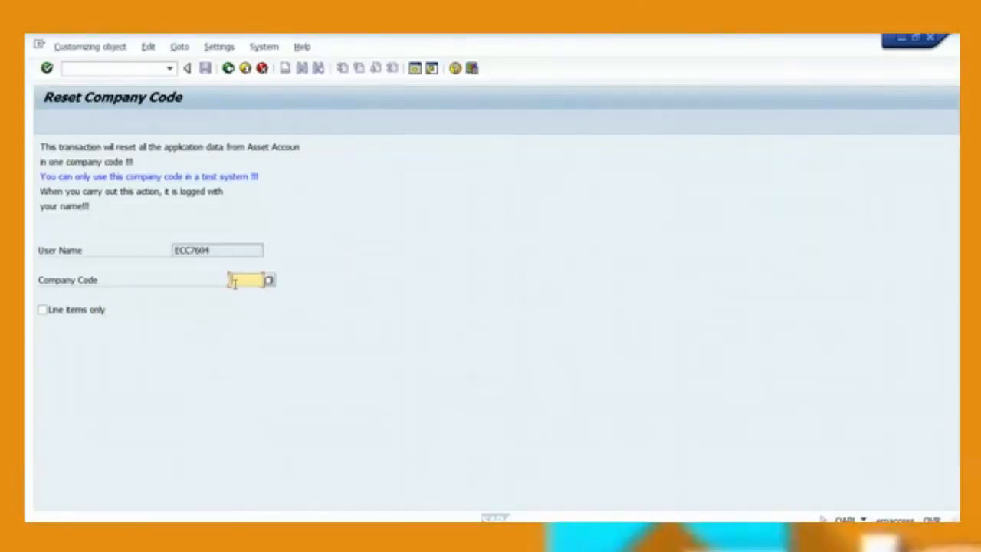
pyautogui.click(238, 282)
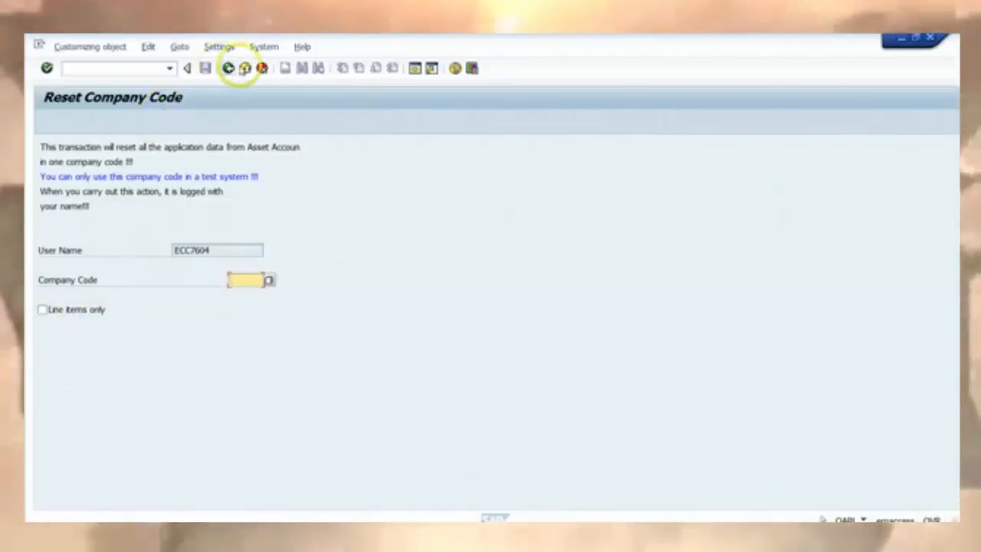
pyautogui.click(229, 69)
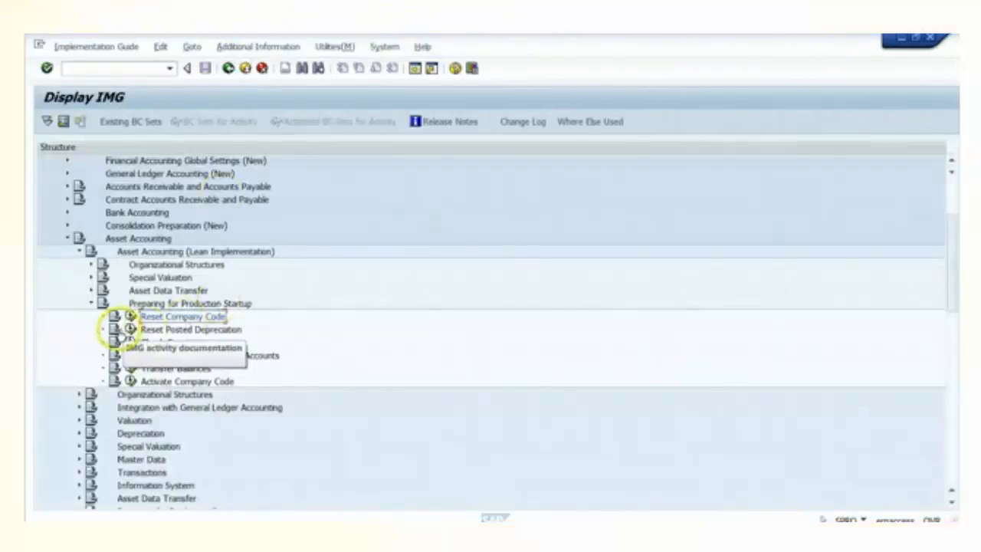
pyautogui.click(130, 329)
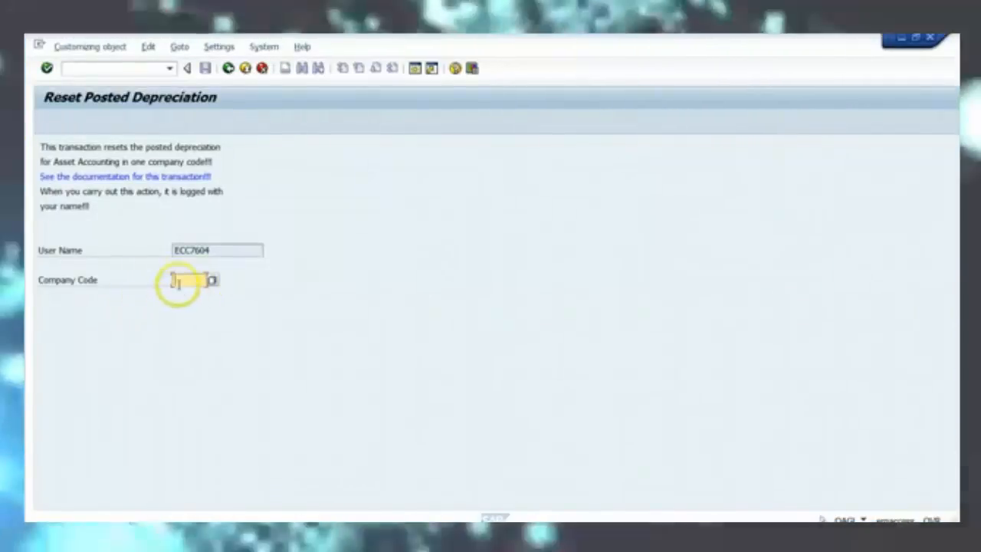
pyautogui.click(228, 68)
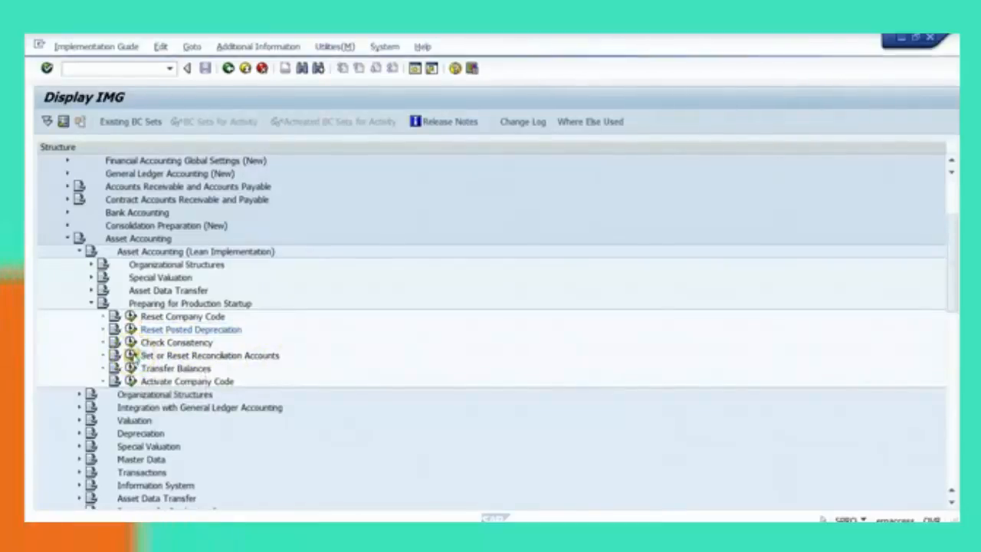
# Step: In Set or Reset Reconciliation Accounts, display company code 1510's accounts, view the account type options for the Land account, and exit
pyautogui.click(130, 355)
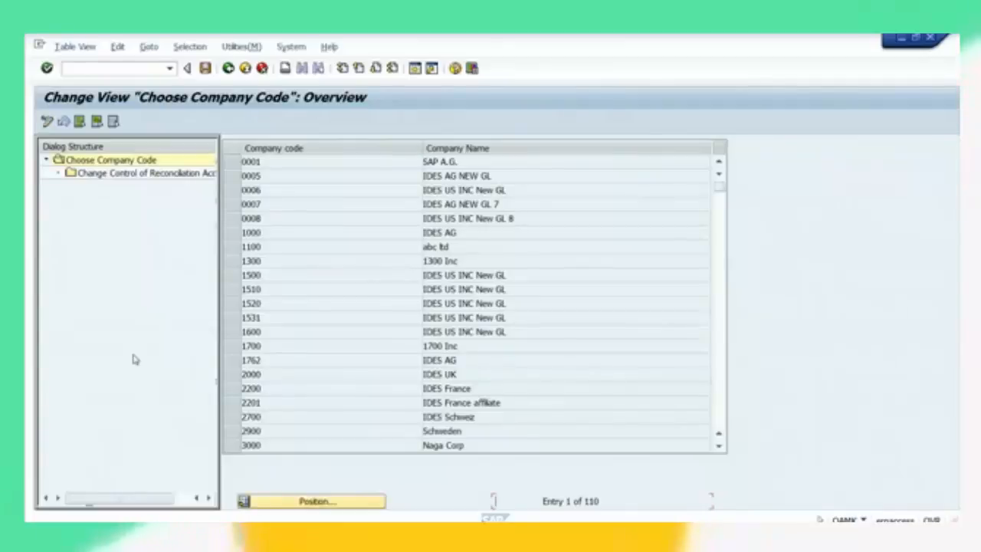
pyautogui.click(230, 295)
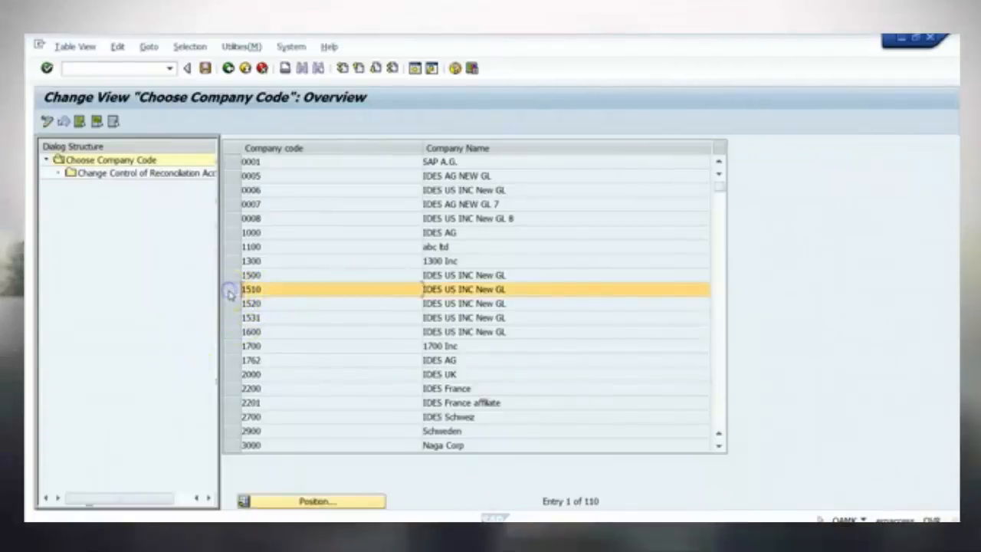
pyautogui.click(132, 175)
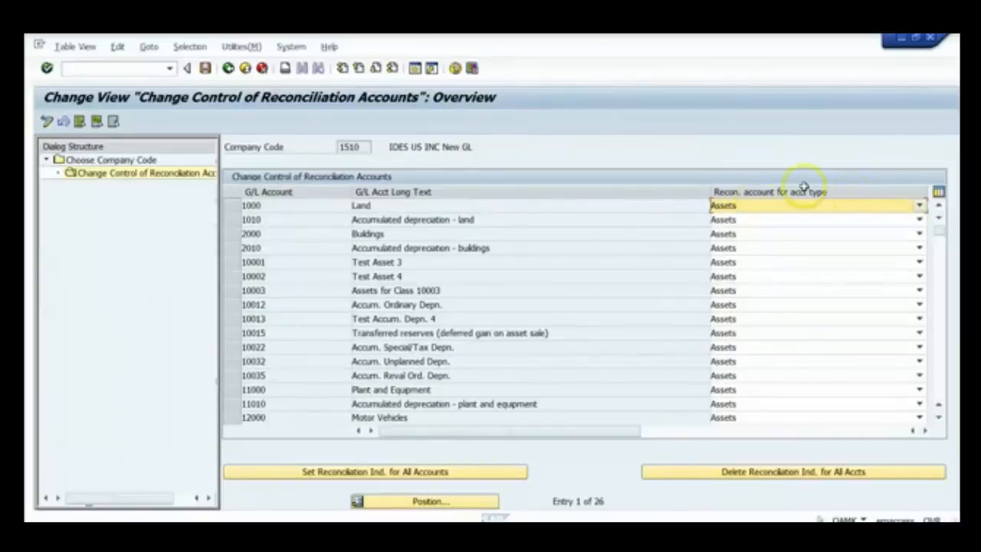
pyautogui.click(920, 206)
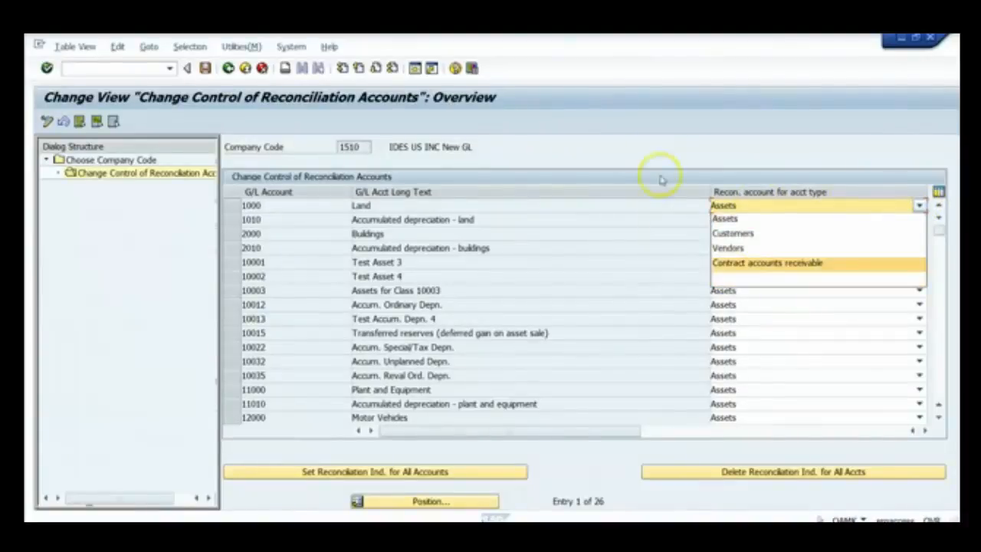
pyautogui.click(652, 146)
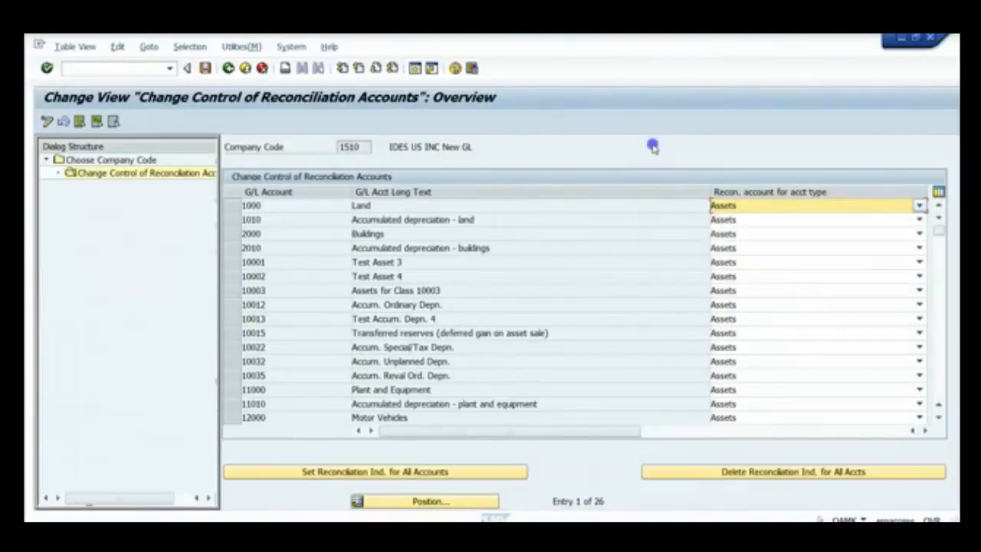
pyautogui.click(245, 68)
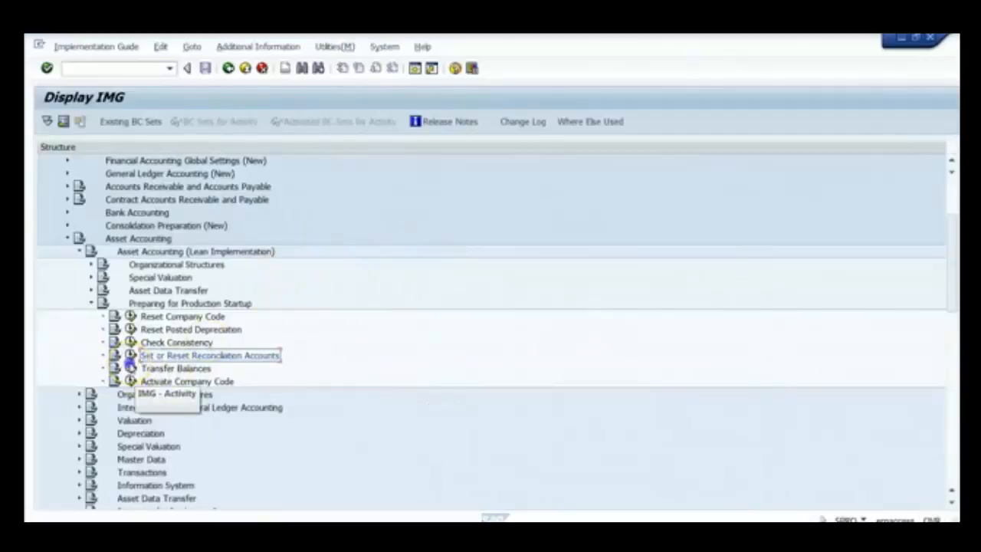
# Step: In Transfer Balances, display the transaction data screen for company code 1510 with document type AE and ledger group 0L, and exit without posting
pyautogui.click(130, 368)
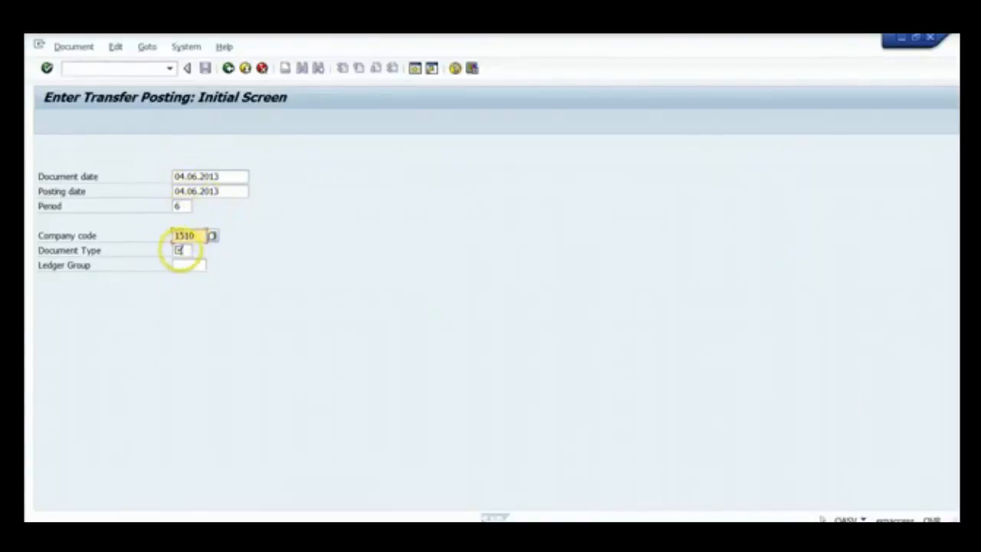
pyautogui.click(188, 252)
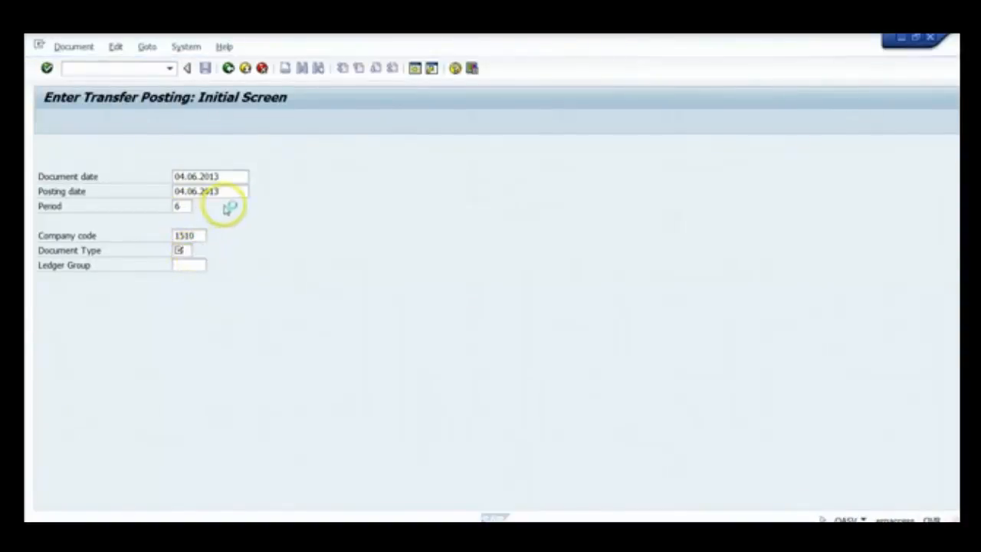
pyautogui.press('F4')
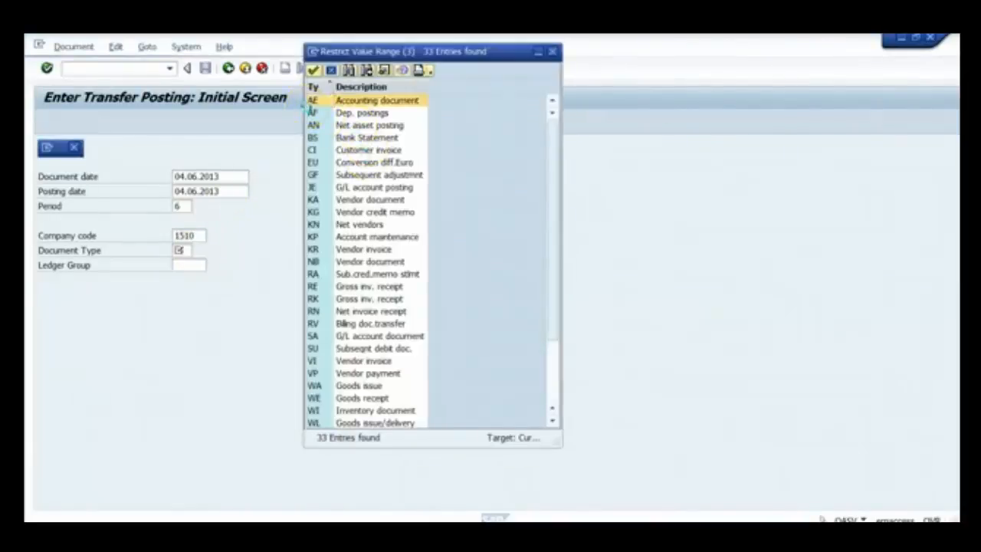
pyautogui.doubleClick(314, 101)
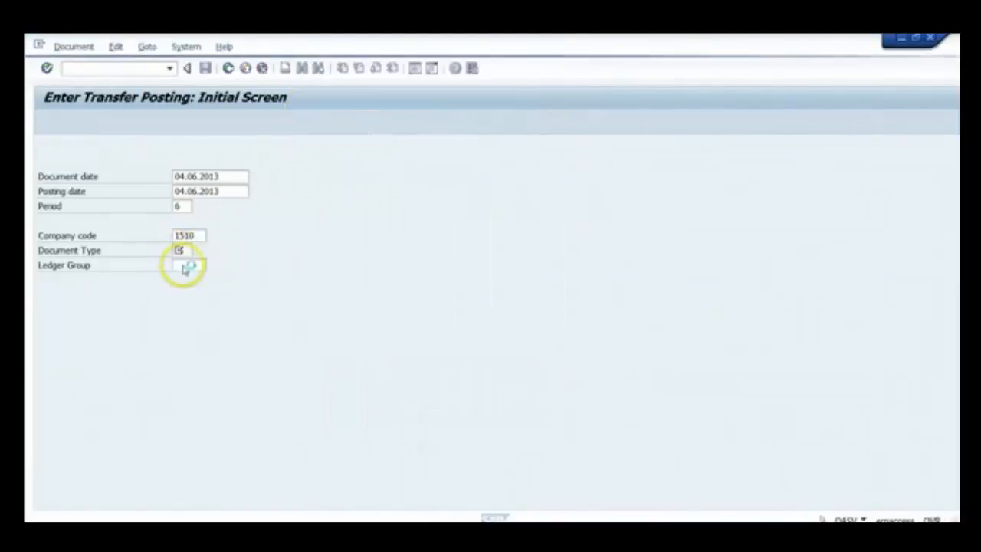
pyautogui.click(184, 264)
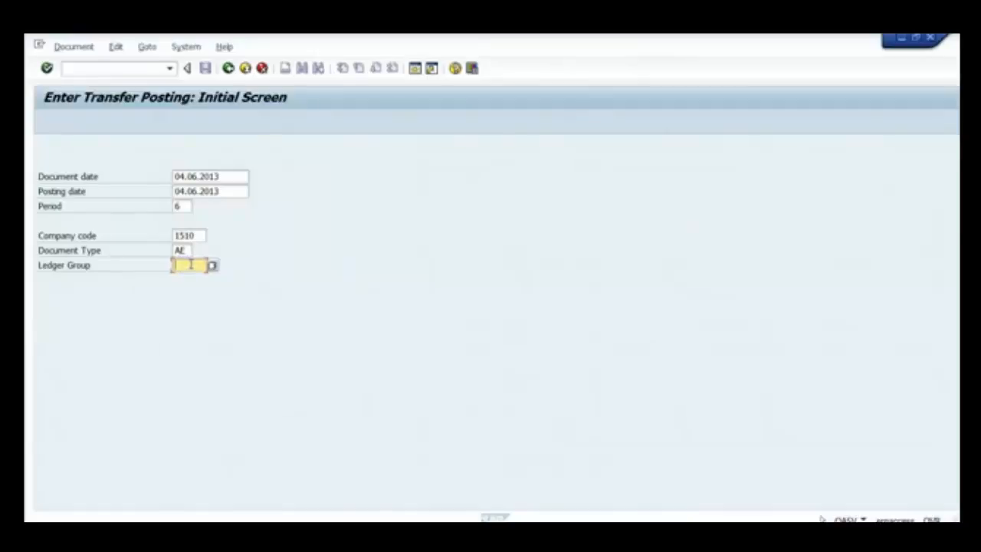
pyautogui.write('0L')
pyautogui.press('Return')
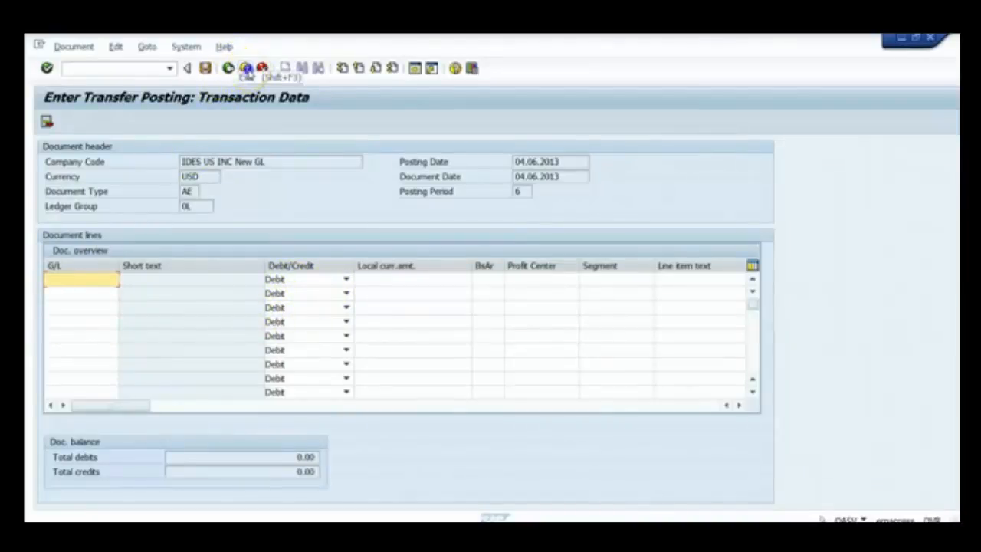
pyautogui.click(245, 69)
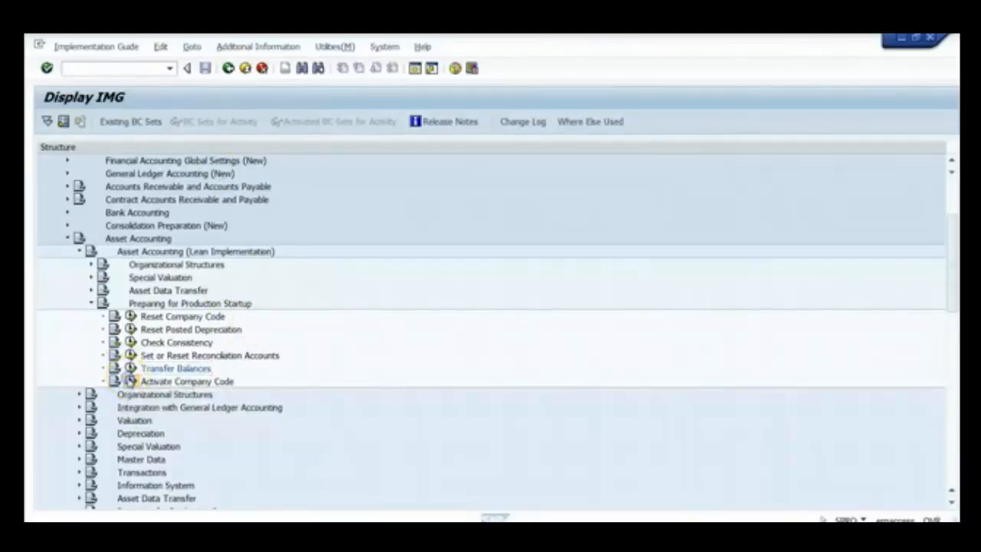
# Step: Open Activate Company Code, view the possible status values for company code 0001, and return to the implementation guide
pyautogui.click(131, 380)
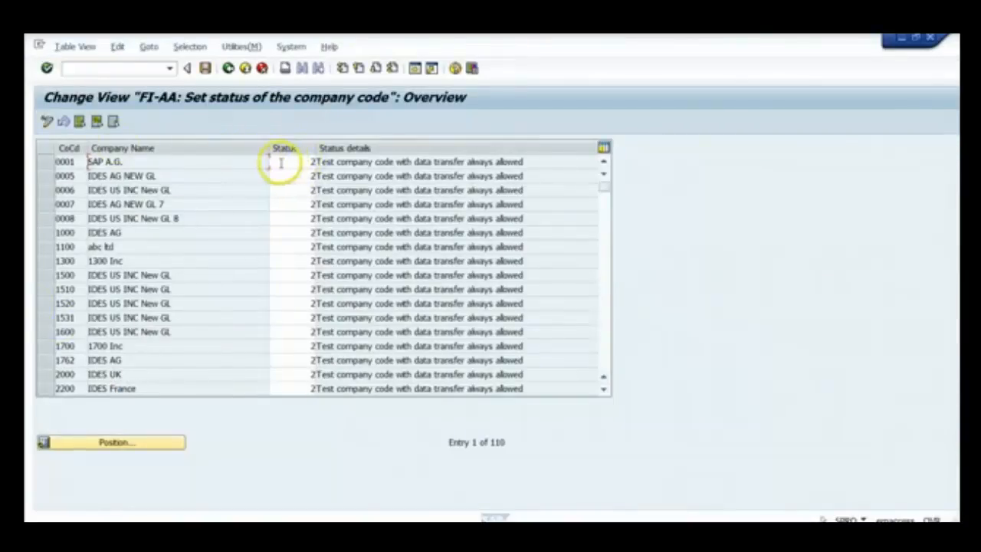
pyautogui.click(281, 162)
pyautogui.click(321, 163)
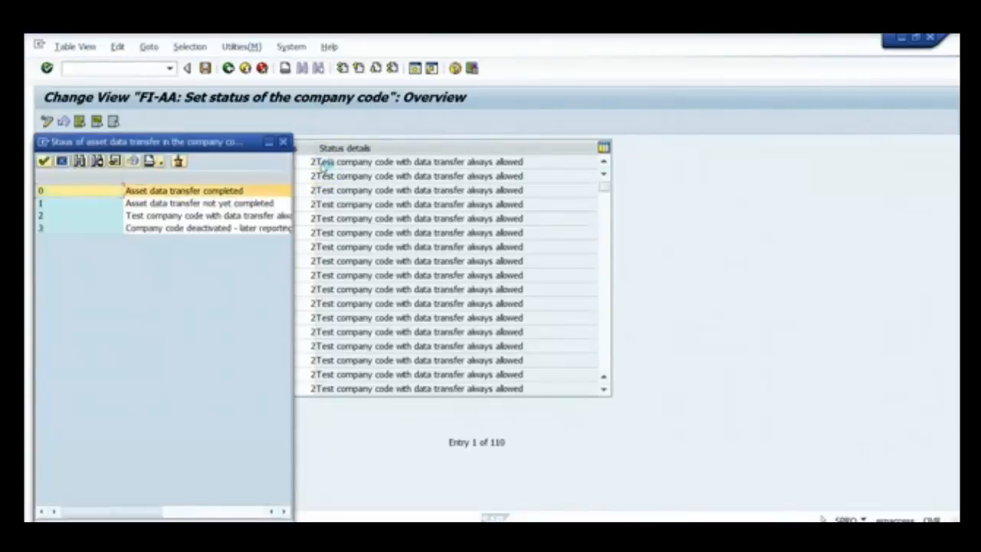
pyautogui.click(54, 195)
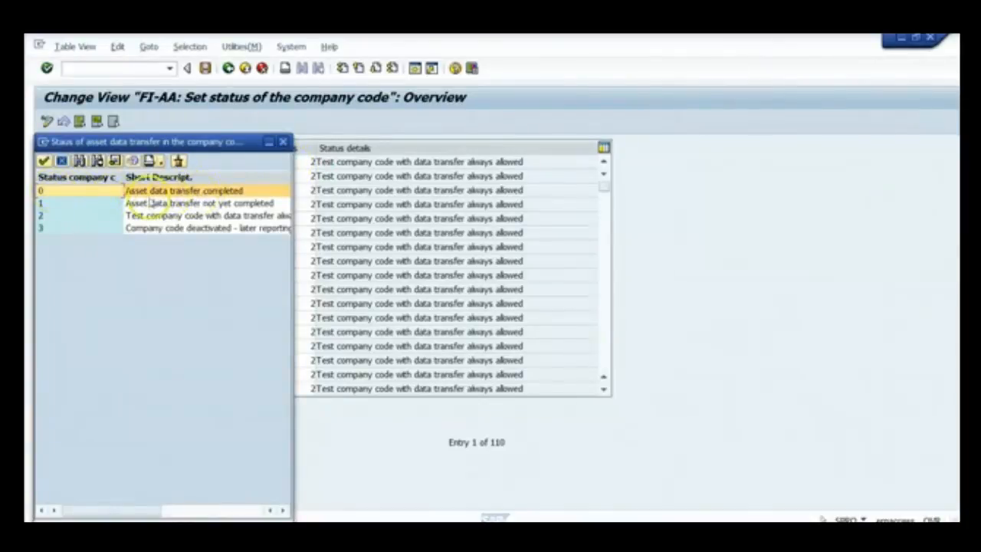
pyautogui.click(282, 142)
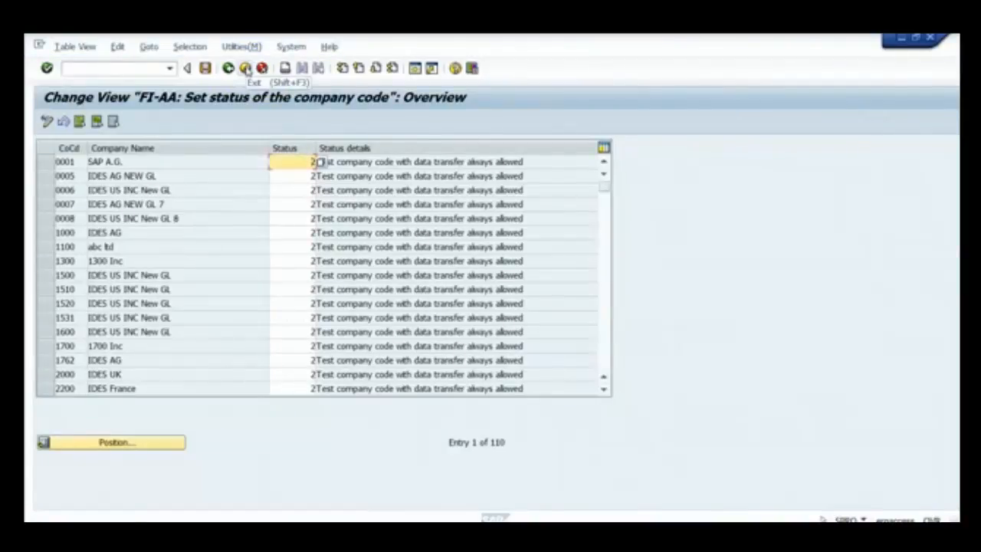
pyautogui.click(245, 69)
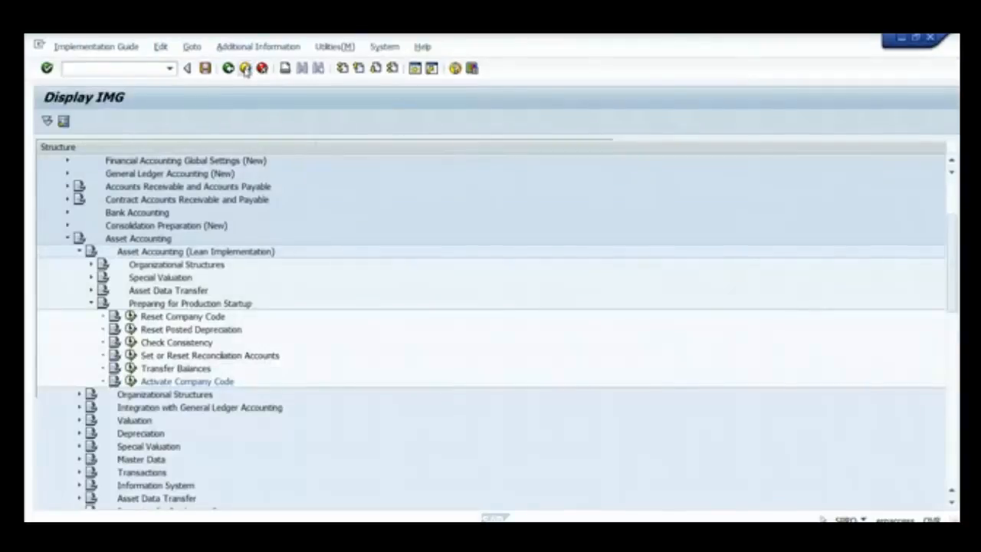